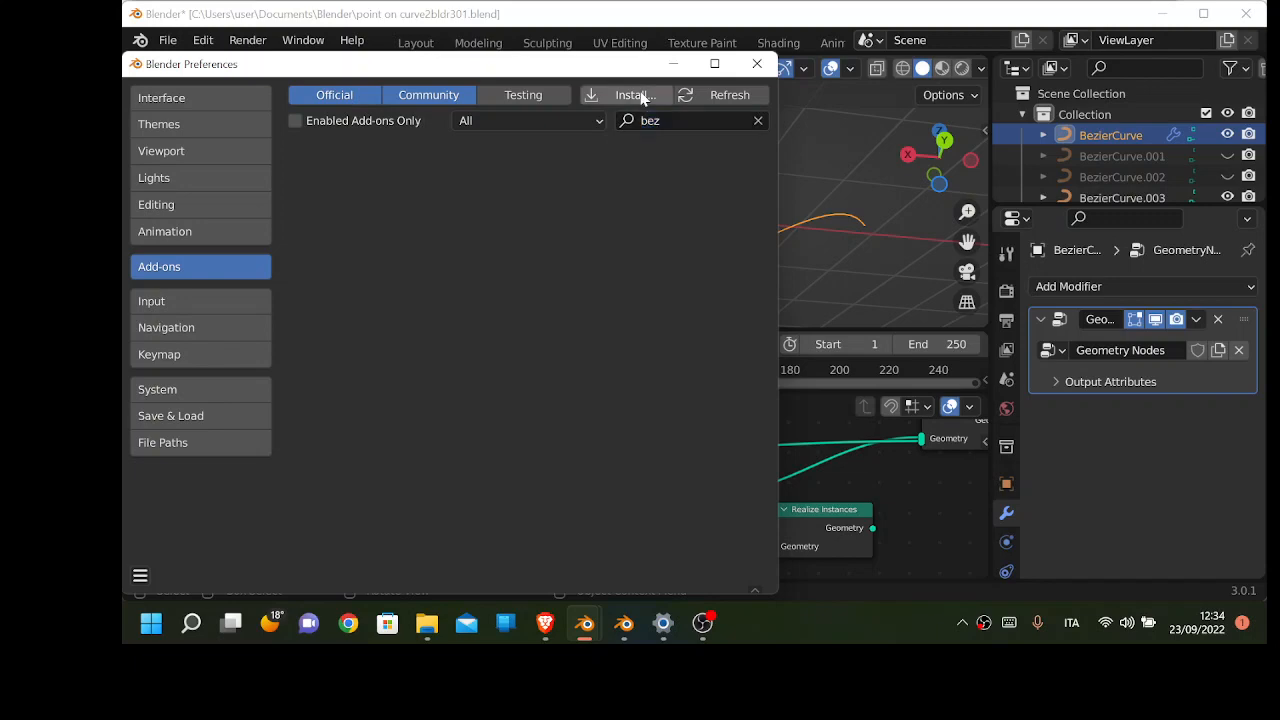
Install the add-on file ShaderLibrary_1_07.py, enable Bezier Utilities and close the preferences
{"action": "left_click", "coordinate": [622, 94]}
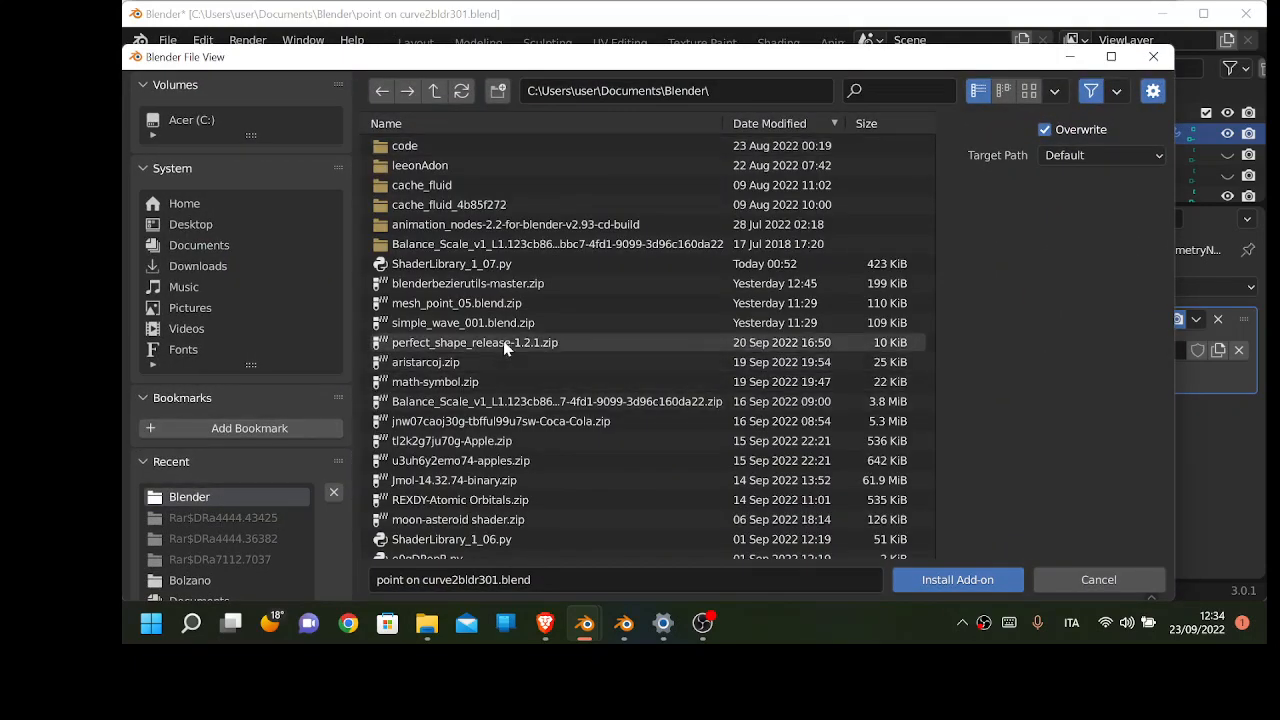
{"action": "scroll", "coordinate": [503, 340], "scroll_direction": "down", "scroll_amount": 4}
{"action": "scroll", "coordinate": [491, 353], "scroll_direction": "up", "scroll_amount": 2}
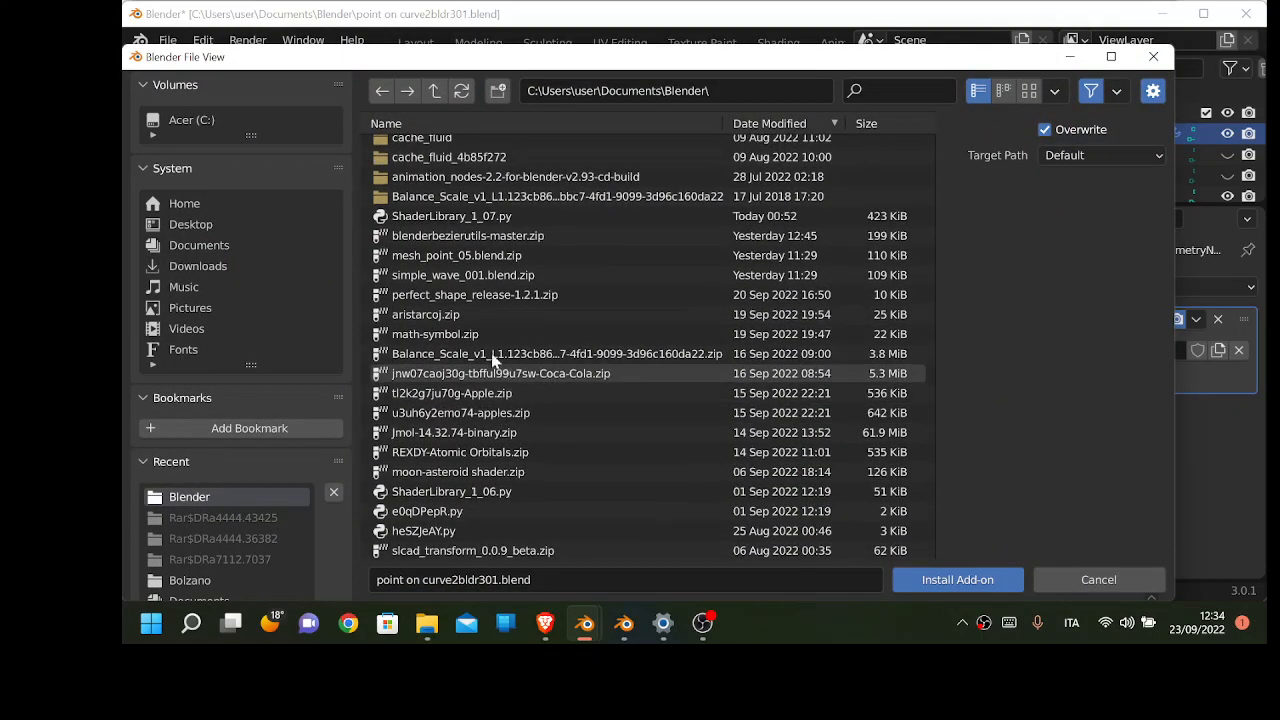
{"action": "double_click", "coordinate": [455, 216]}
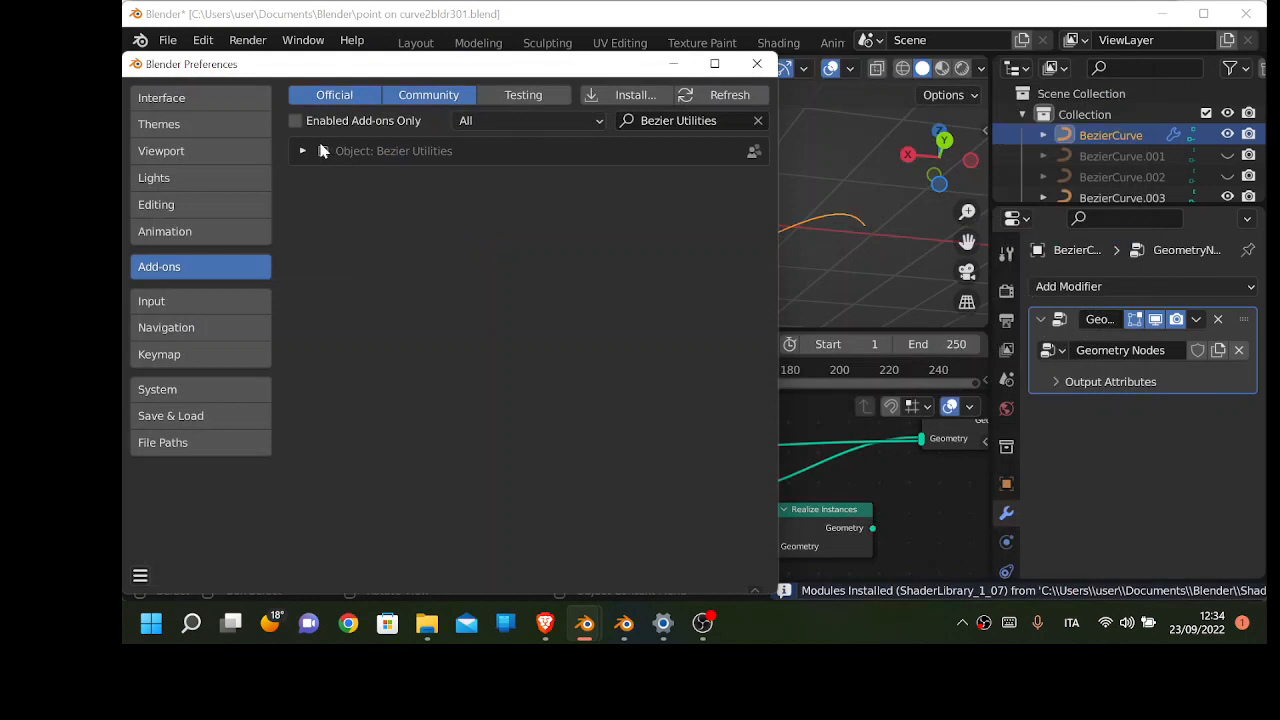
{"action": "left_click", "coordinate": [322, 150]}
{"action": "left_click", "coordinate": [304, 151]}
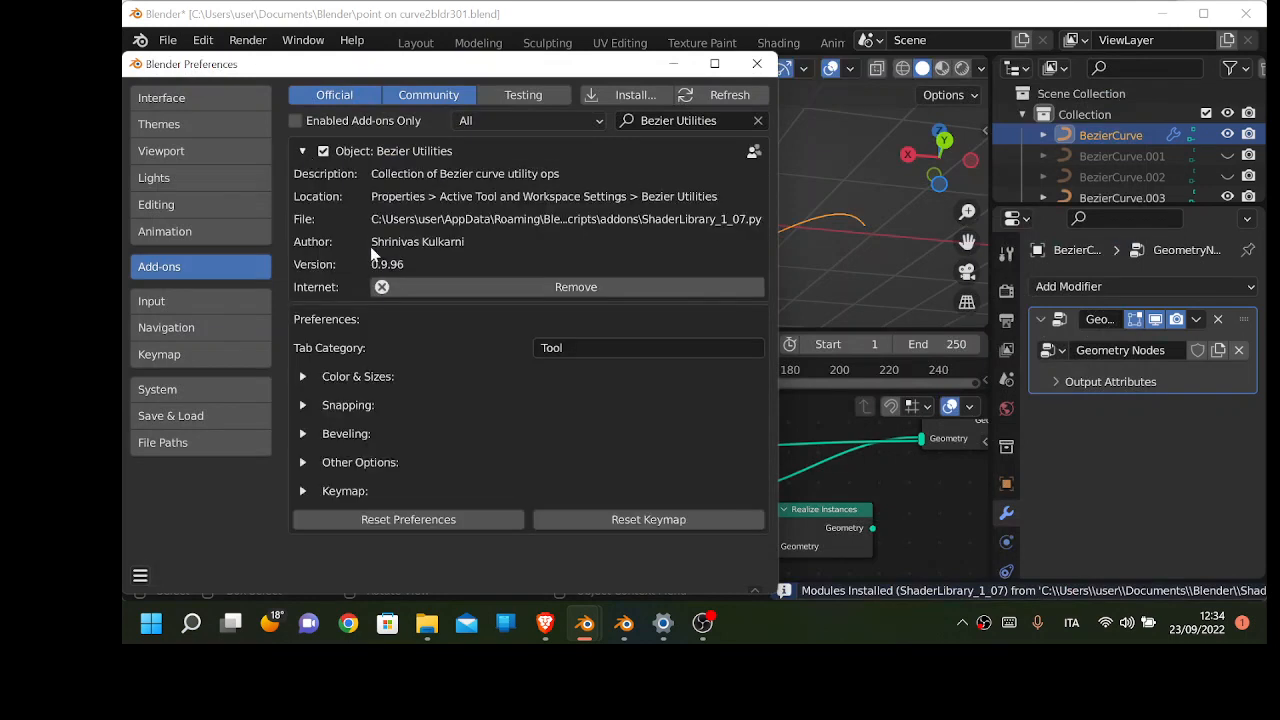
{"action": "left_click", "coordinate": [757, 63]}
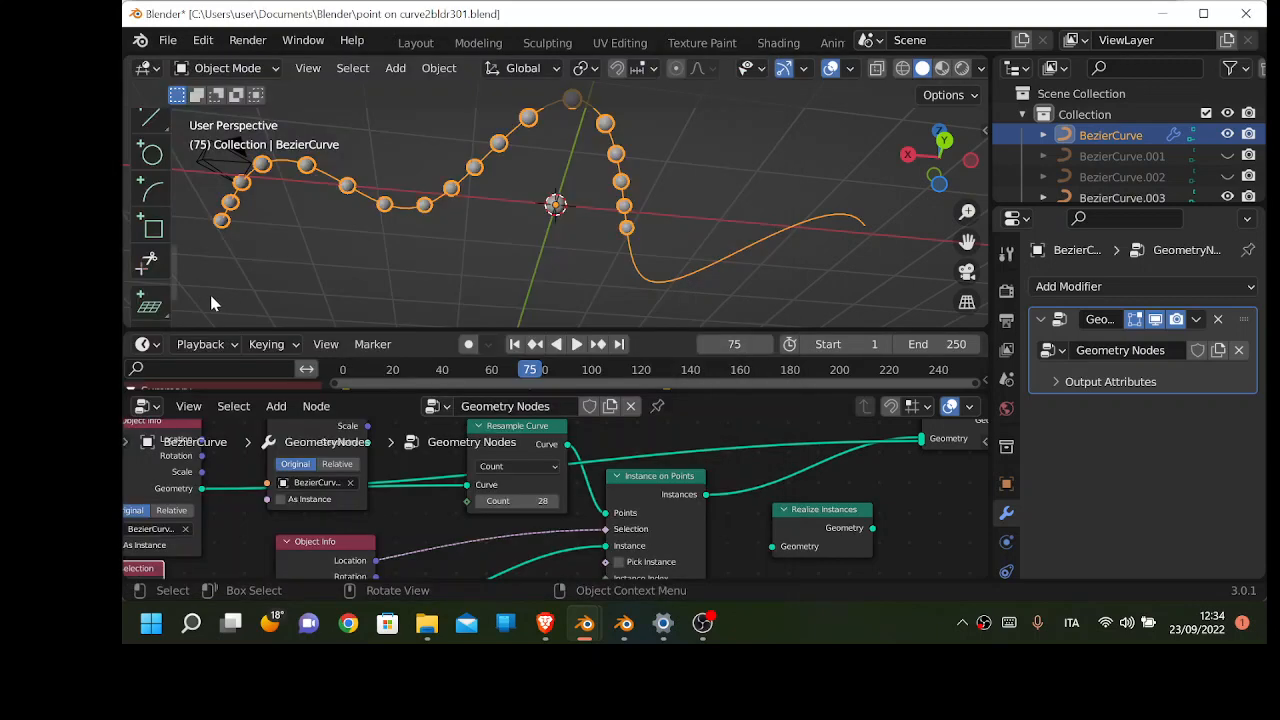
Draw a sin(x) curve below the existing curve using the Flexi Draw tool's Math Function shape
{"action": "scroll", "coordinate": [160, 275], "scroll_direction": "down", "scroll_amount": 3}
{"action": "left_click", "coordinate": [150, 268]}
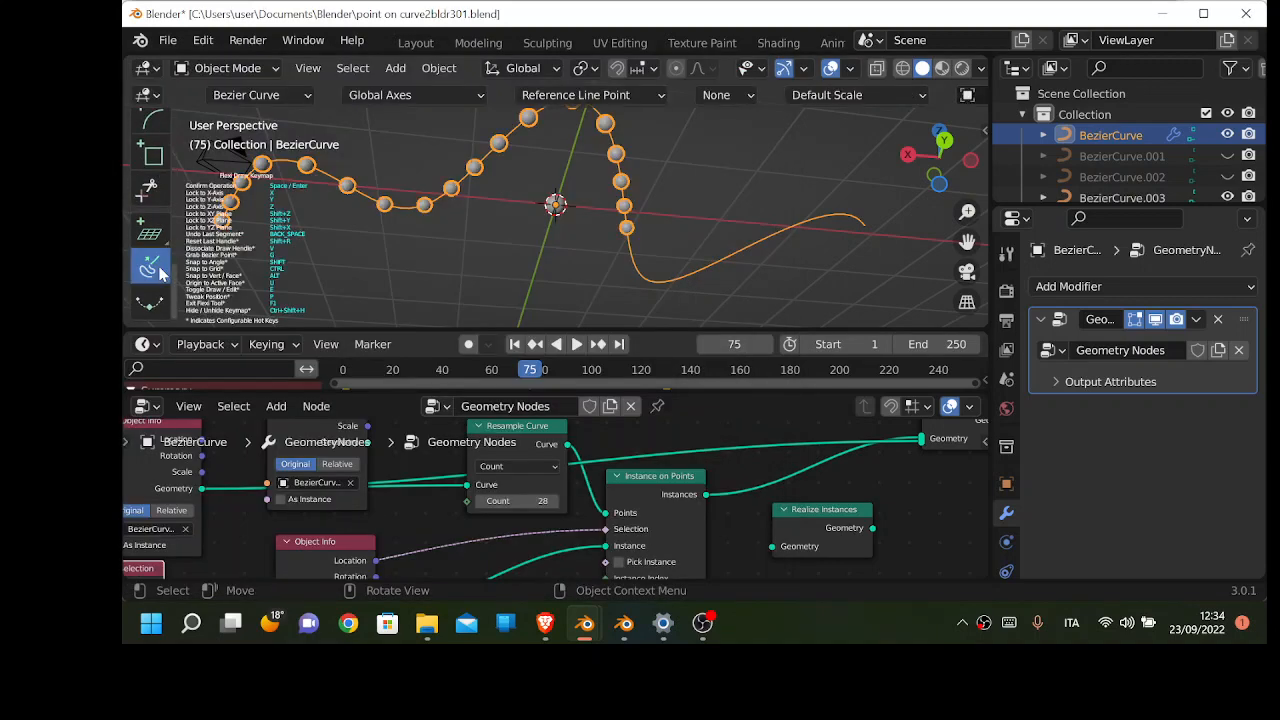
{"action": "left_click", "coordinate": [250, 95]}
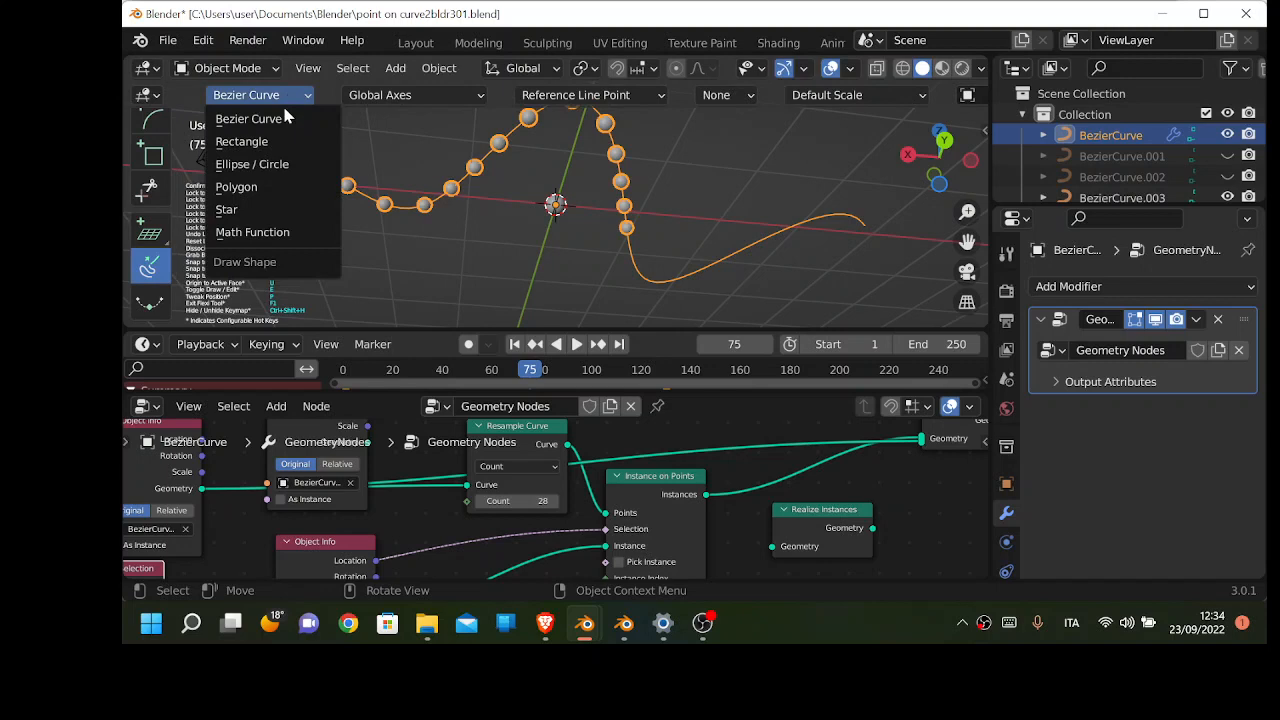
{"action": "left_click", "coordinate": [250, 232]}
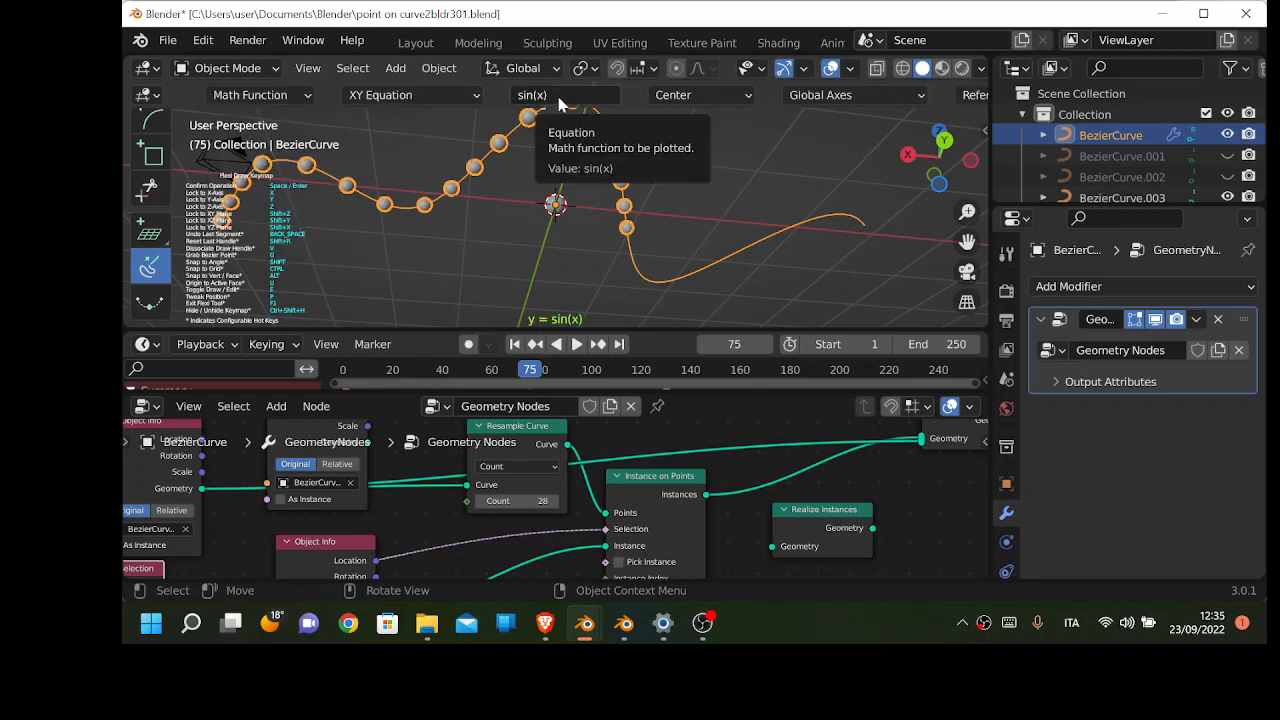
{"action": "scroll", "coordinate": [472, 196], "scroll_direction": "down", "scroll_amount": 3}
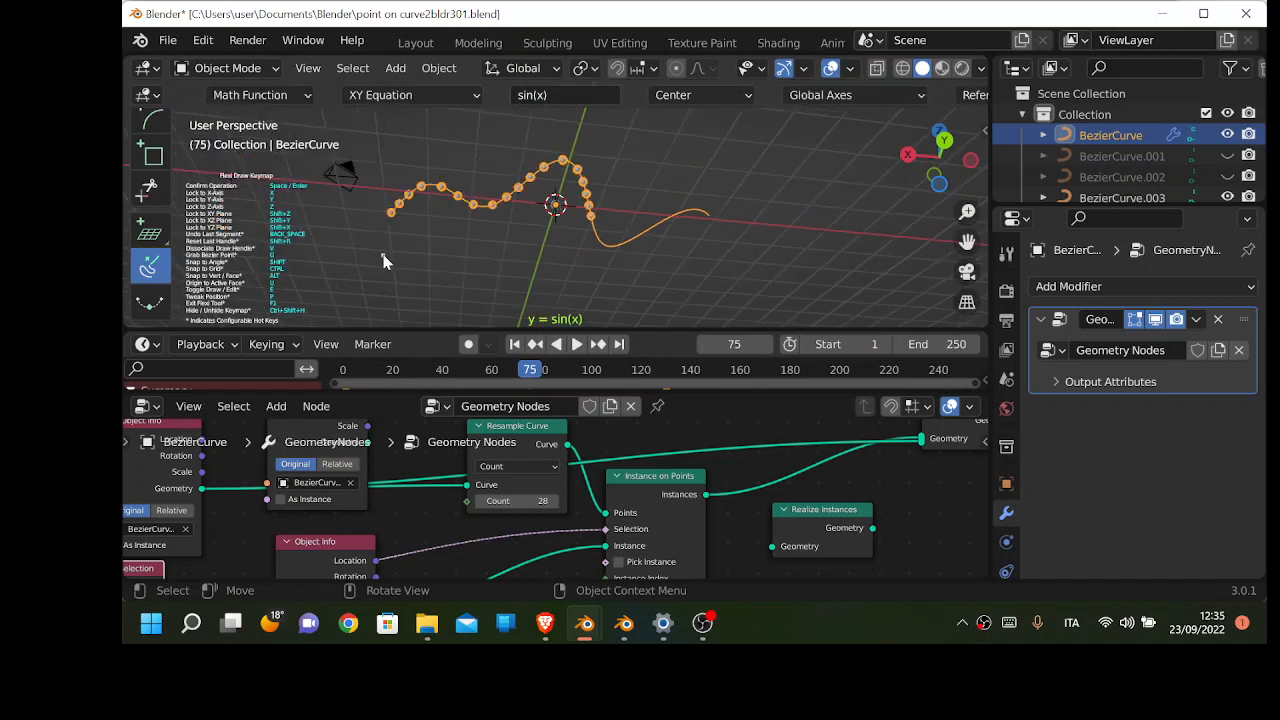
{"action": "mouse_move", "coordinate": [385, 262]}
{"action": "left_mouse_down"}
{"action": "mouse_move", "coordinate": [475, 238]}
{"action": "mouse_move", "coordinate": [652, 264]}
{"action": "left_mouse_up"}
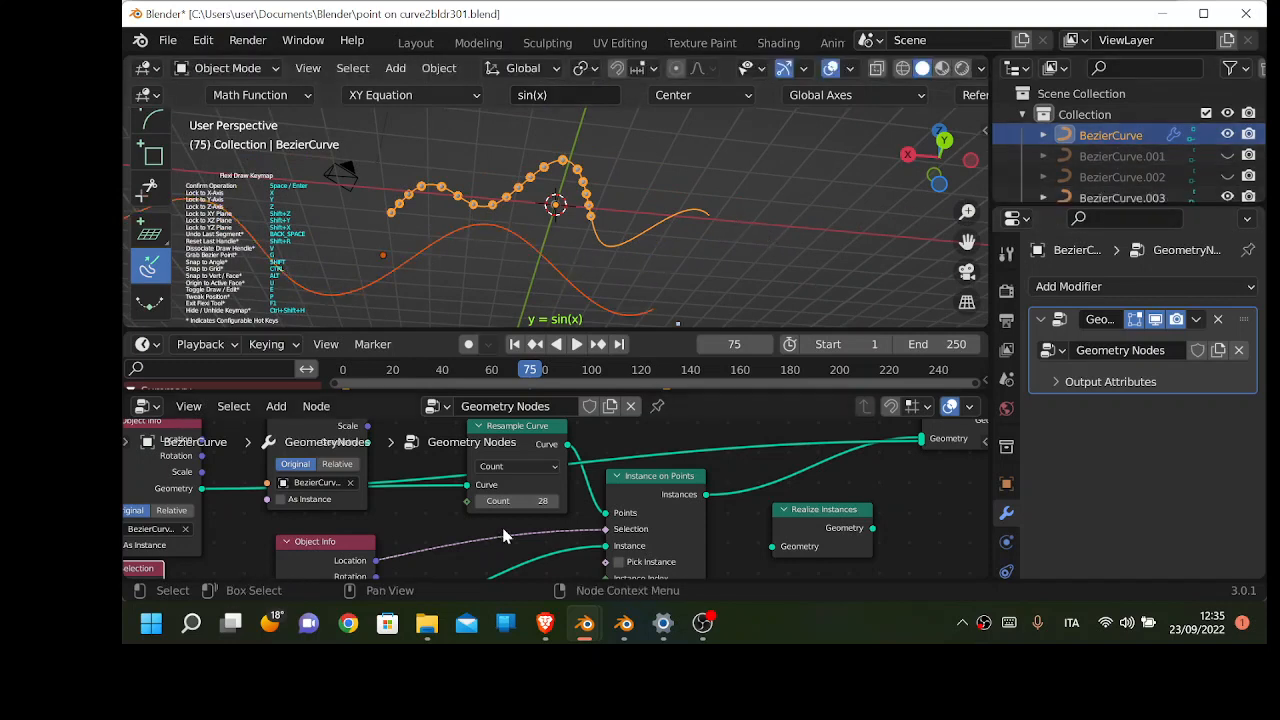
Set the source object to BezierCurve in the Object Info node that feeds Resample Curve
{"action": "scroll", "coordinate": [318, 487], "scroll_direction": "down", "scroll_amount": 1}
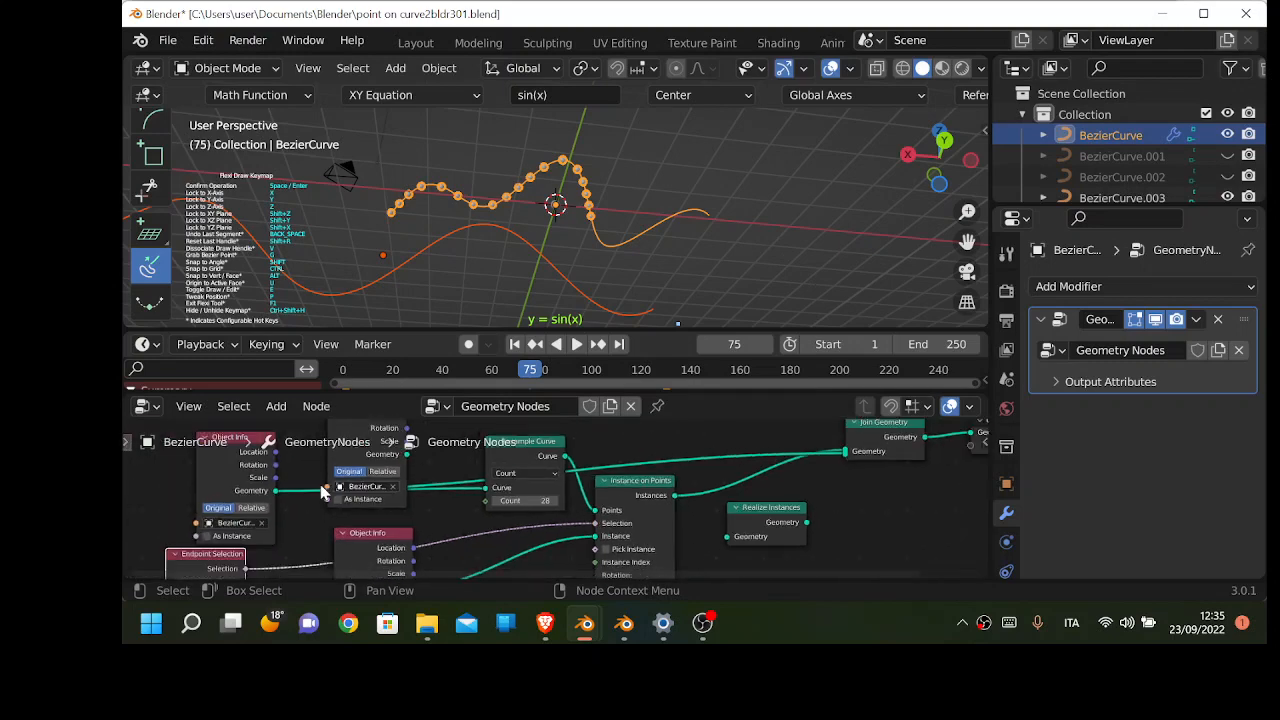
{"action": "middle_click_drag", "start_coordinate": [310, 538], "coordinate": [320, 568]}
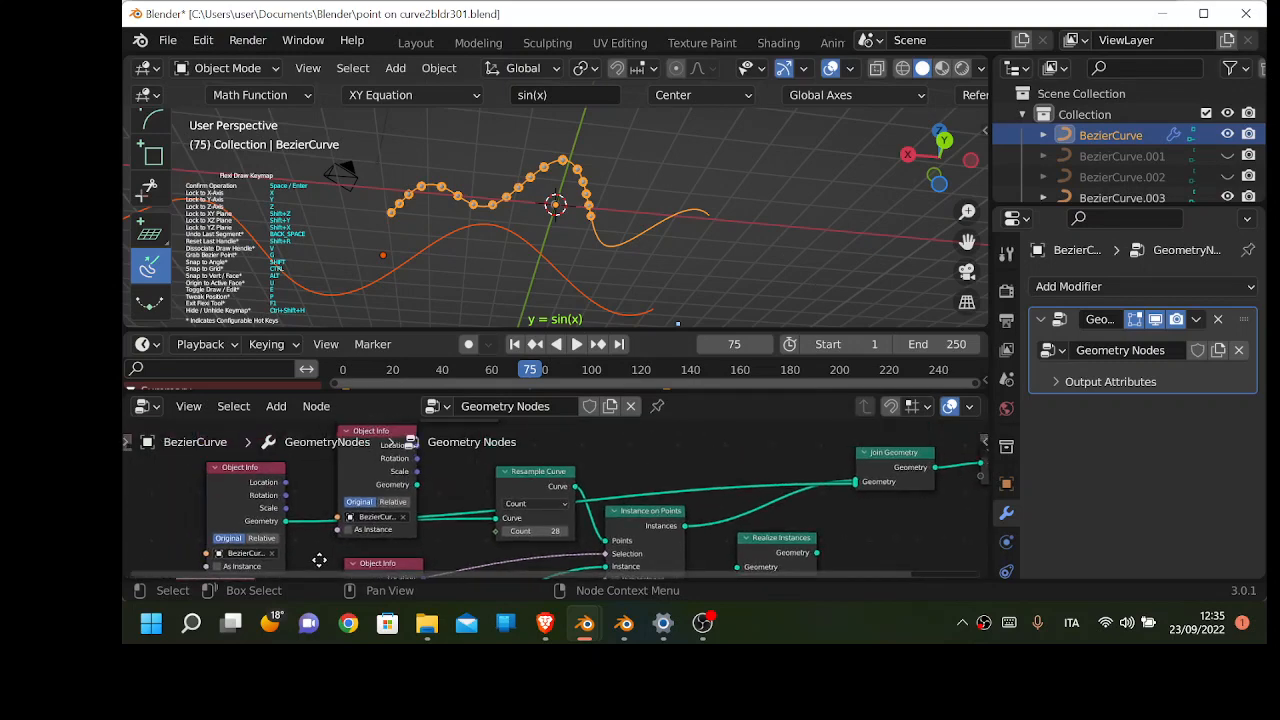
{"action": "left_click_drag", "start_coordinate": [377, 432], "coordinate": [314, 385]}
{"action": "middle_click_drag", "start_coordinate": [427, 496], "coordinate": [593, 441]}
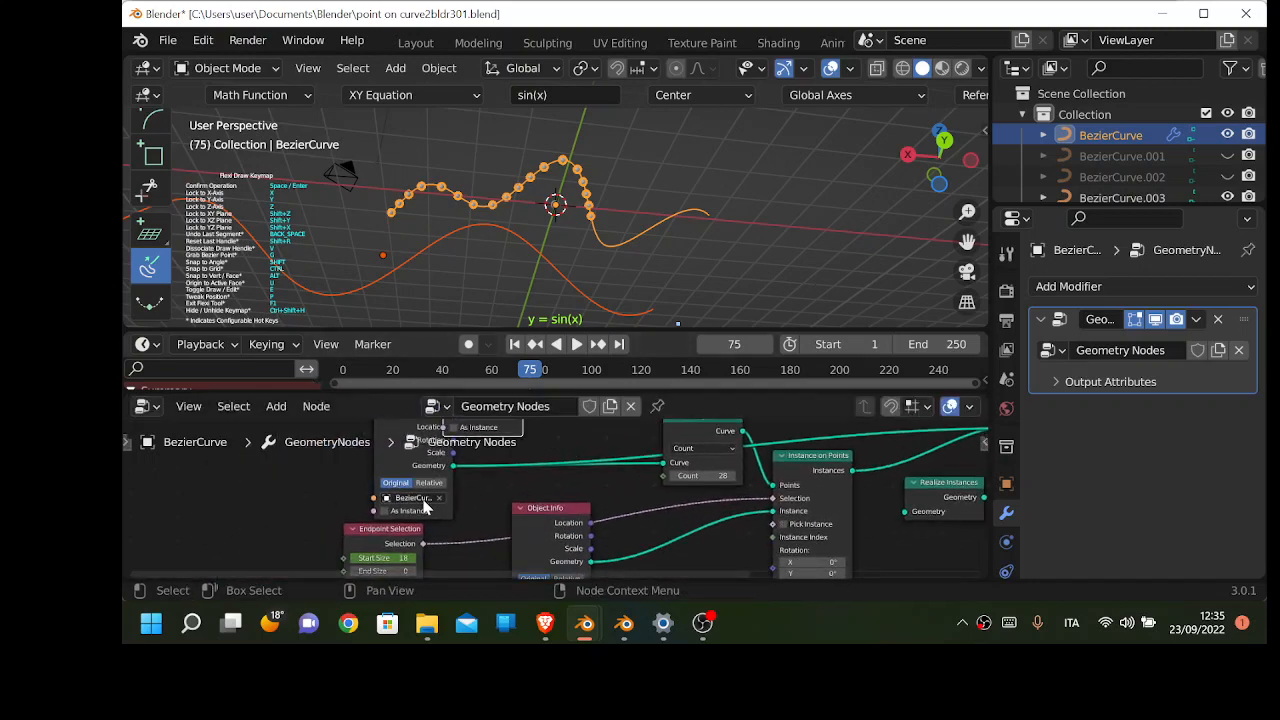
{"action": "left_click", "coordinate": [420, 499]}
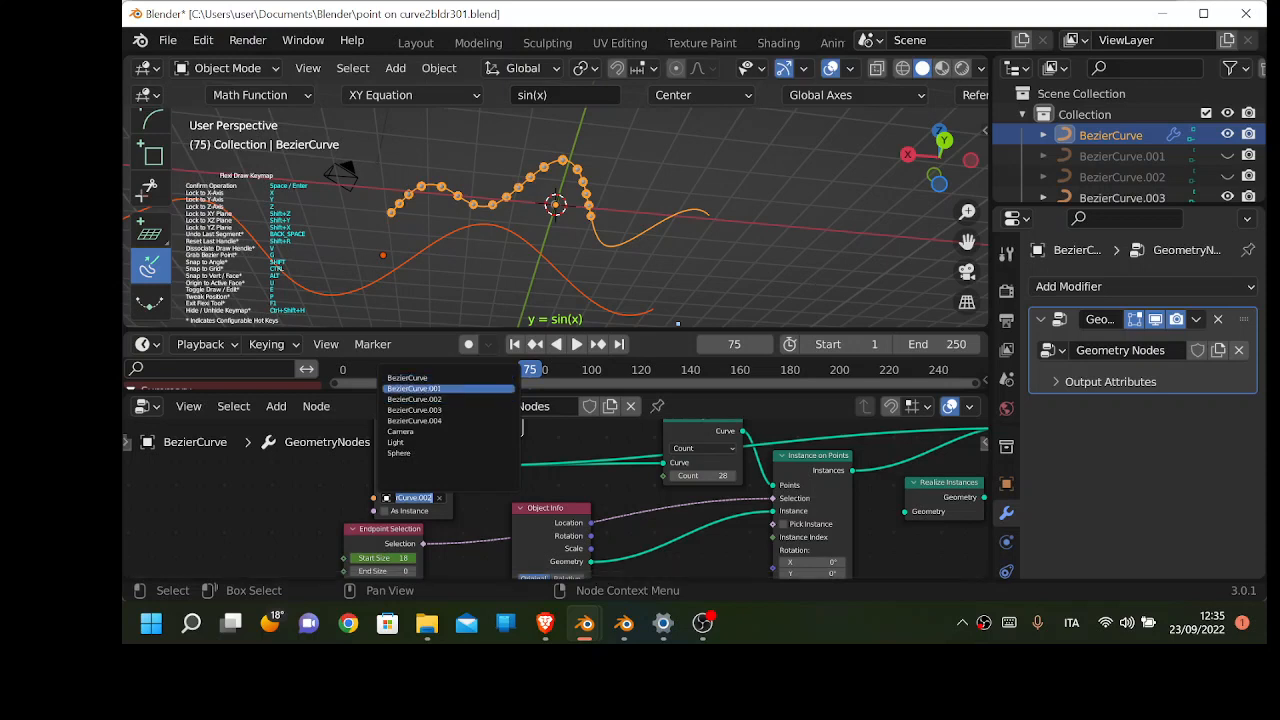
{"action": "left_click", "coordinate": [414, 388]}
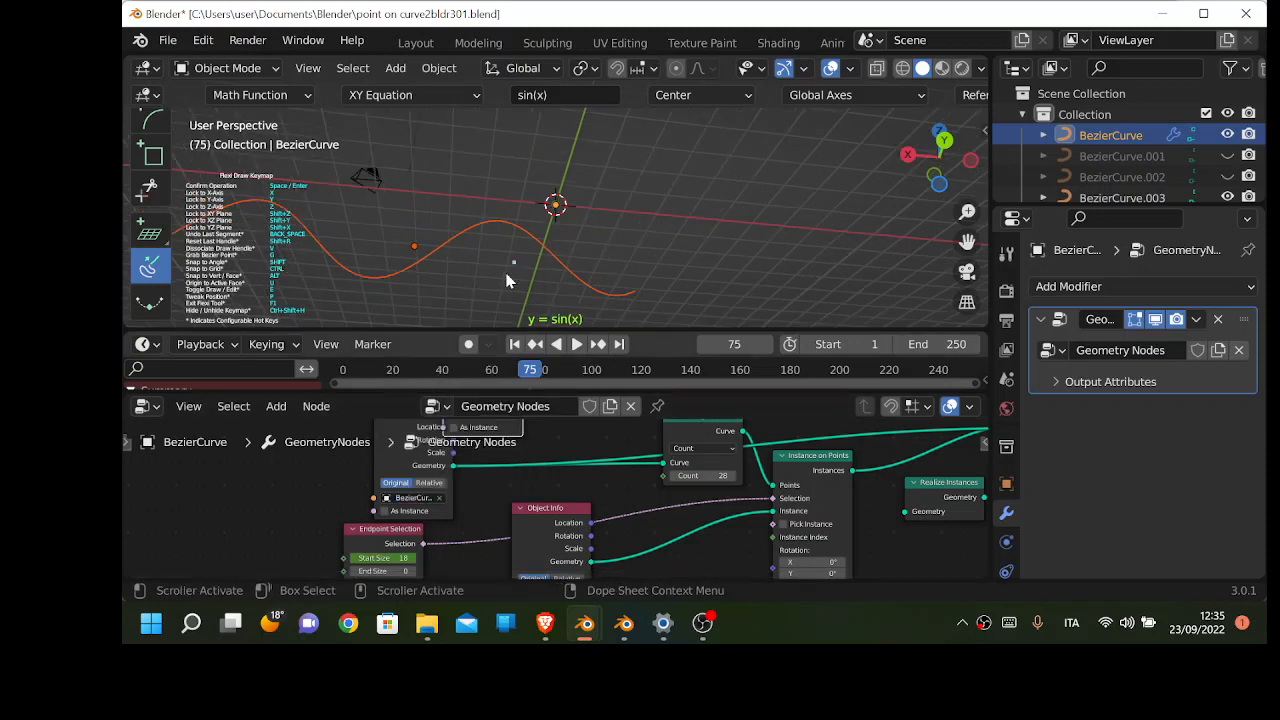
Play the animation, including from the first frame, to check whether spheres move along the sine curve
{"action": "key", "text": "space"}
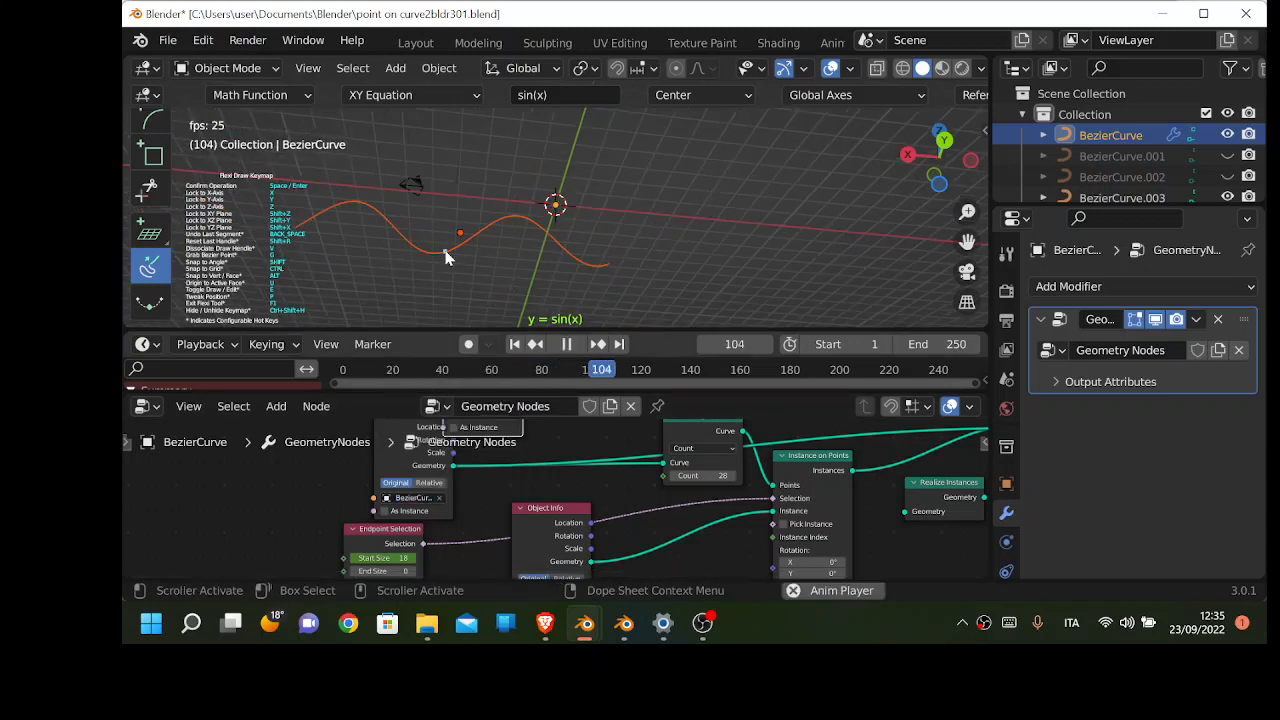
{"action": "key", "text": "space"}
{"action": "key", "text": "shift+Left"}
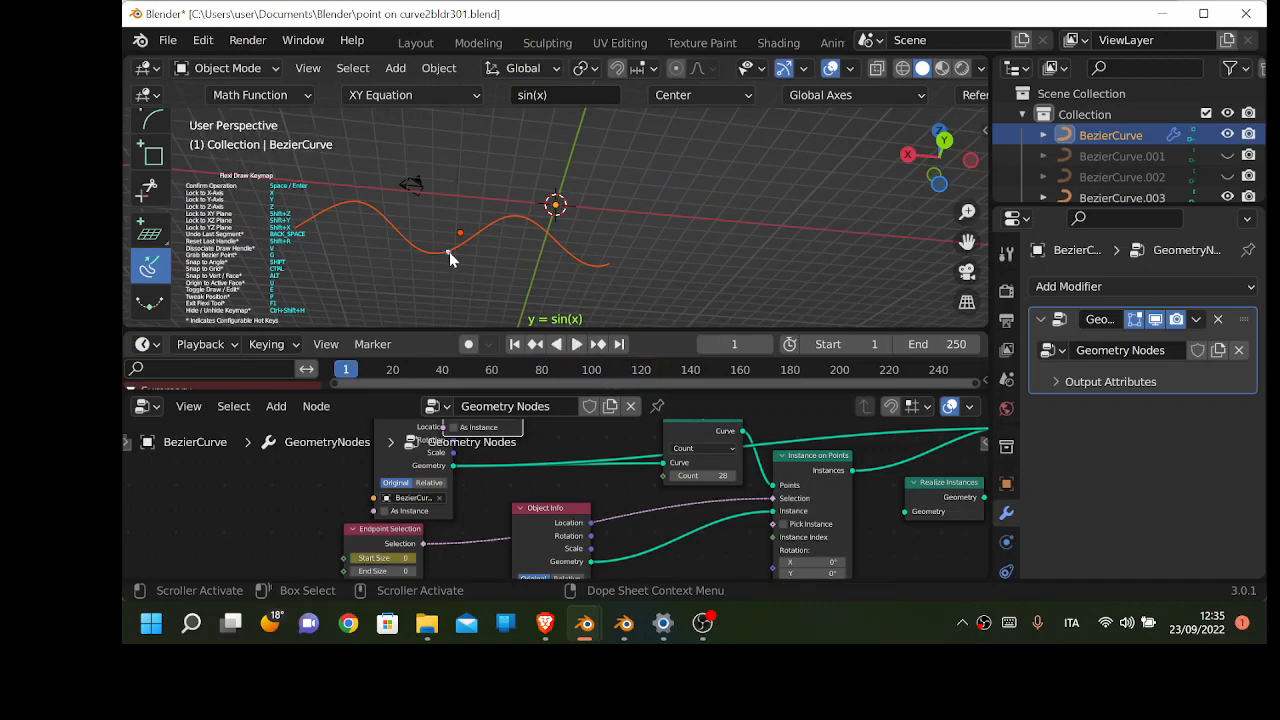
{"action": "key", "text": "space"}
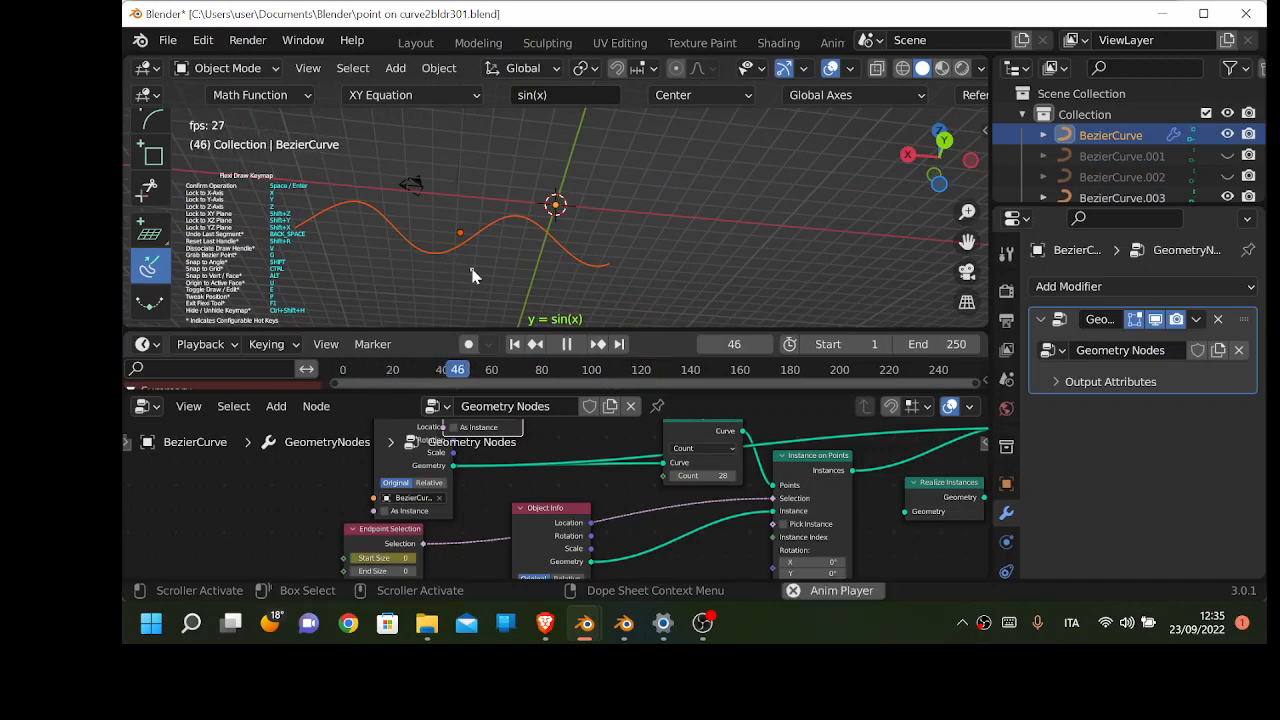
{"action": "key", "text": "space"}
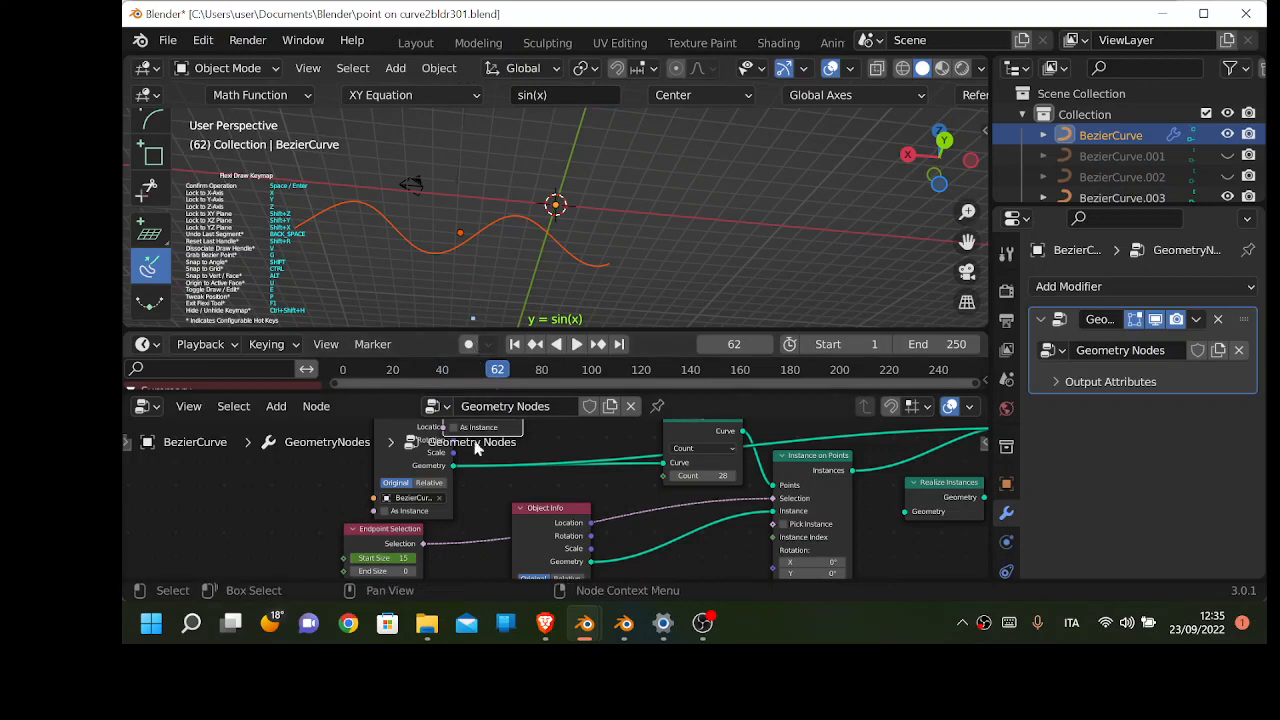
{"action": "key", "text": "space"}
{"action": "key", "text": "space"}
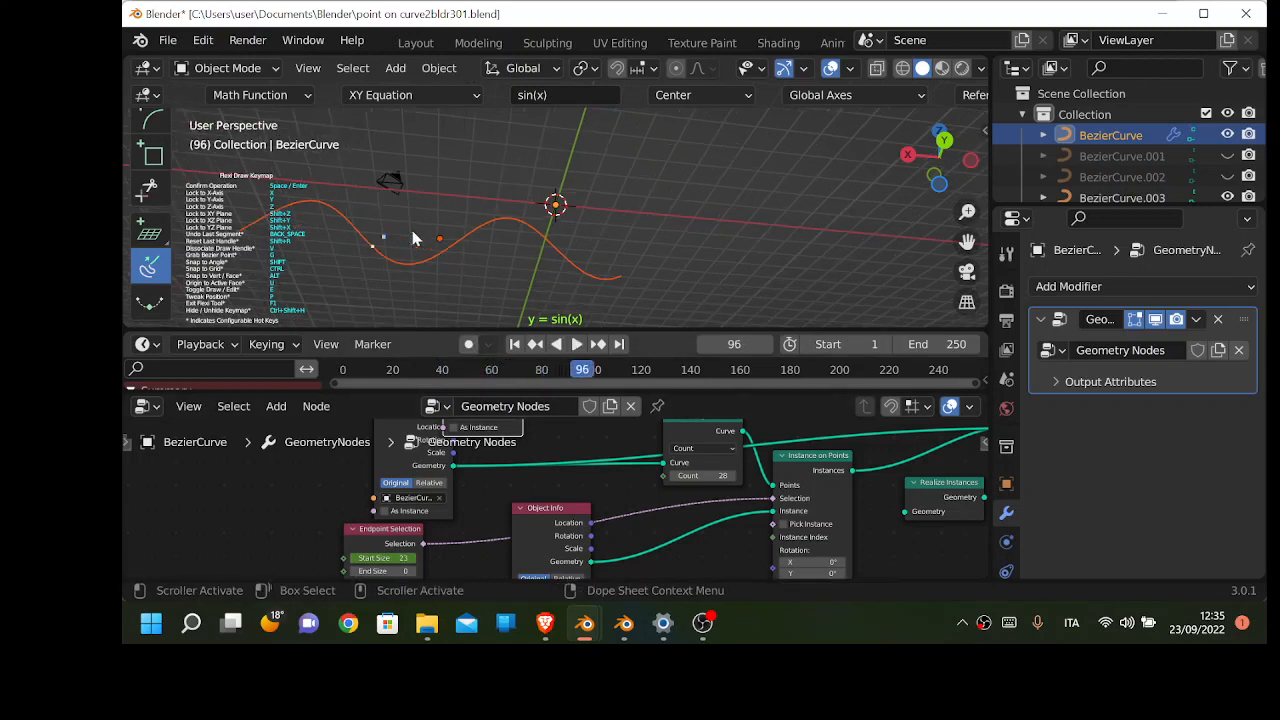
Set the Resample Curve node's count to 63
{"action": "middle_click_drag", "start_coordinate": [478, 500], "coordinate": [478, 438]}
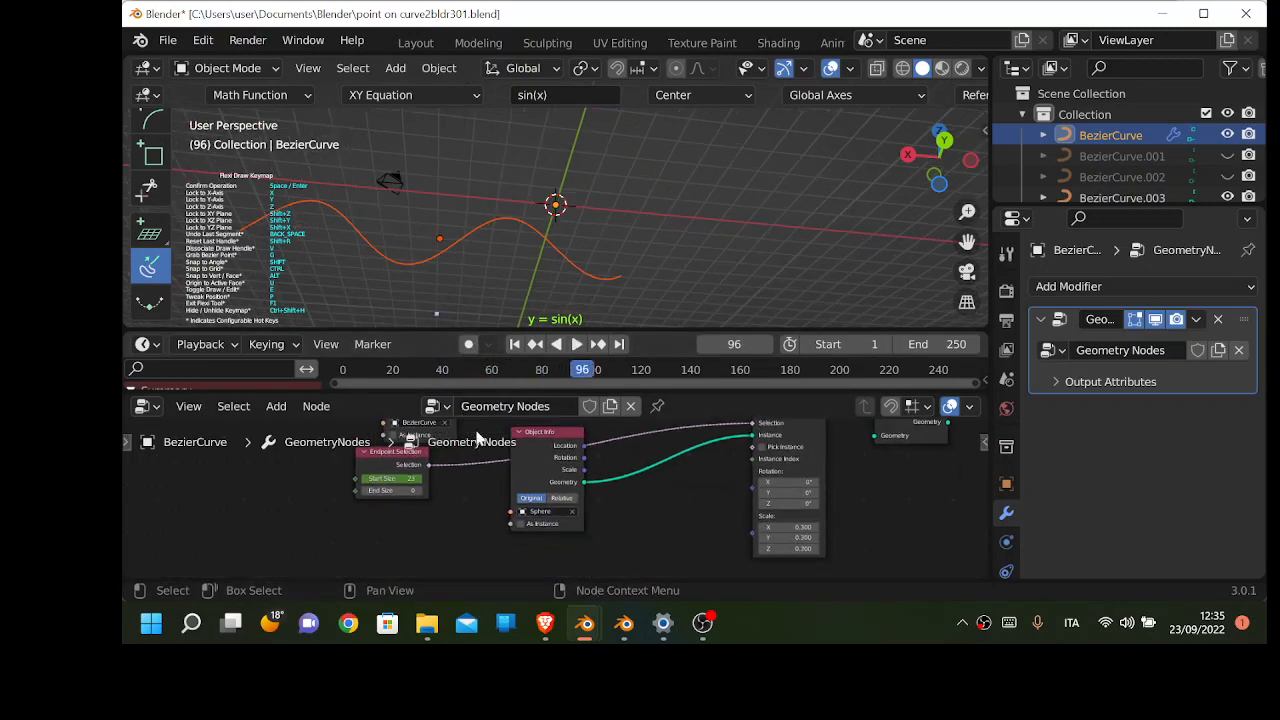
{"action": "scroll", "coordinate": [486, 443], "scroll_direction": "up", "scroll_amount": 1}
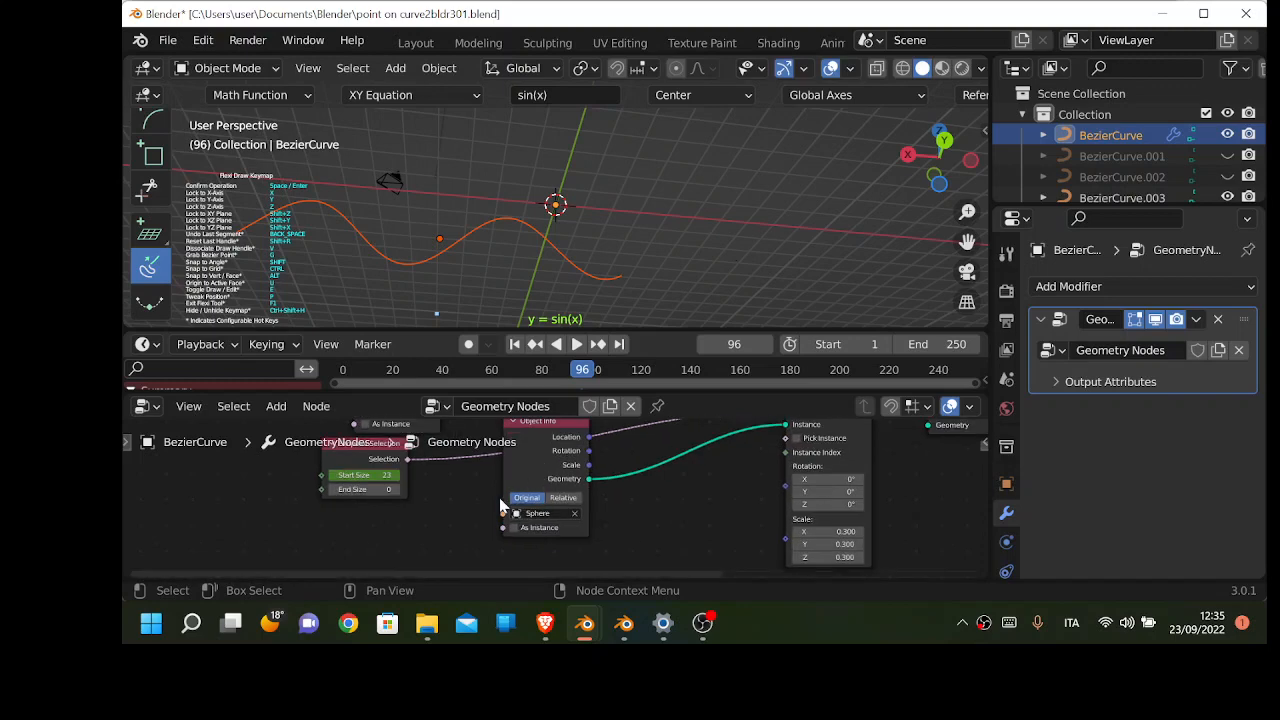
{"action": "scroll", "coordinate": [499, 480], "scroll_direction": "down", "scroll_amount": 1}
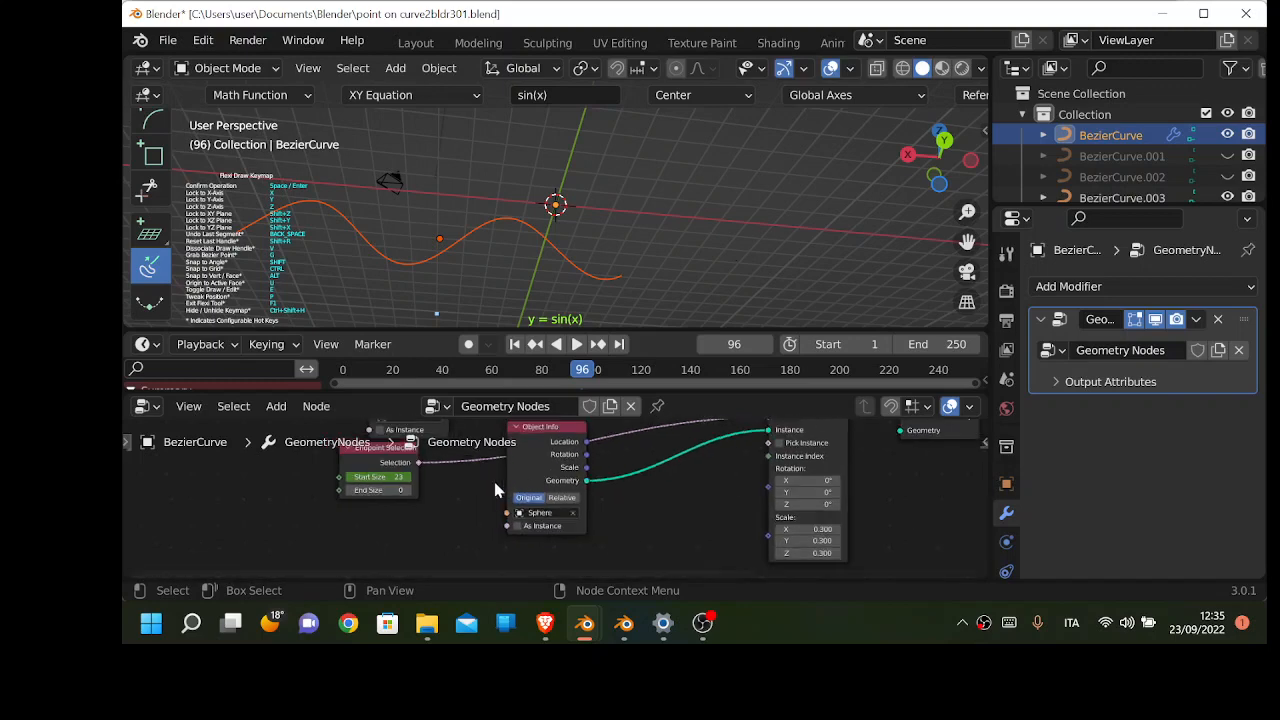
{"action": "middle_click_drag", "start_coordinate": [487, 497], "coordinate": [454, 591]}
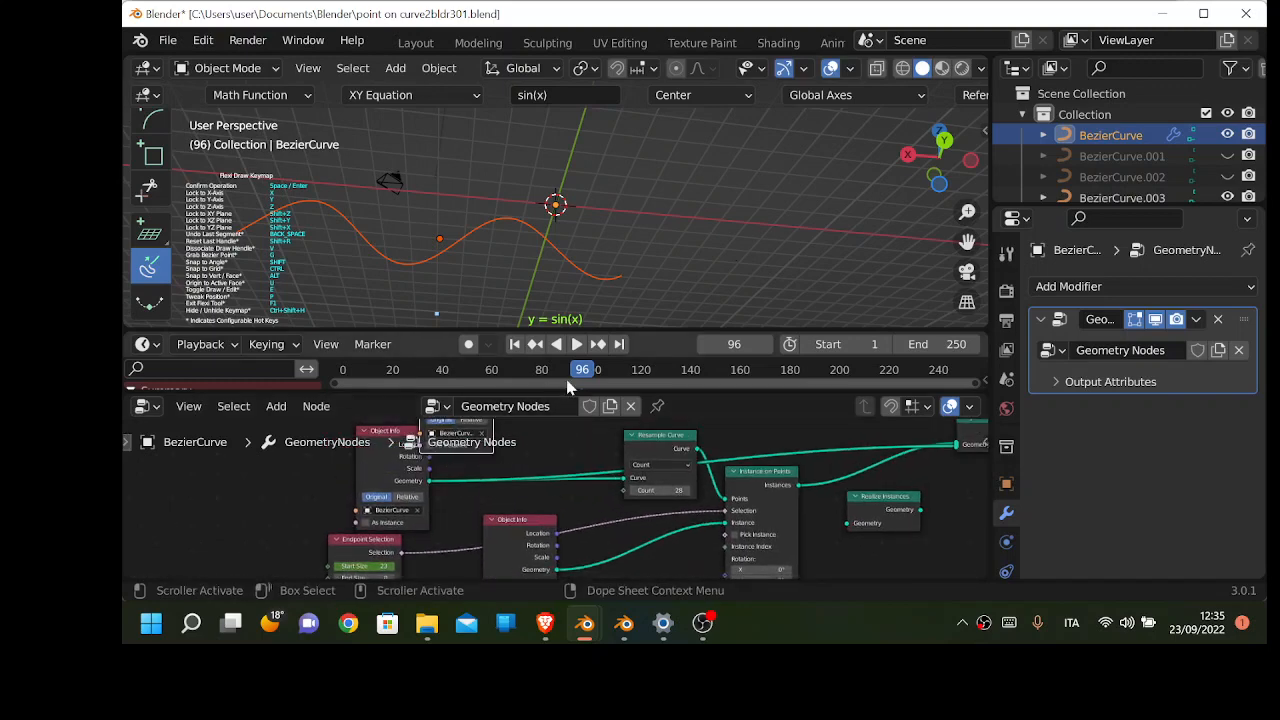
{"action": "scroll", "coordinate": [571, 384], "scroll_direction": "down", "scroll_amount": 1}
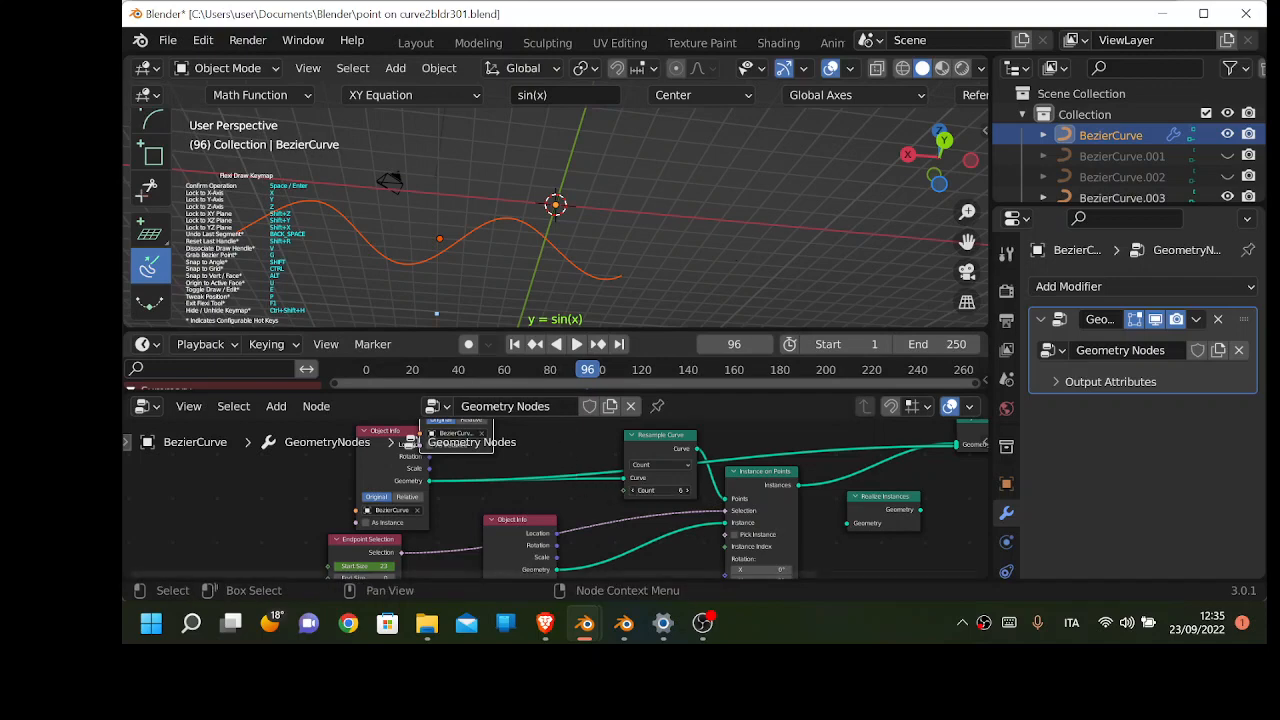
{"action": "scroll", "coordinate": [455, 502], "scroll_direction": "up", "scroll_amount": 3}
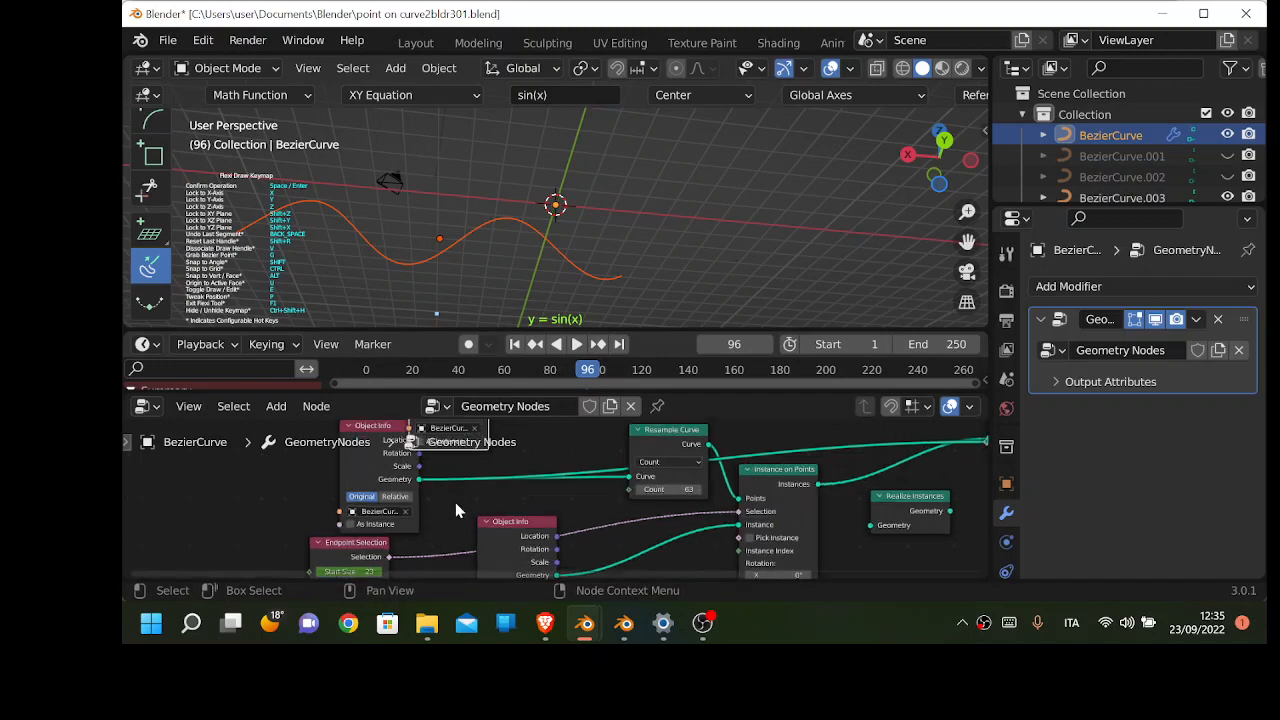
Replace the source object of the Object Info node feeding Resample Curve with the drawn sine curve, sampled from the viewport
{"action": "scroll", "coordinate": [390, 514], "scroll_direction": "down", "scroll_amount": 1}
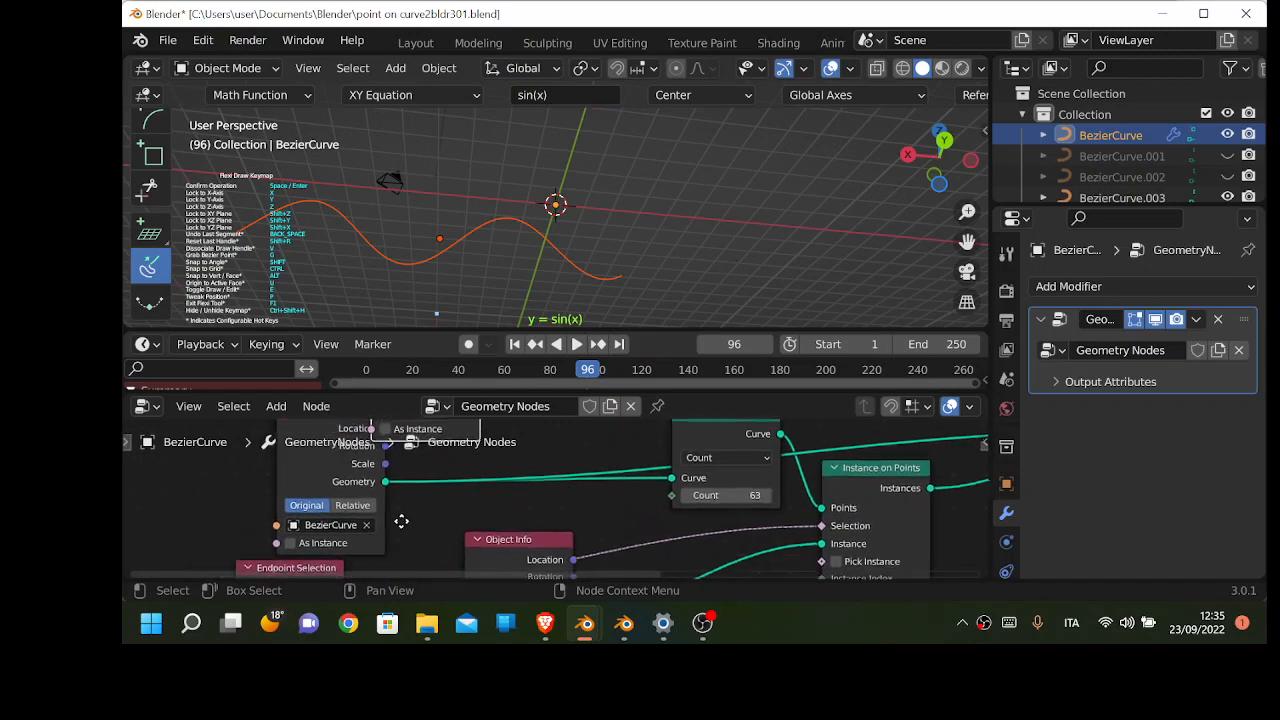
{"action": "scroll", "coordinate": [567, 479], "scroll_direction": "down", "scroll_amount": 2}
{"action": "middle_click_drag", "start_coordinate": [637, 510], "coordinate": [535, 535]}
{"action": "scroll", "coordinate": [533, 535], "scroll_direction": "up", "scroll_amount": 1}
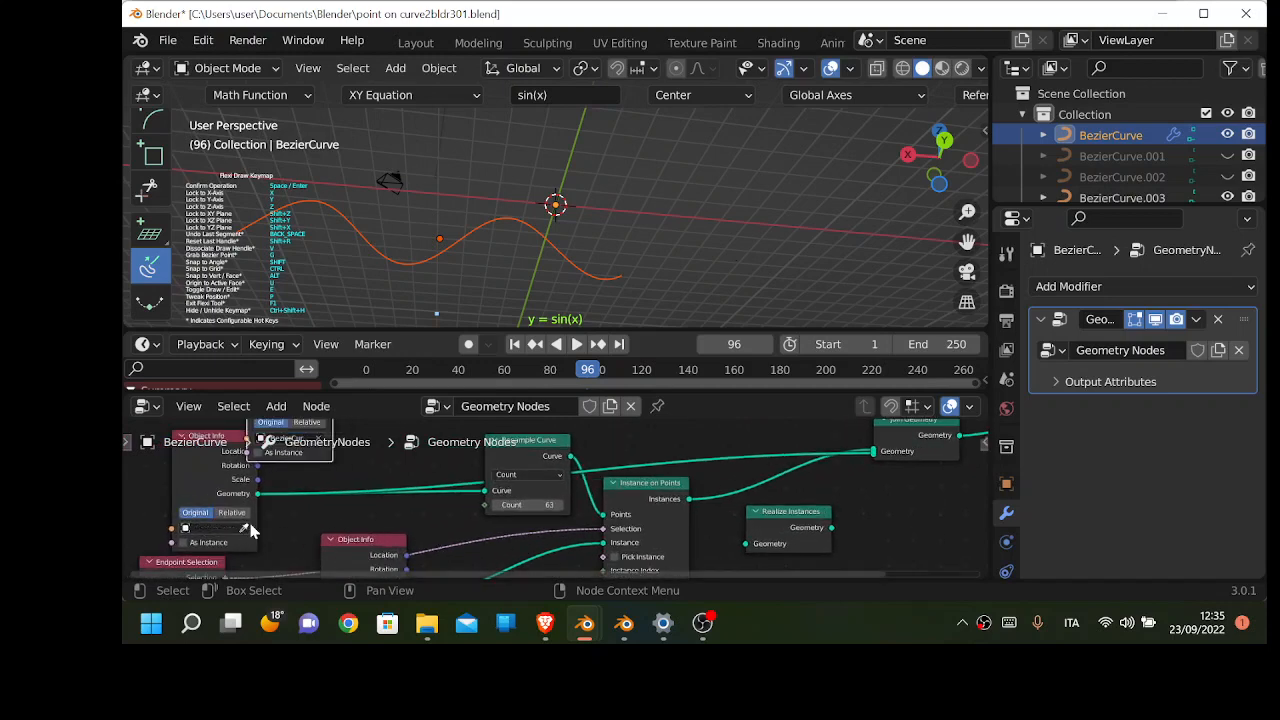
{"action": "left_click", "coordinate": [243, 527]}
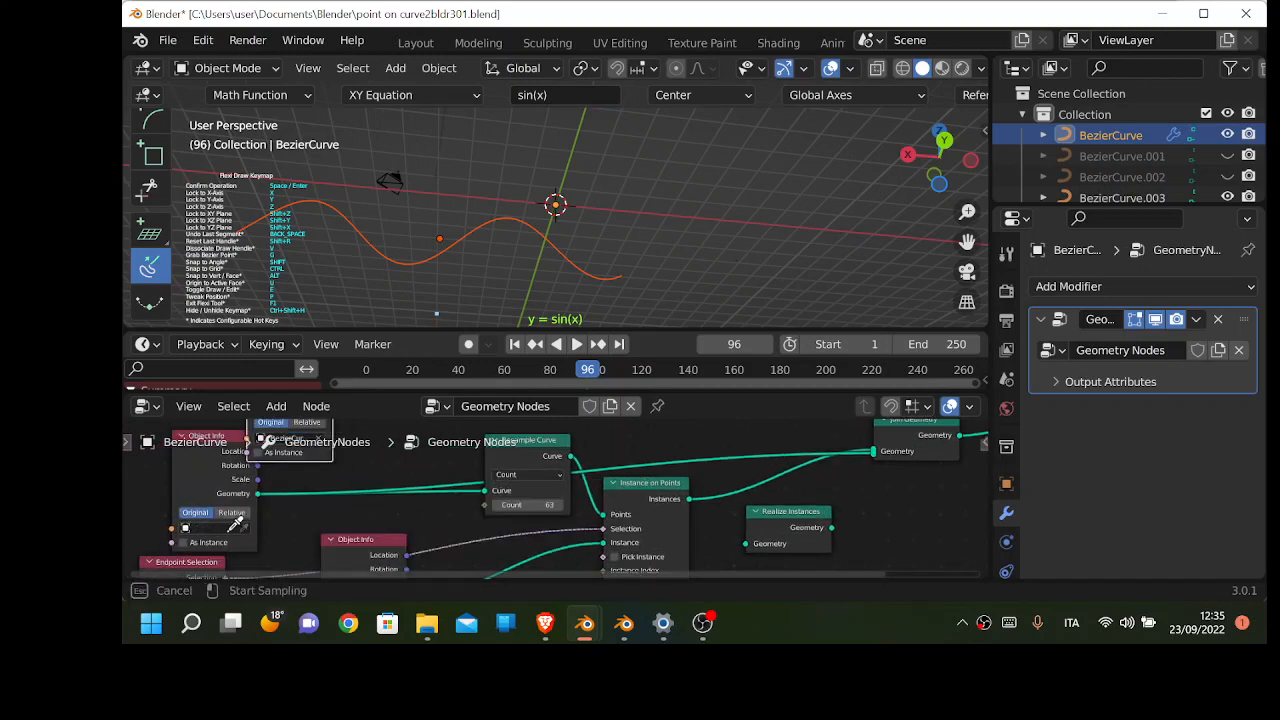
{"action": "left_click", "coordinate": [362, 238]}
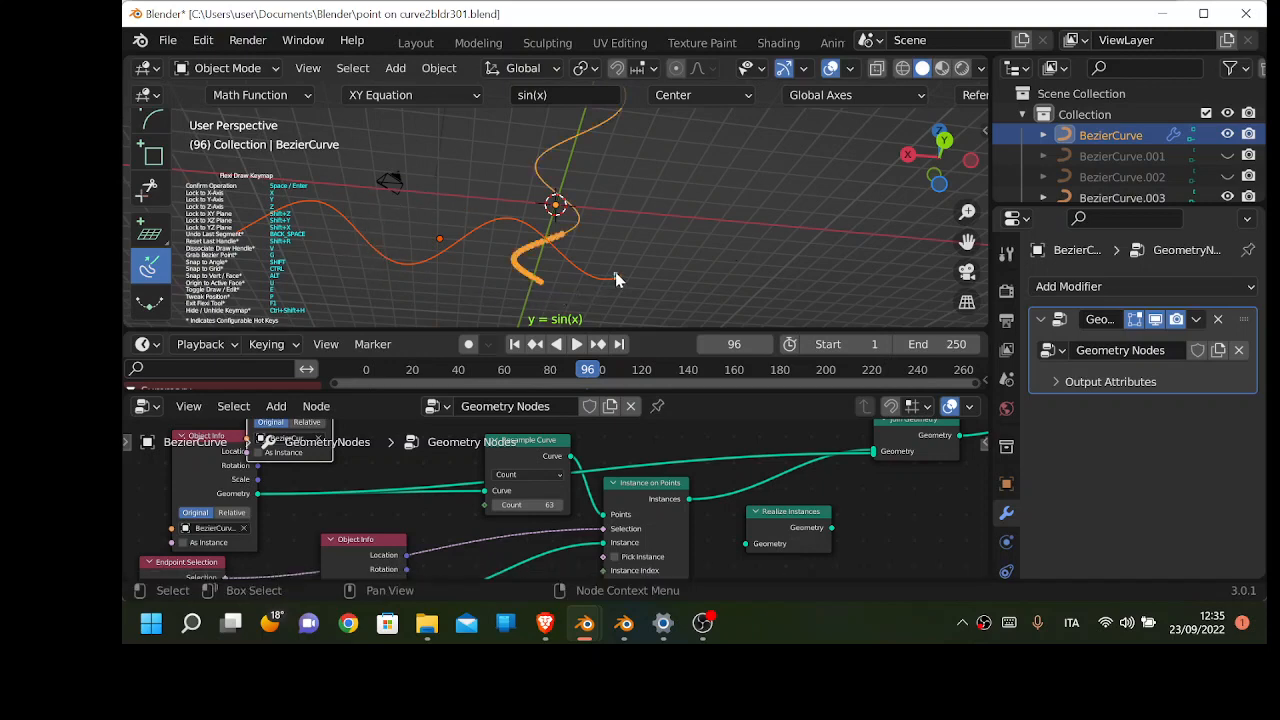
Play the animation from the first frame and examine the sphere instances along the sine curve from several angles
{"action": "middle_click_drag", "start_coordinate": [615, 280], "coordinate": [369, 188]}
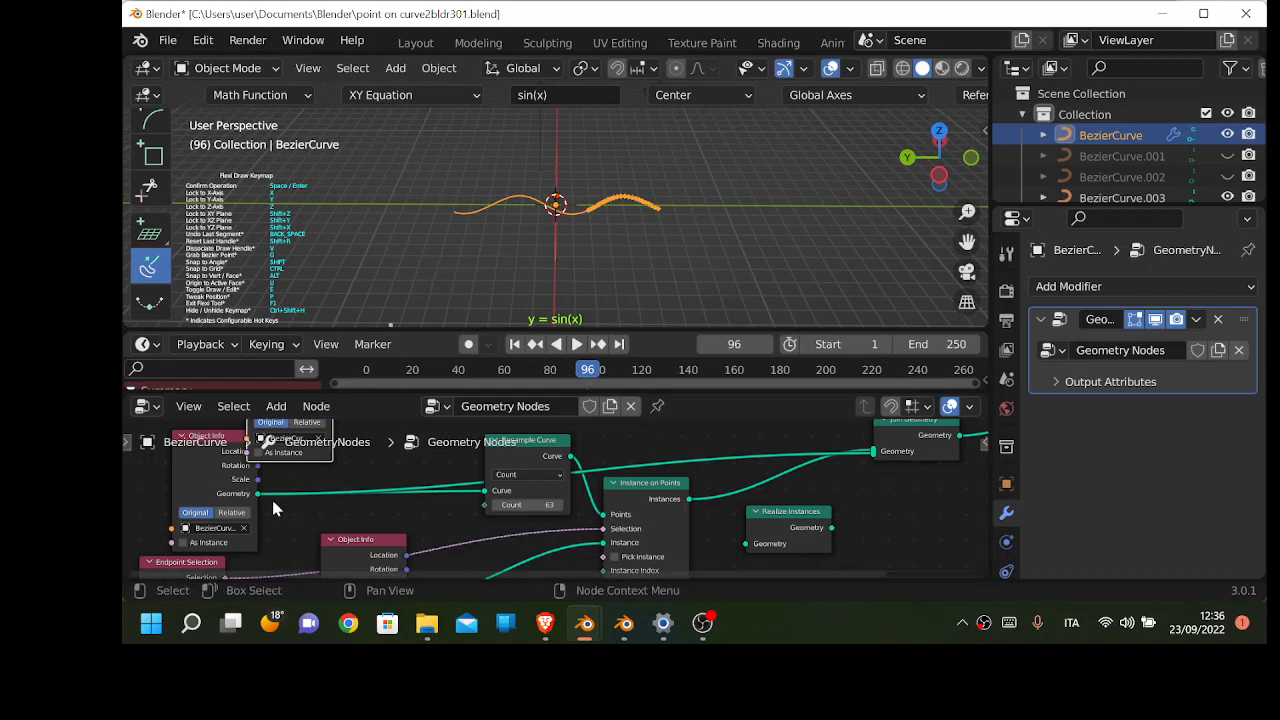
{"action": "scroll", "coordinate": [749, 249], "scroll_direction": "up", "scroll_amount": 8}
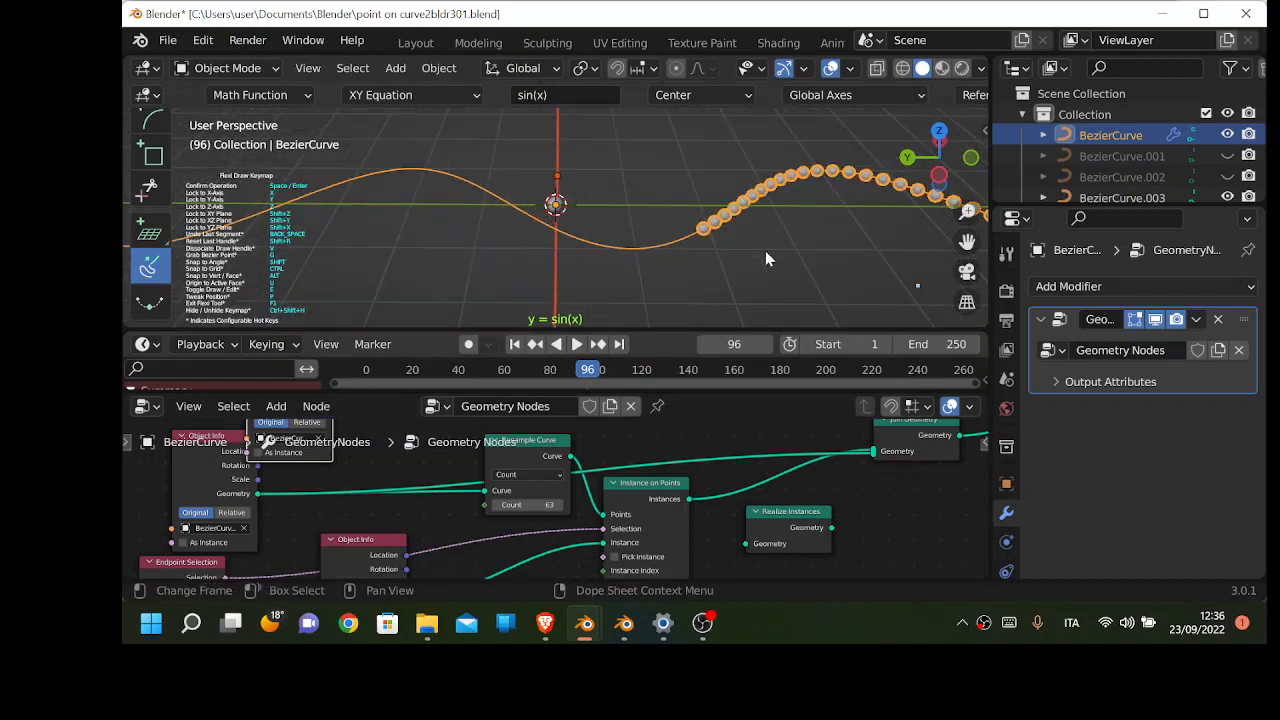
{"action": "key", "text": "shift+Left"}
{"action": "key", "text": "space"}
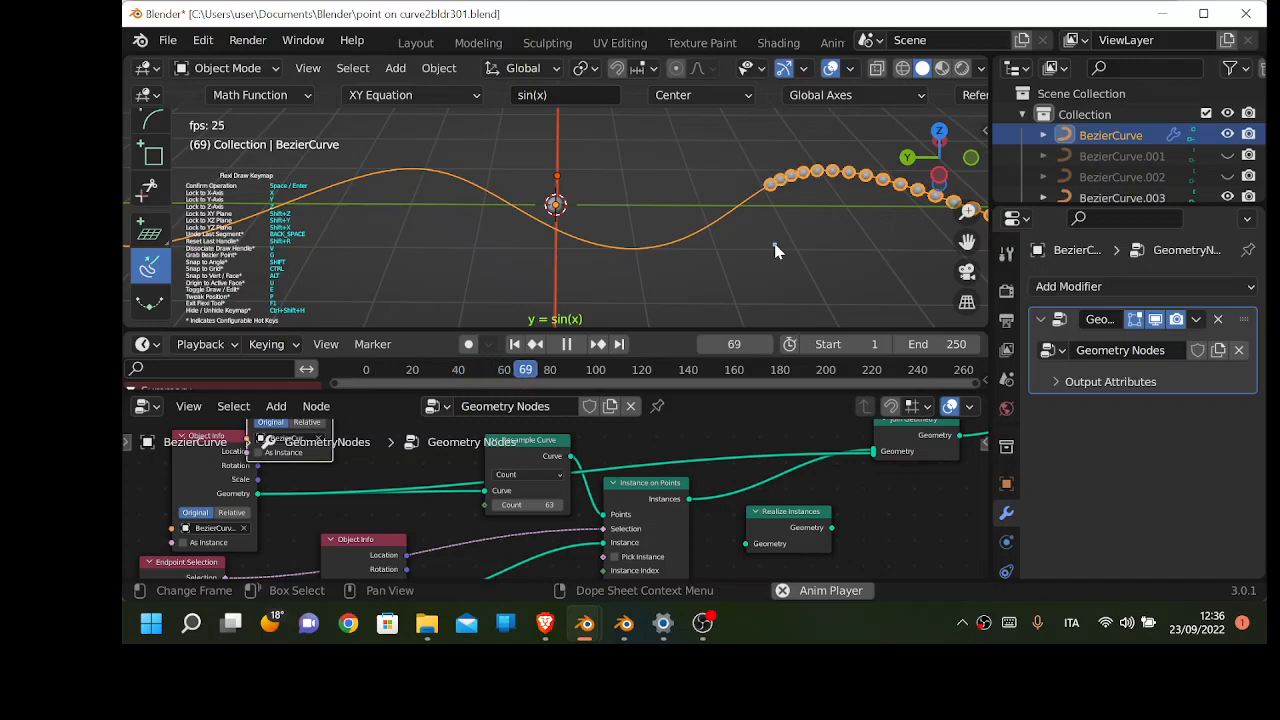
{"action": "middle_click_drag", "start_coordinate": [711, 200], "coordinate": [617, 90]}
{"action": "scroll", "coordinate": [618, 92], "scroll_direction": "down", "scroll_amount": 1}
{"action": "scroll", "coordinate": [623, 227], "scroll_direction": "down", "scroll_amount": 1}
{"action": "middle_click_drag", "start_coordinate": [623, 227], "coordinate": [599, 269]}
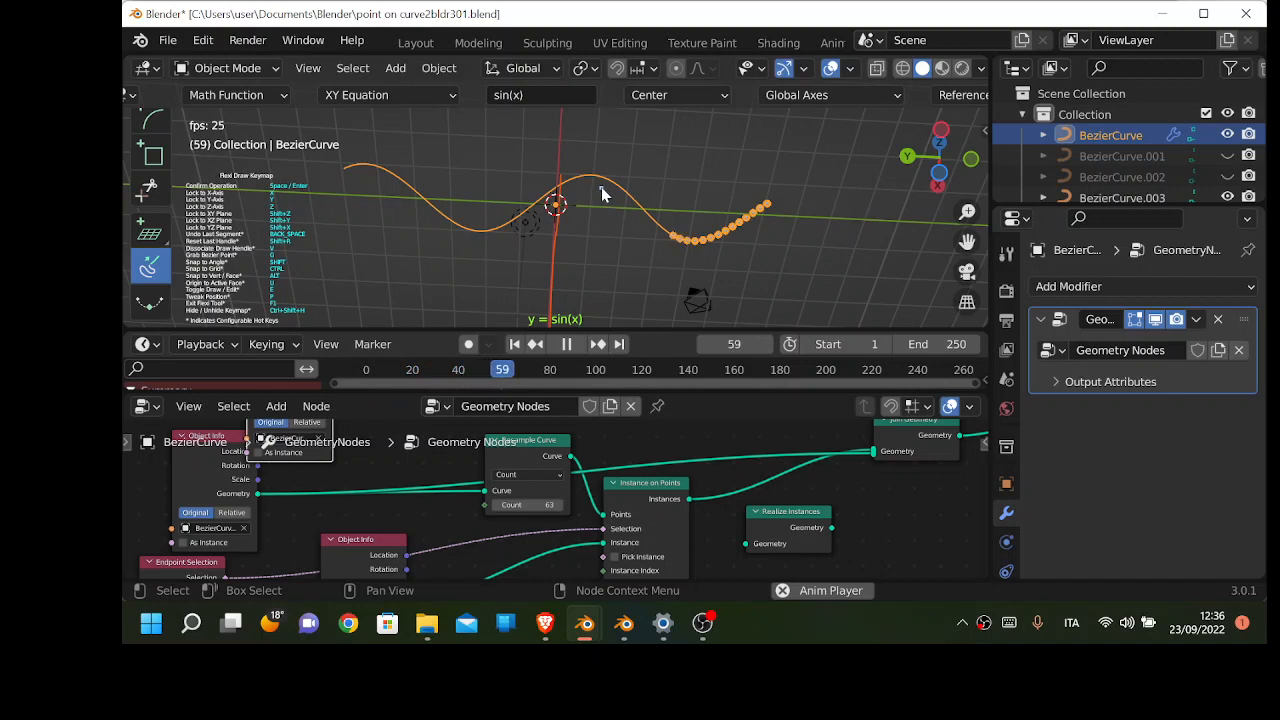
{"action": "key", "text": "space"}
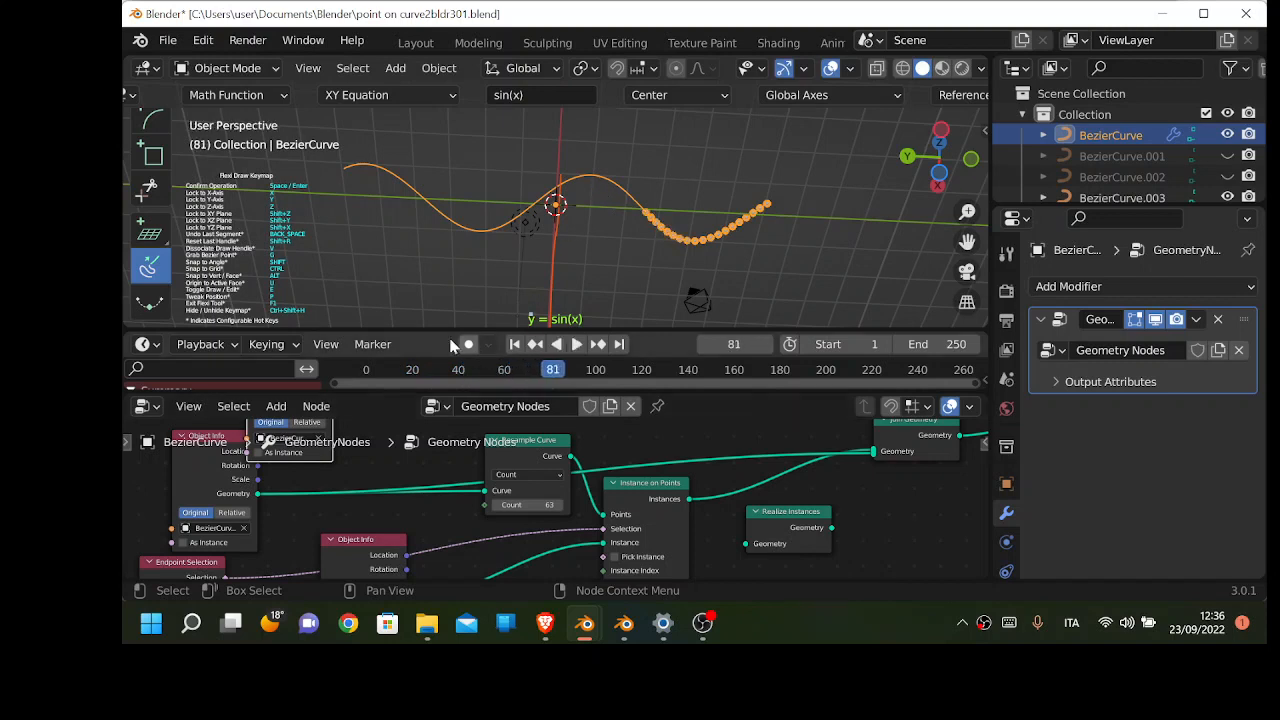
Enlarge the node editor by shrinking the 3D viewport and the timeline
{"action": "left_click_drag", "start_coordinate": [452, 333], "coordinate": [452, 190]}
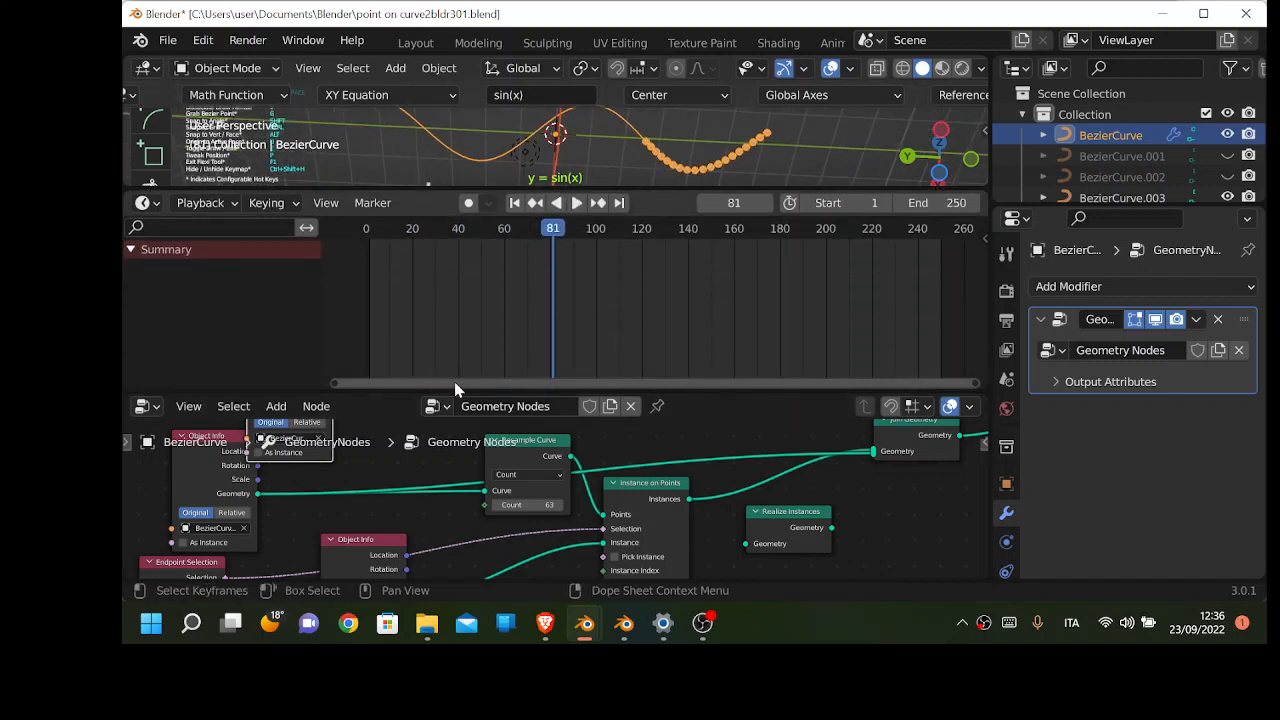
{"action": "left_click_drag", "start_coordinate": [477, 389], "coordinate": [487, 243]}
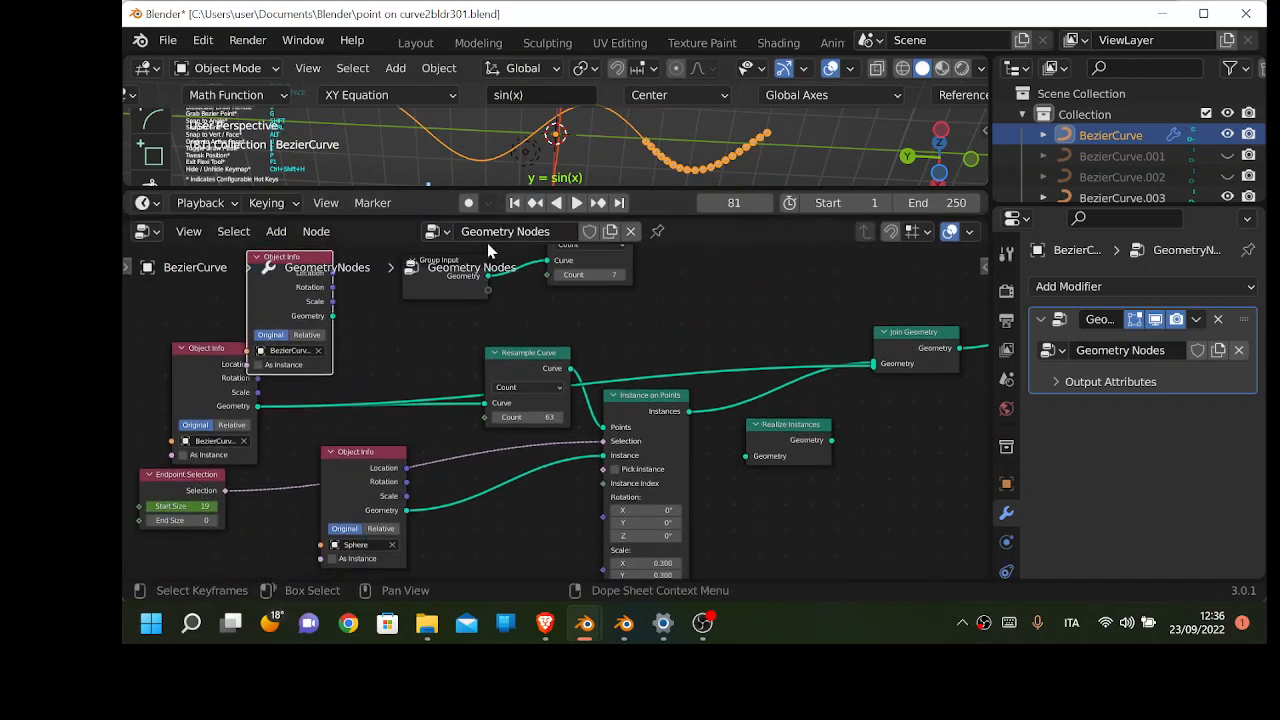
{"action": "scroll", "coordinate": [447, 321], "scroll_direction": "down", "scroll_amount": 3}
{"action": "scroll", "coordinate": [448, 332], "scroll_direction": "up", "scroll_amount": 1}
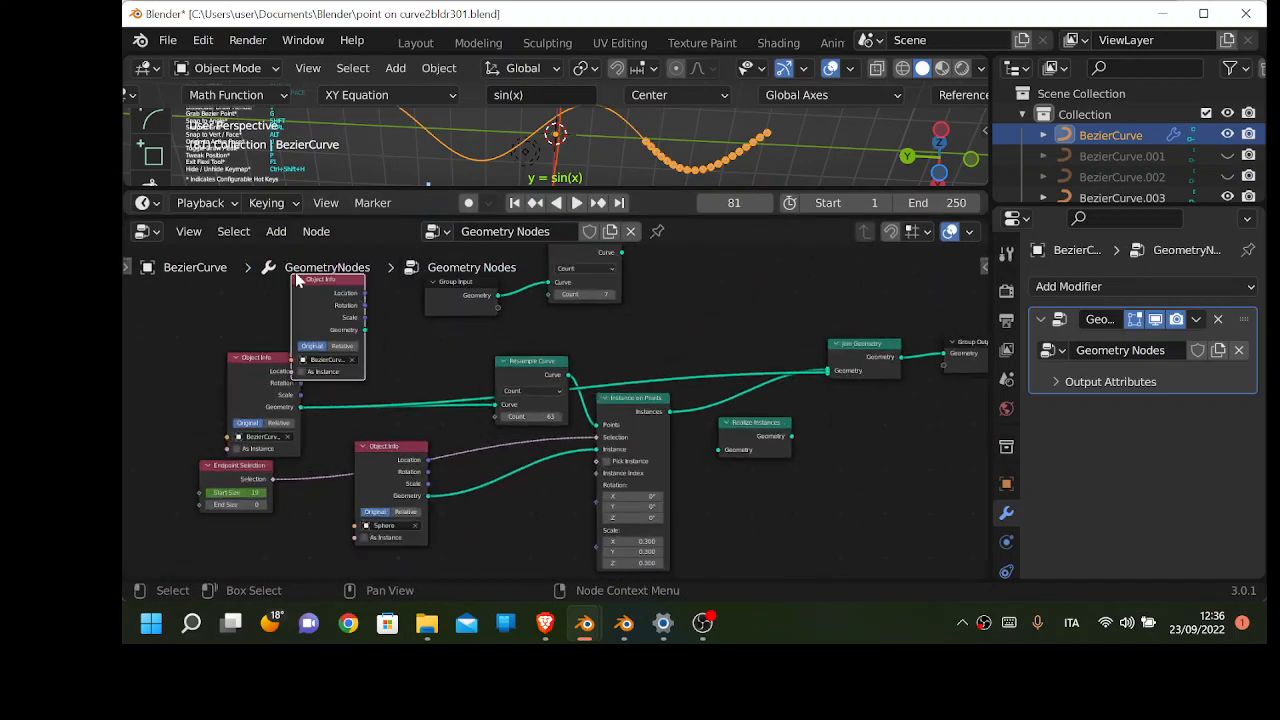
Move the unused Object Info, Group Input and 7-count Resample Curve nodes together, clear of the connected node network
{"action": "left_click_drag", "start_coordinate": [296, 282], "coordinate": [125, 297]}
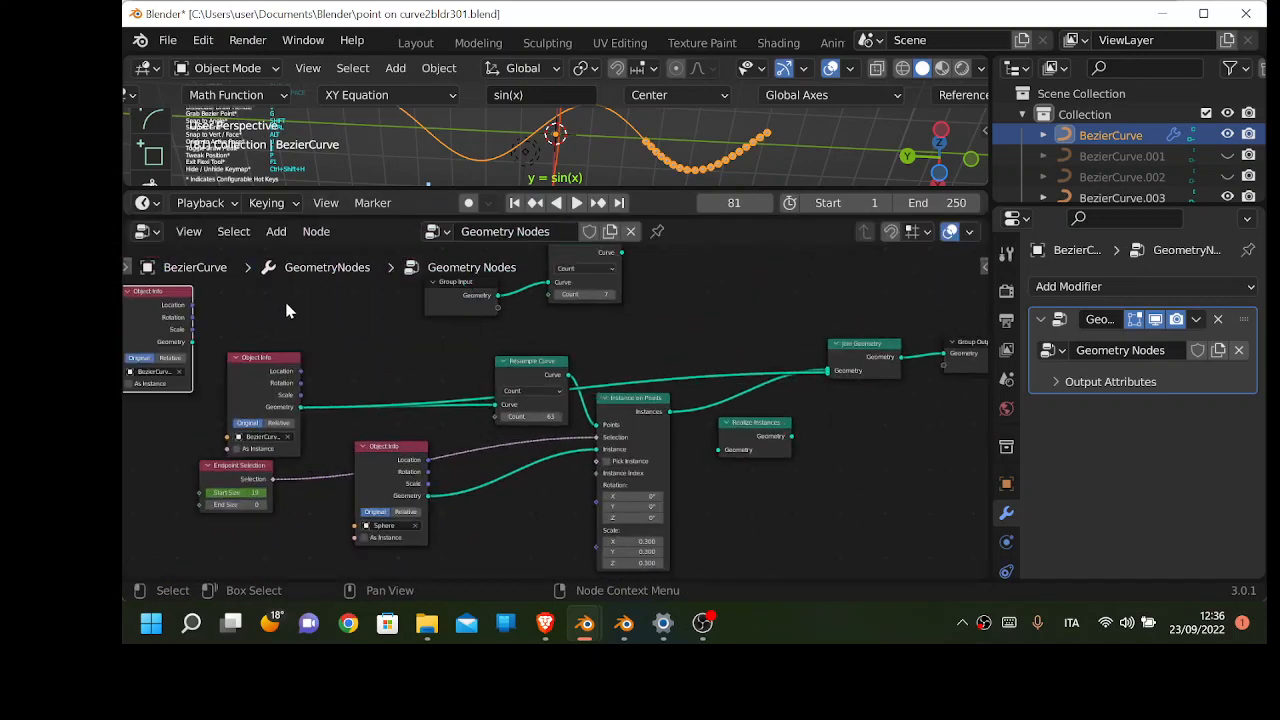
{"action": "mouse_move", "coordinate": [288, 362]}
{"action": "left_mouse_down"}
{"action": "mouse_move", "coordinate": [292, 220]}
{"action": "mouse_move", "coordinate": [295, 362]}
{"action": "left_mouse_up"}
{"action": "middle_click_drag", "start_coordinate": [878, 468], "coordinate": [786, 372]}
{"action": "left_click", "coordinate": [357, 345]}
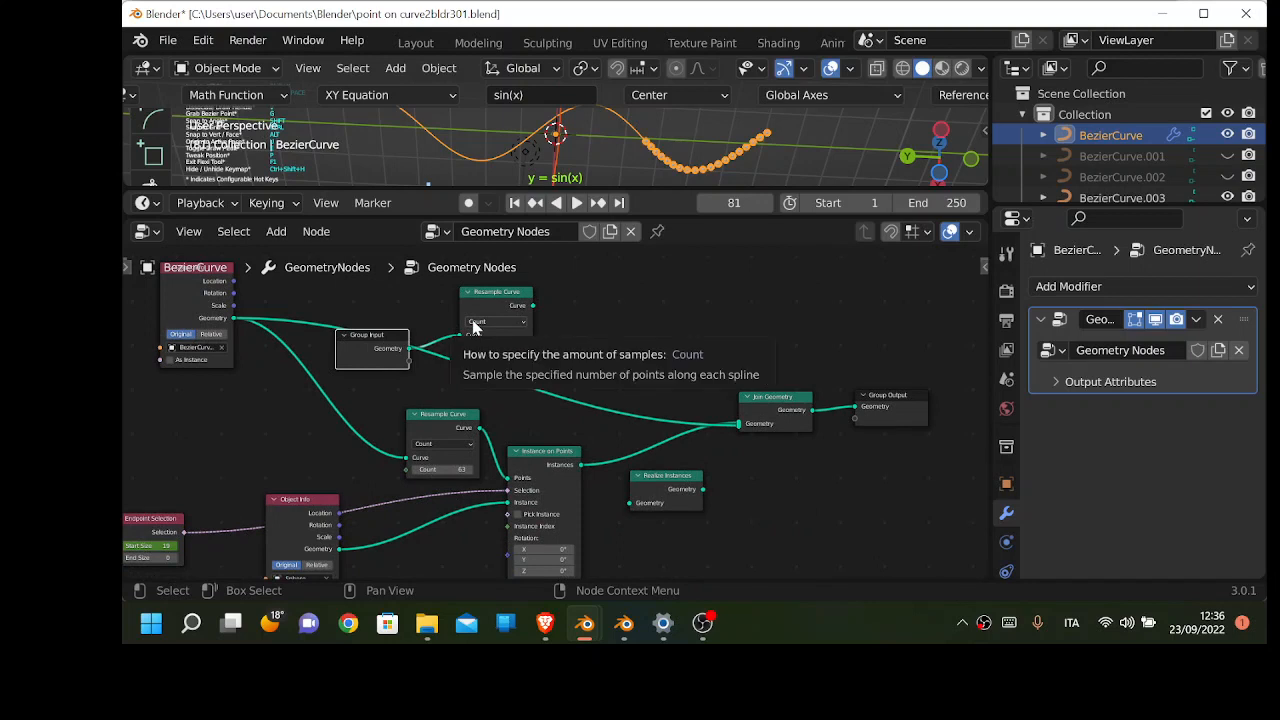
{"action": "left_click_drag", "start_coordinate": [490, 296], "coordinate": [119, 420]}
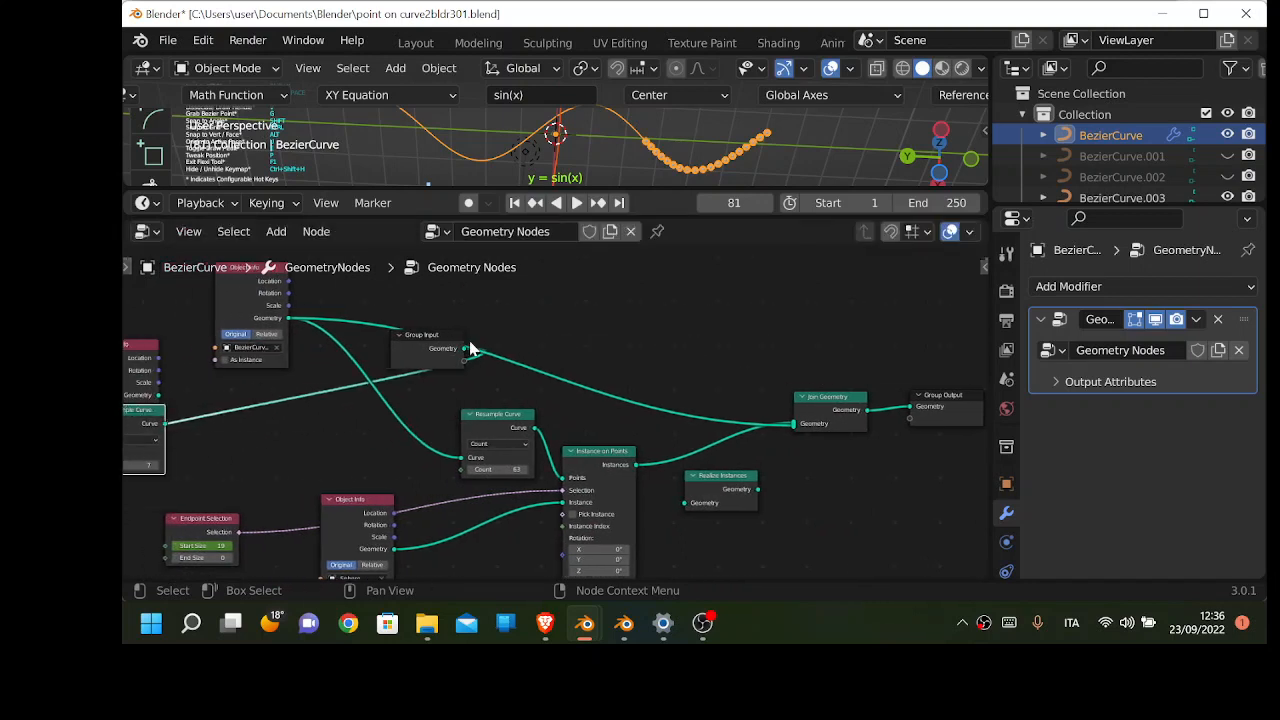
{"action": "left_click_drag", "start_coordinate": [433, 338], "coordinate": [339, 383]}
Enclose the three unused nodes in a frame and move it further away from the connected nodes
{"action": "left_click_drag", "start_coordinate": [463, 335], "coordinate": [320, 480]}
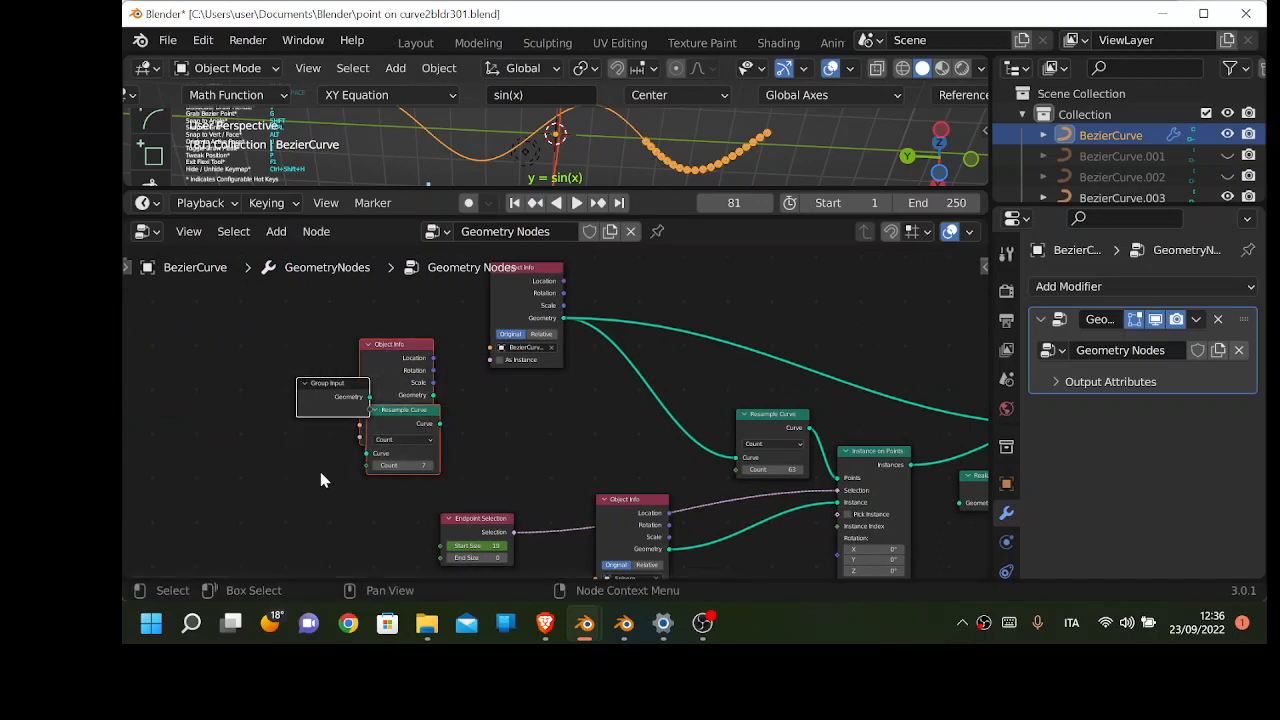
{"action": "key", "text": "ctrl+j"}
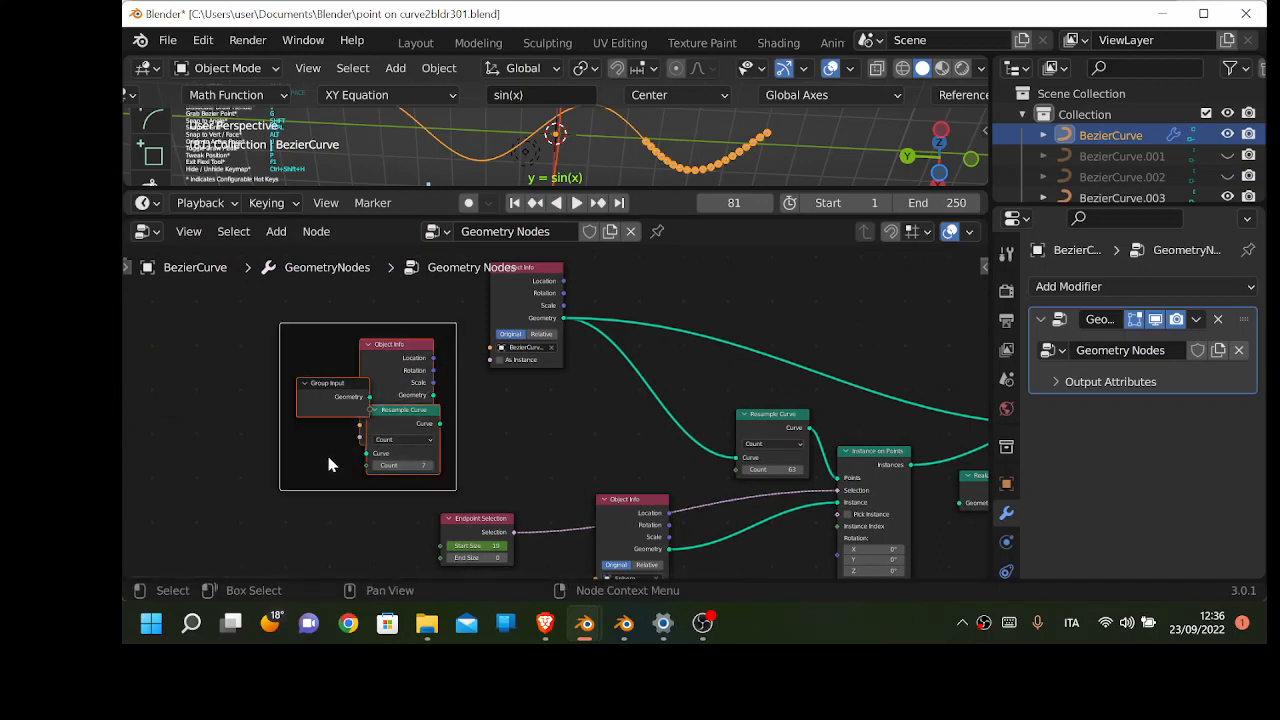
{"action": "left_click_drag", "start_coordinate": [313, 371], "coordinate": [121, 339]}
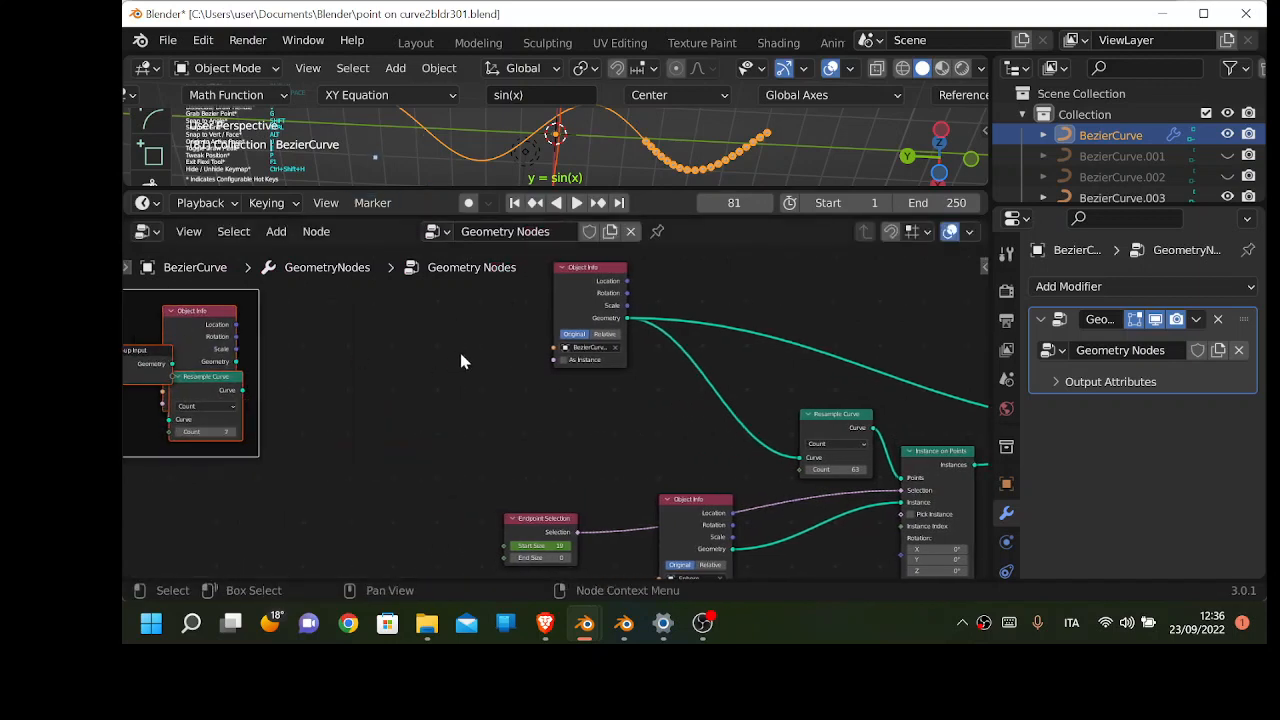
{"action": "scroll", "coordinate": [470, 375], "scroll_direction": "down", "scroll_amount": 2}
{"action": "middle_click_drag", "start_coordinate": [491, 397], "coordinate": [197, 382]}
{"action": "left_click", "coordinate": [278, 319]}
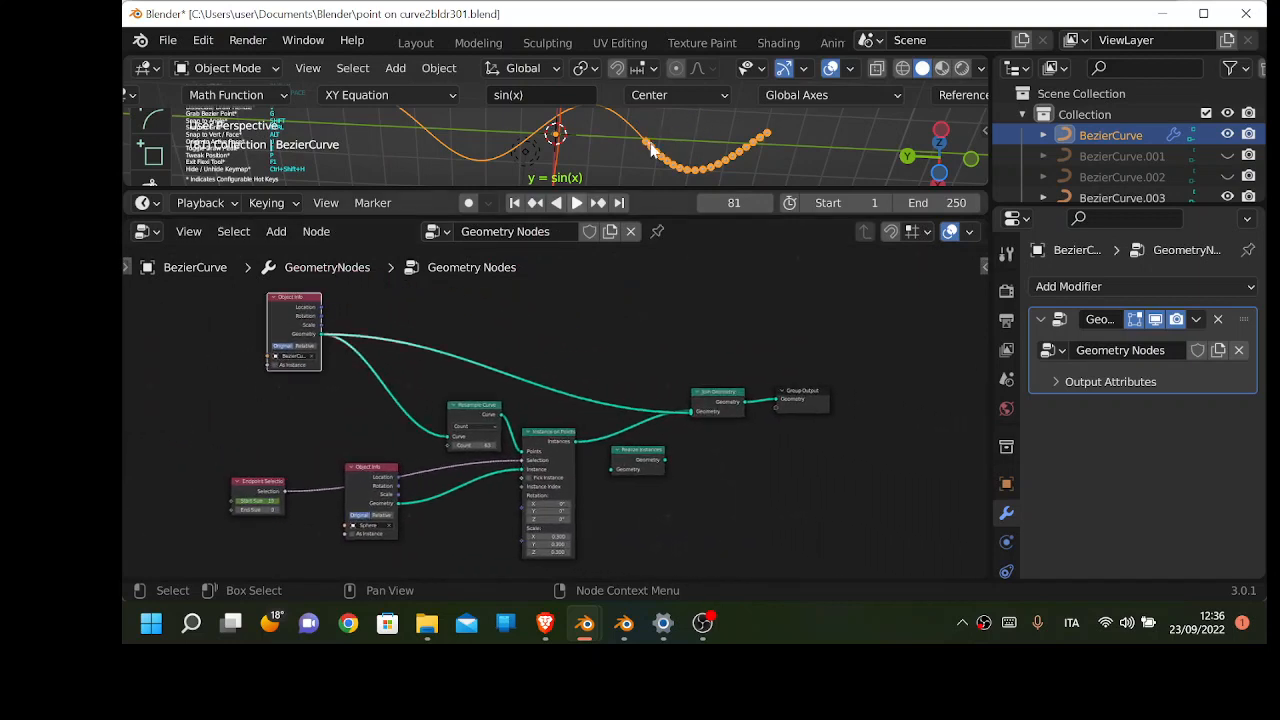
Toggle BezierCurve's visibility off and on to check which geometry belongs to it
{"action": "left_click", "coordinate": [1227, 135]}
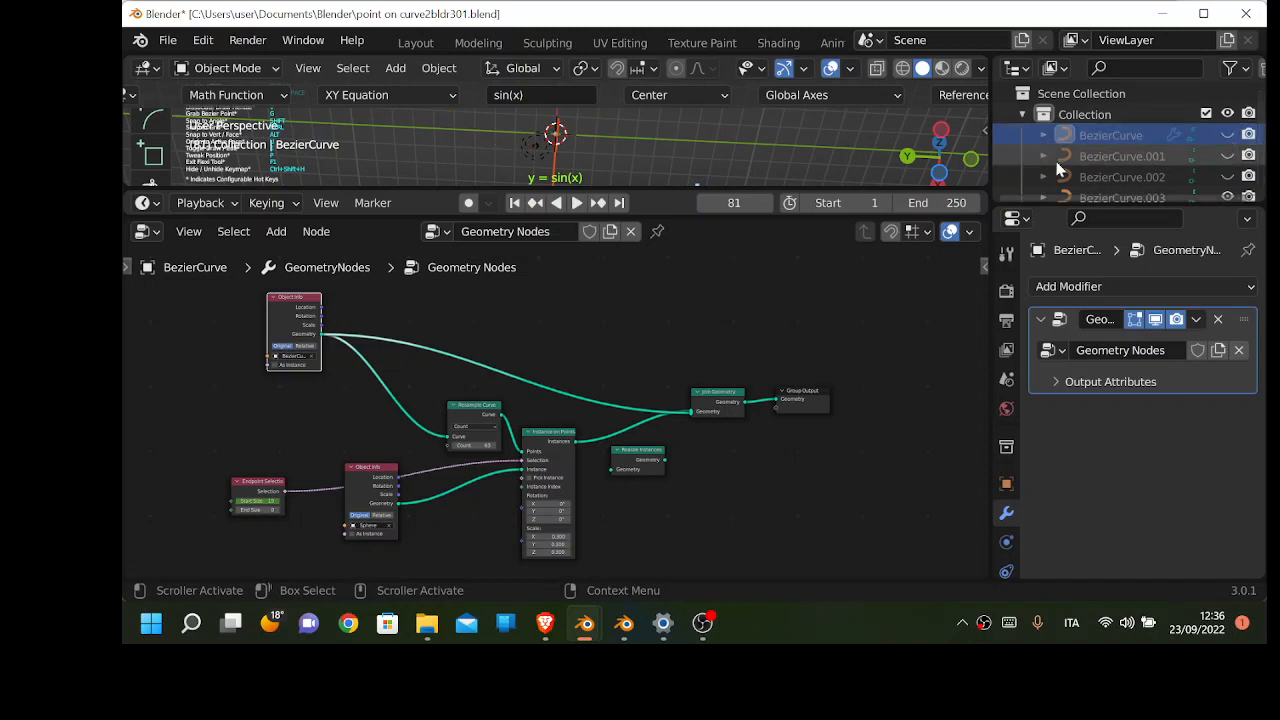
{"action": "left_click", "coordinate": [1227, 134]}
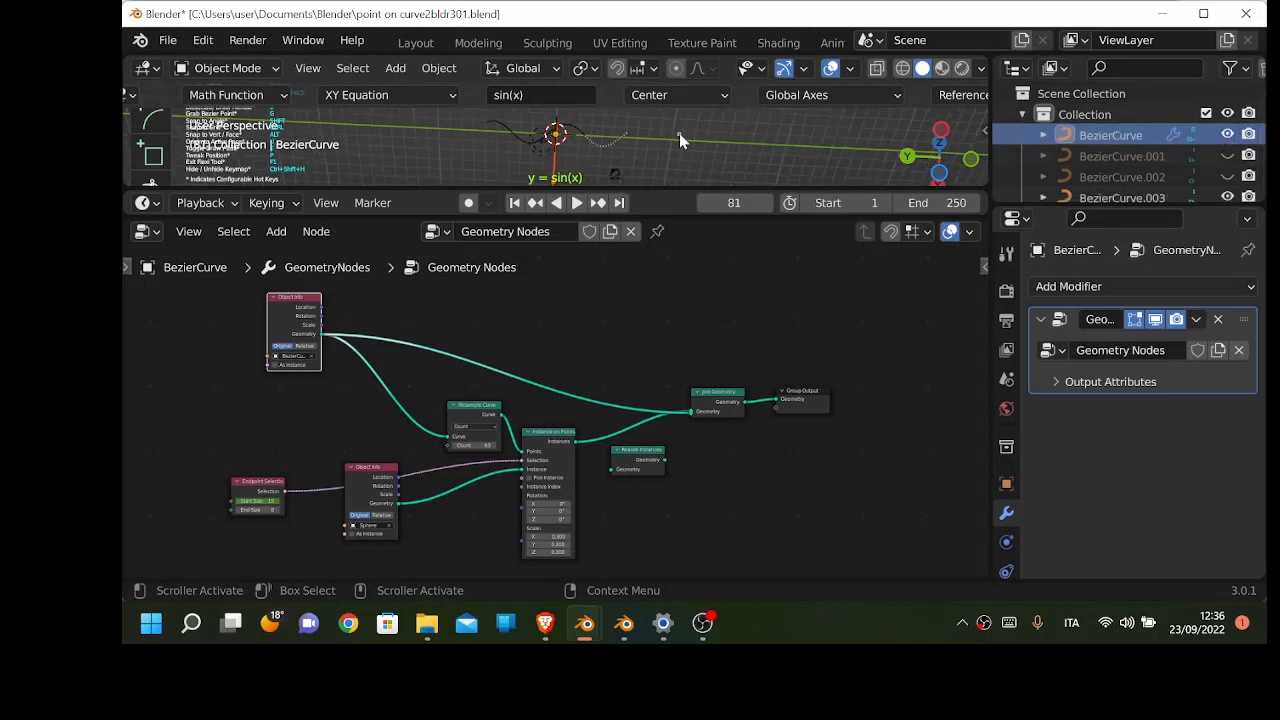
{"action": "middle_click_drag", "start_coordinate": [679, 138], "coordinate": [503, 150]}
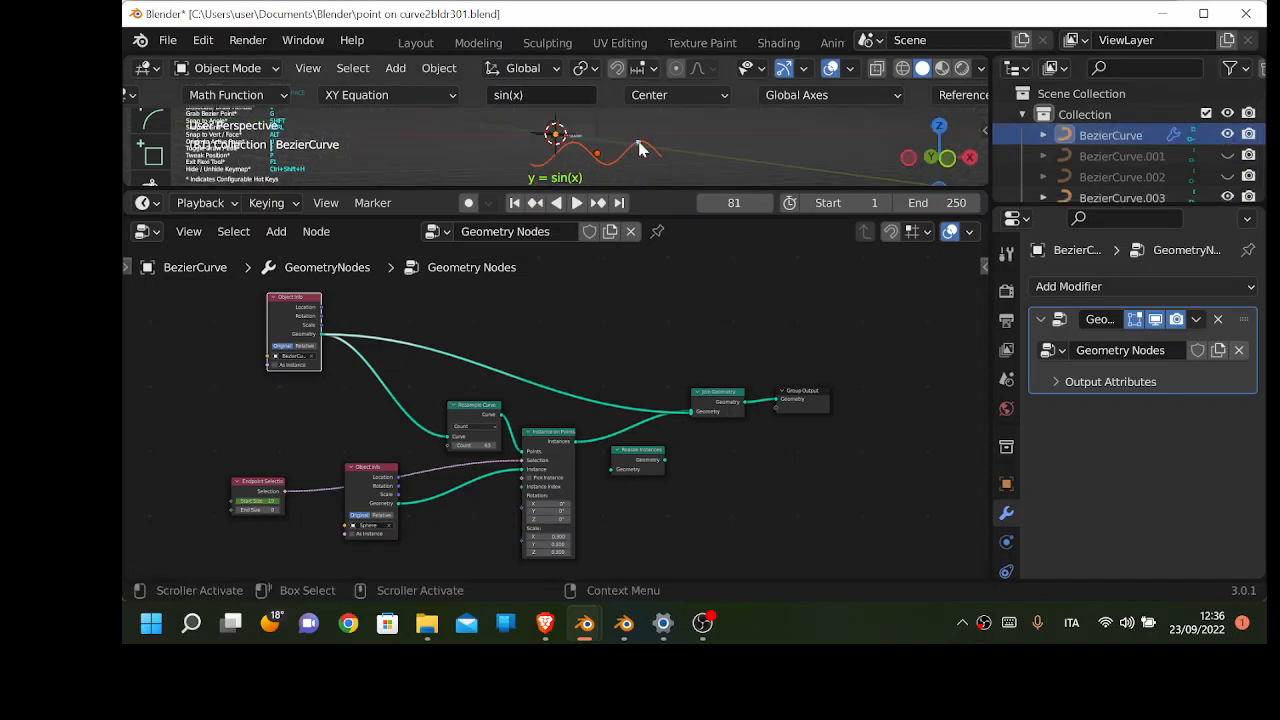
Switch to the Select Box tool and select the drawn sine curve in the 3D viewport
{"action": "scroll", "coordinate": [150, 134], "scroll_direction": "up", "scroll_amount": 5}
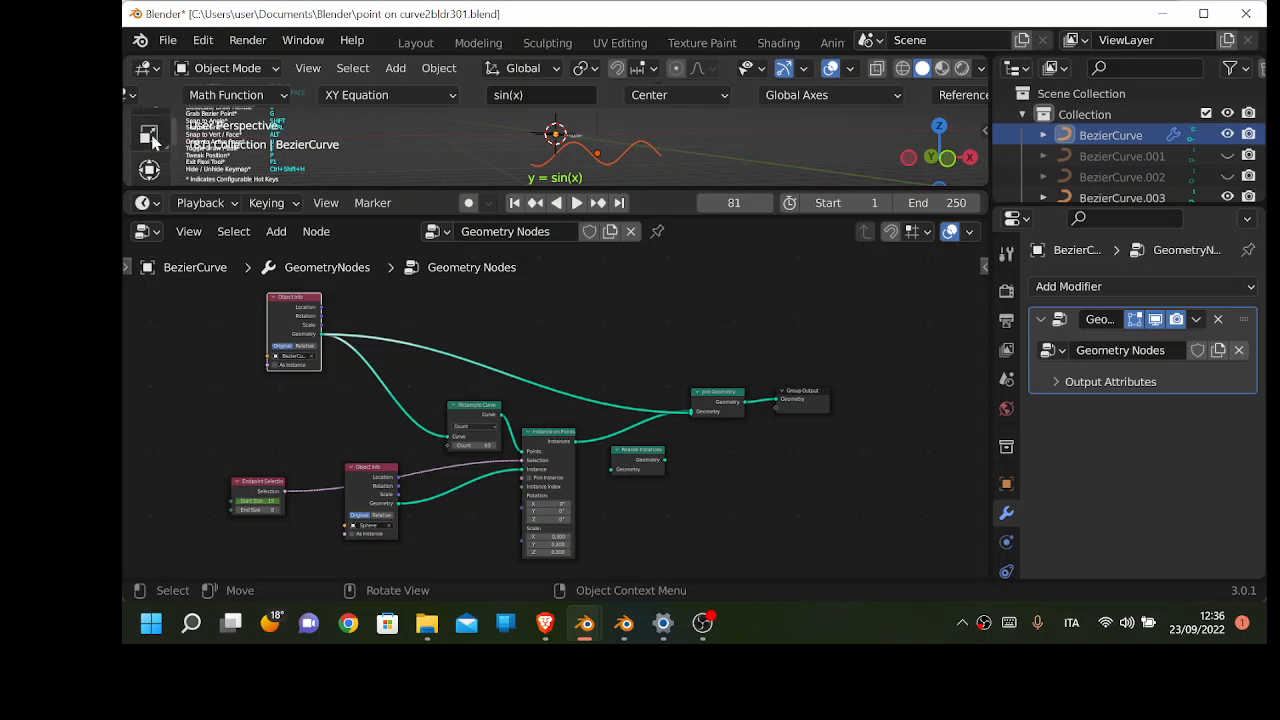
{"action": "scroll", "coordinate": [155, 145], "scroll_direction": "up", "scroll_amount": 2}
{"action": "left_click", "coordinate": [162, 138]}
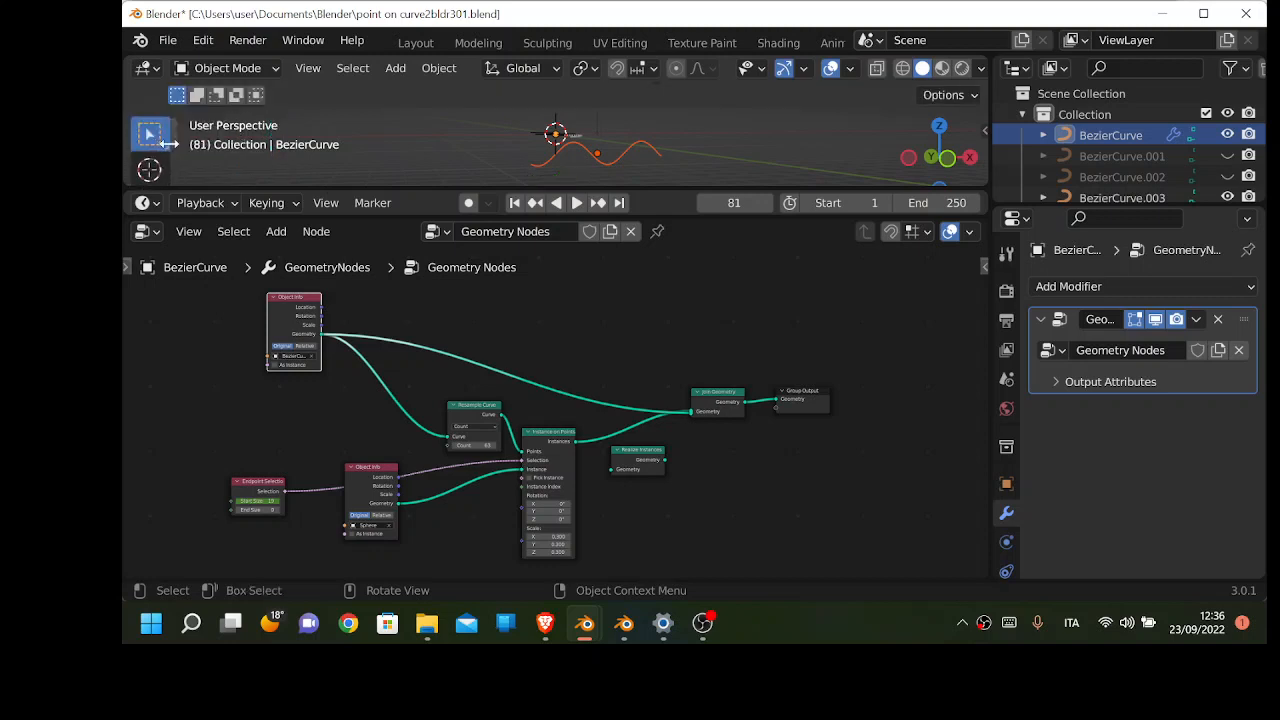
{"action": "left_click", "coordinate": [658, 154]}
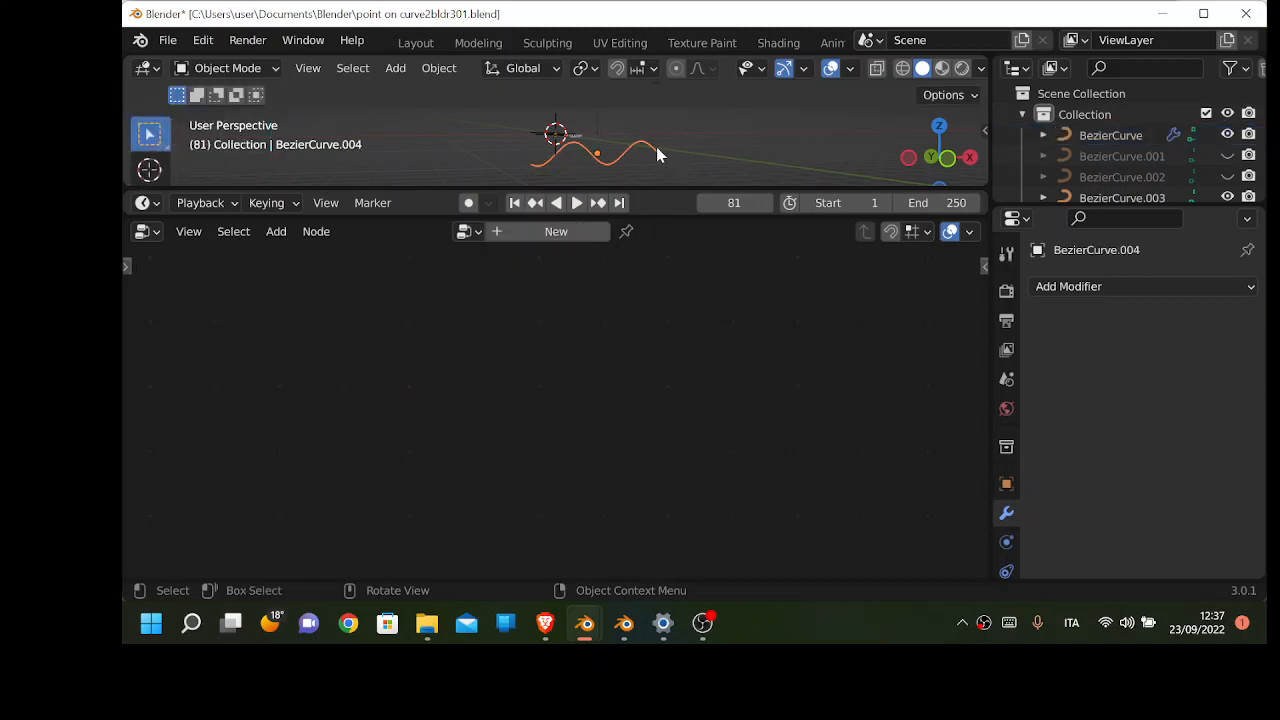
Hide BezierCurve and try to assign the existing Geometry Nodes group to the drawn sine curve
{"action": "left_click", "coordinate": [1228, 135]}
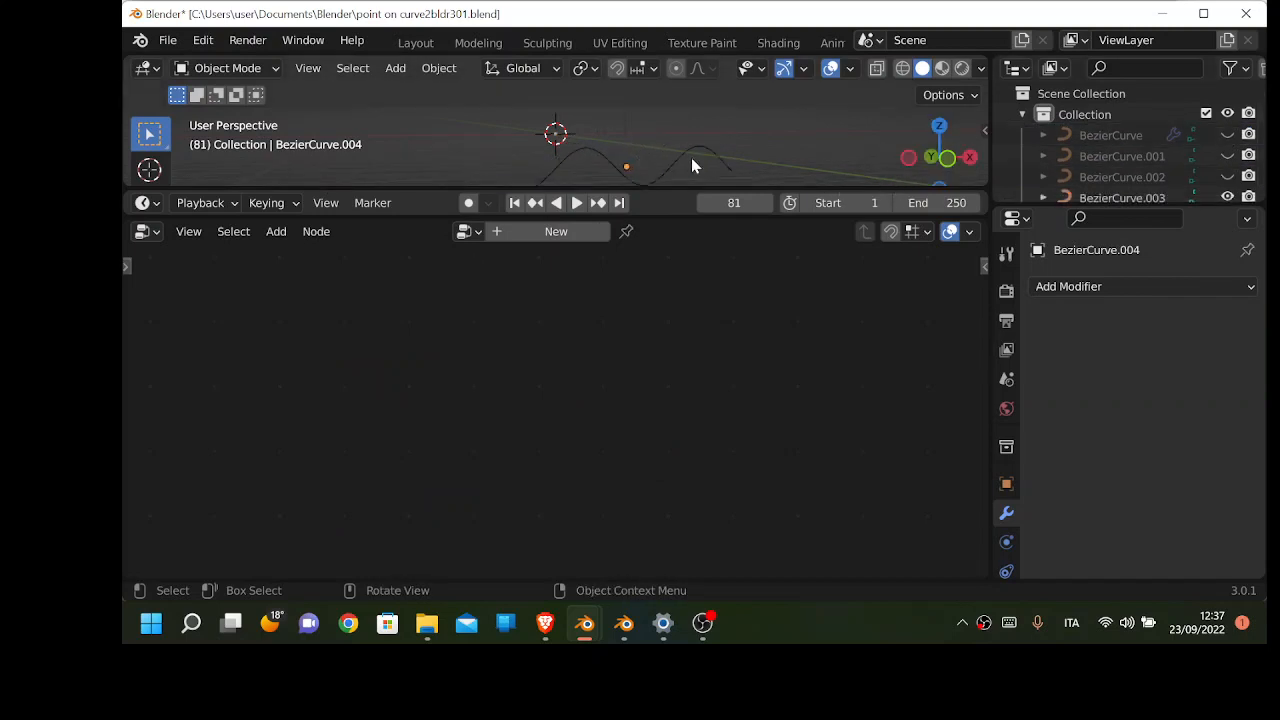
{"action": "left_click", "coordinate": [467, 232]}
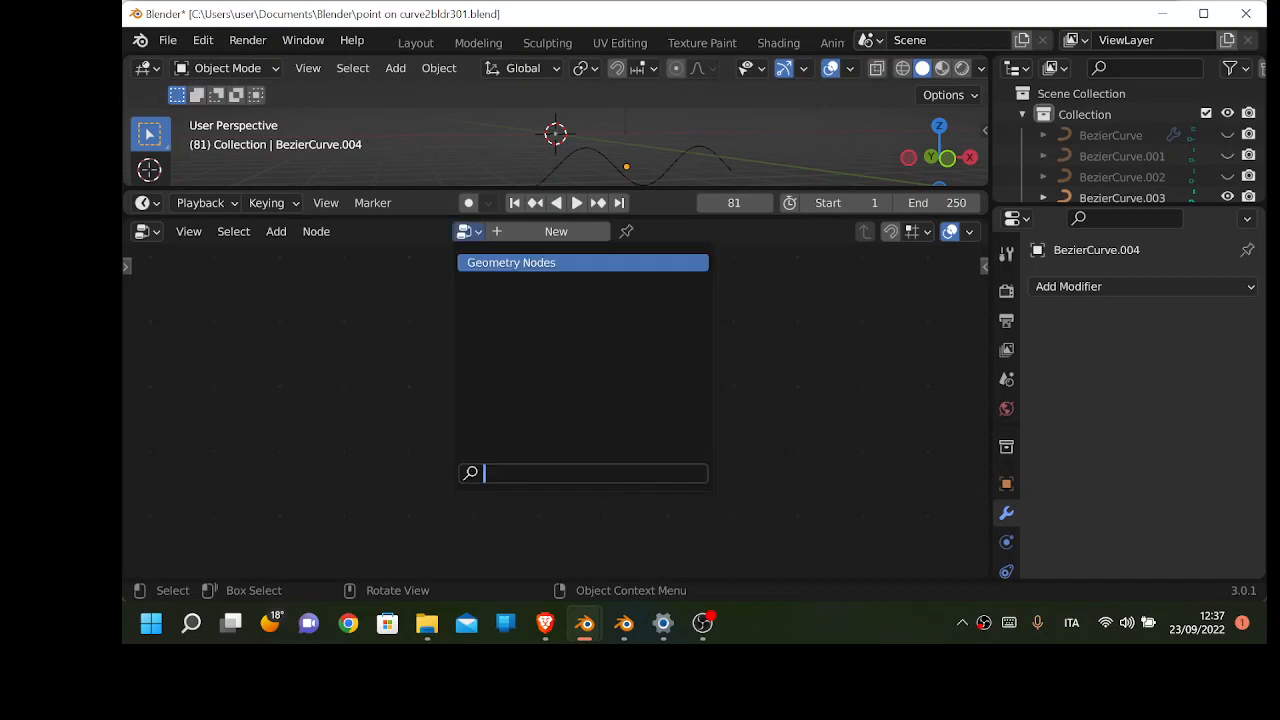
{"action": "left_click", "coordinate": [490, 264]}
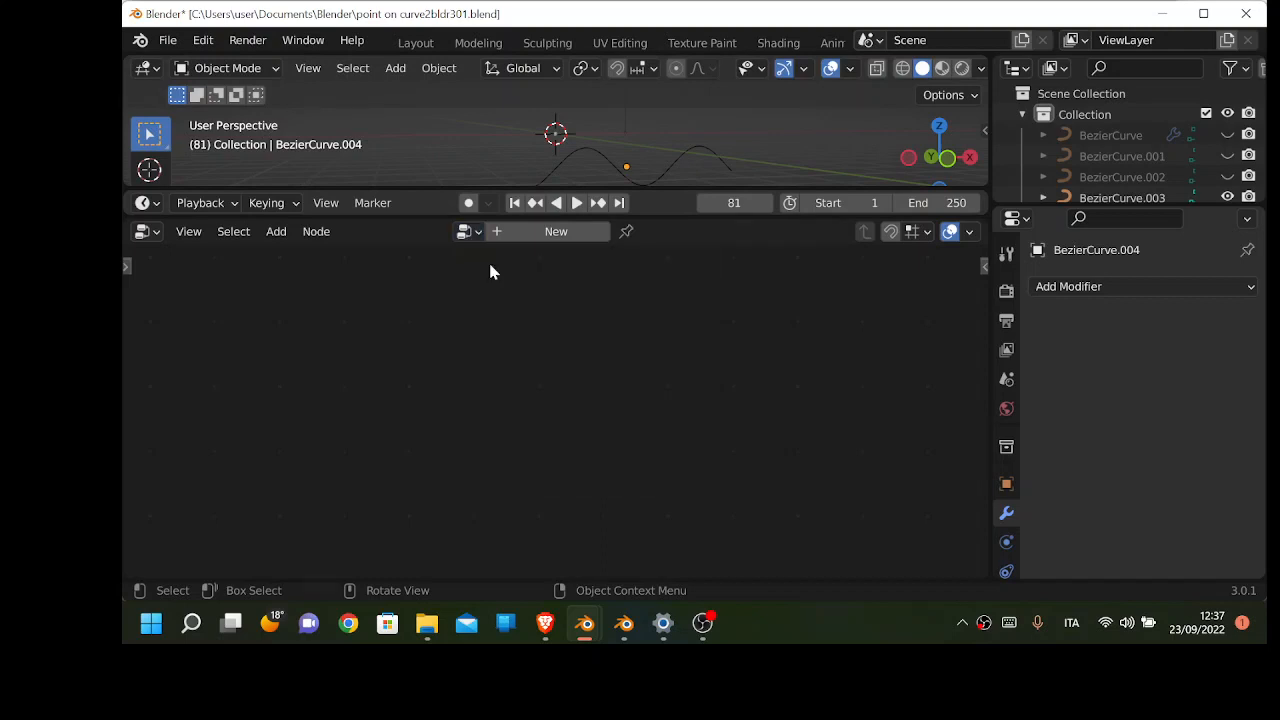
Select BezierCurve and play the animation with the object hidden, and again with it shown
{"action": "left_click", "coordinate": [1108, 137]}
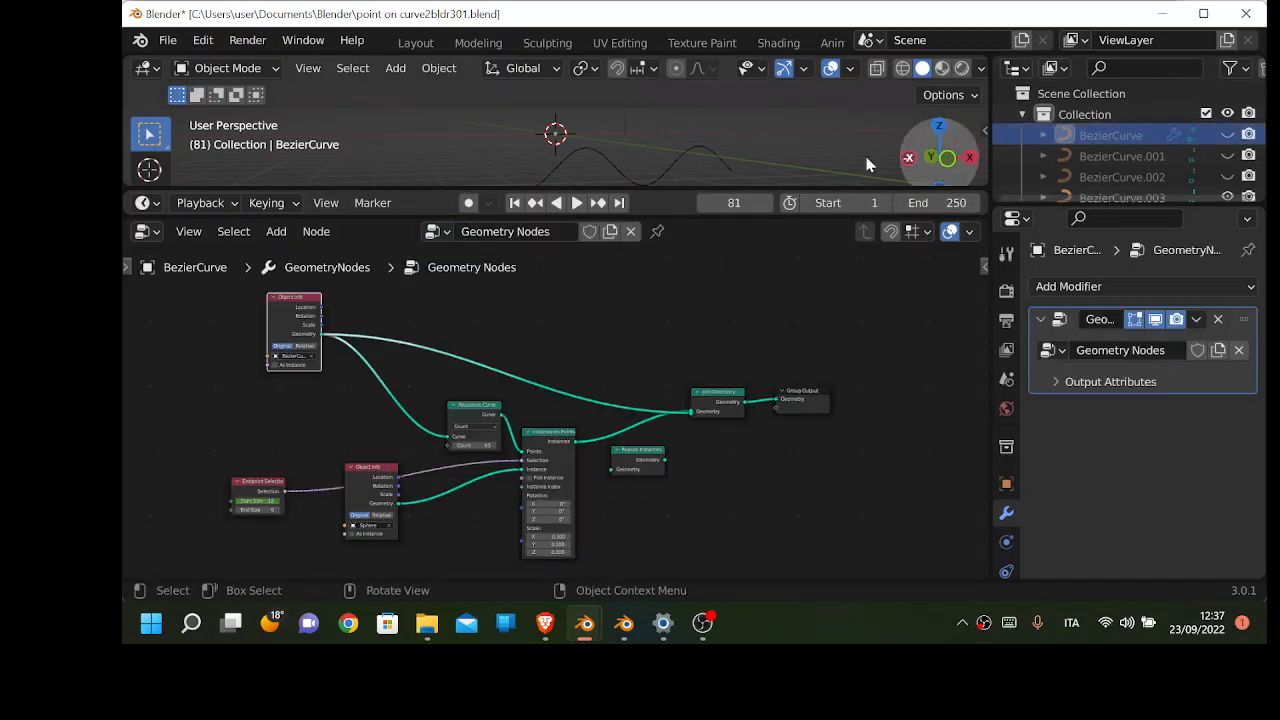
{"action": "scroll", "coordinate": [683, 328], "scroll_direction": "up", "scroll_amount": 1}
{"action": "key", "text": "space"}
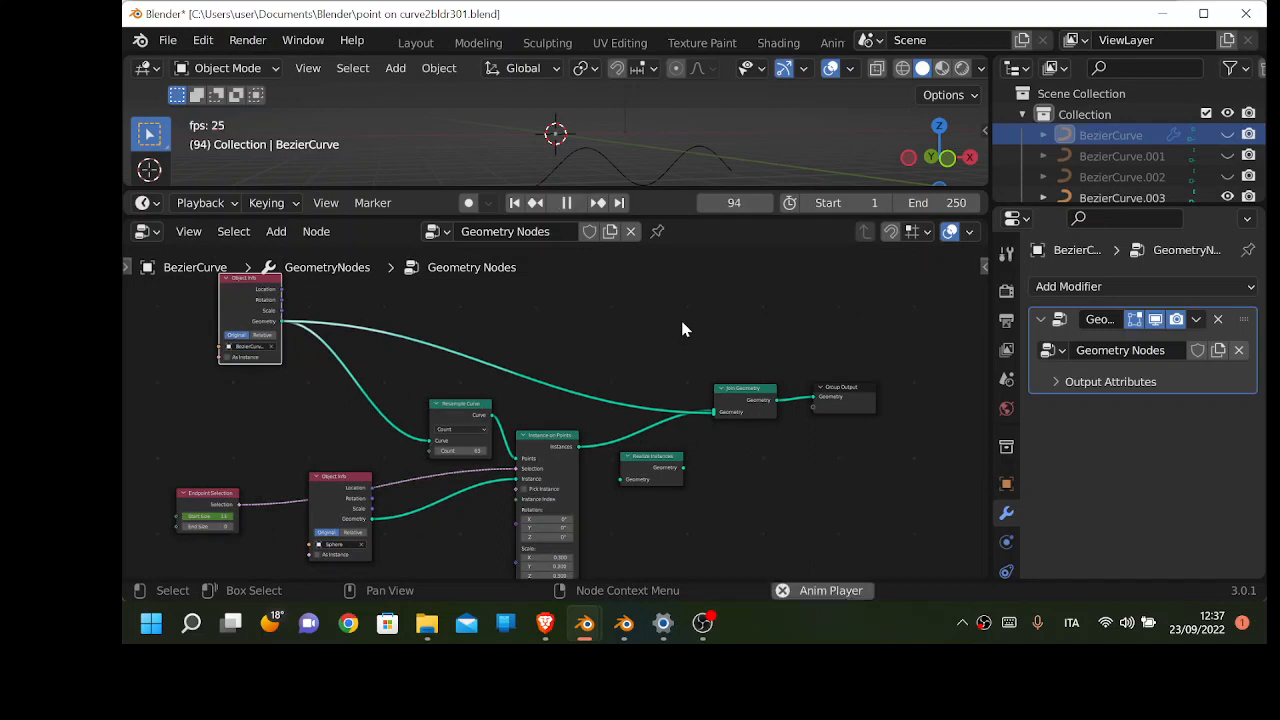
{"action": "key", "text": "space"}
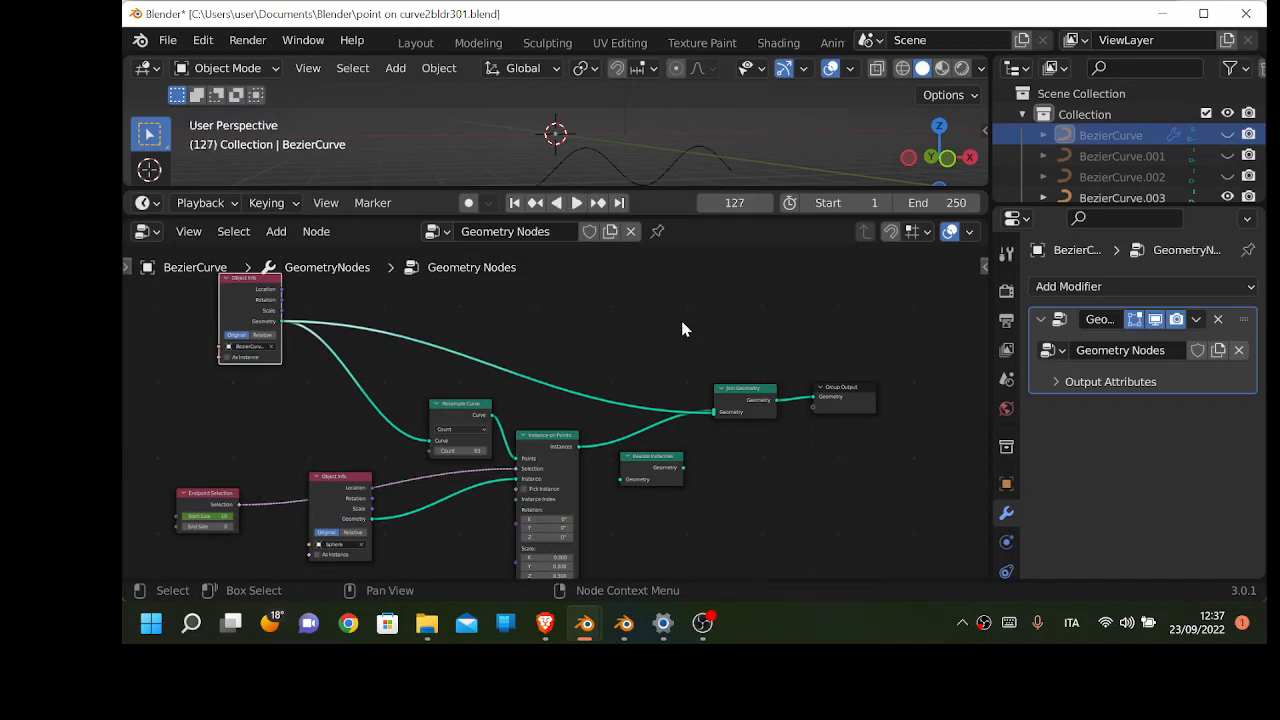
{"action": "left_click", "coordinate": [1227, 135]}
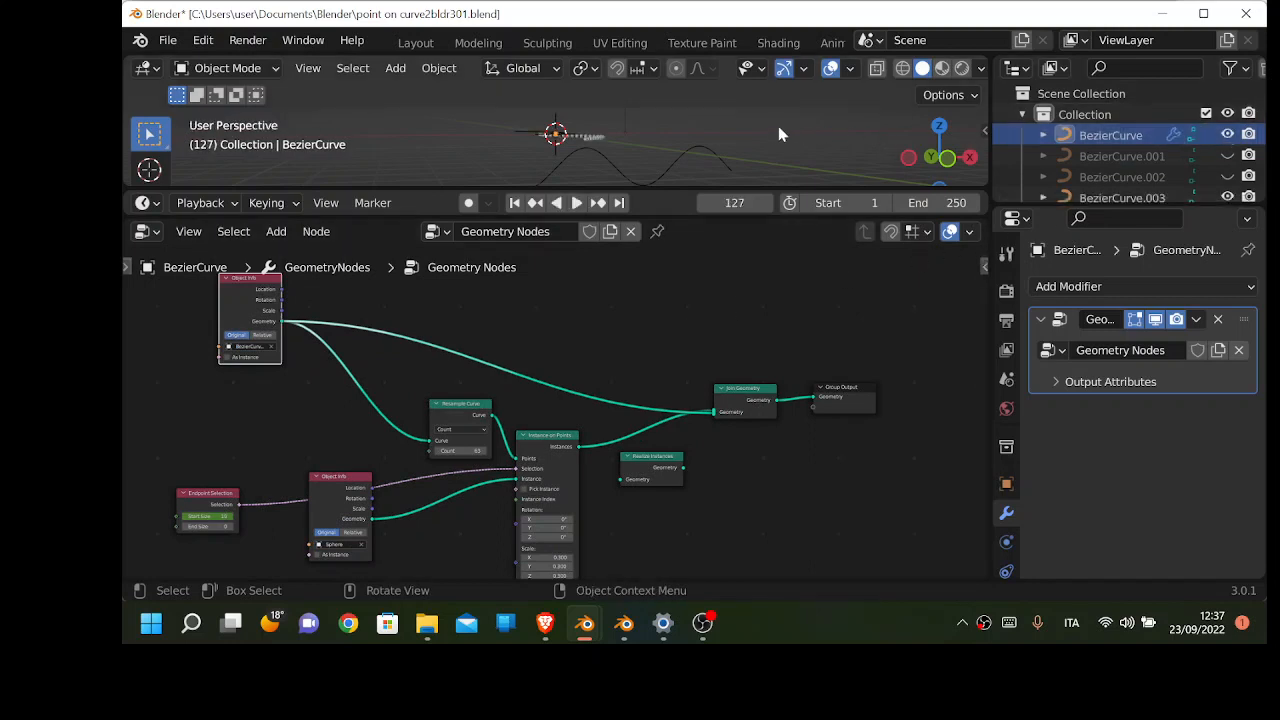
{"action": "key", "text": "space"}
{"action": "key", "text": "space"}
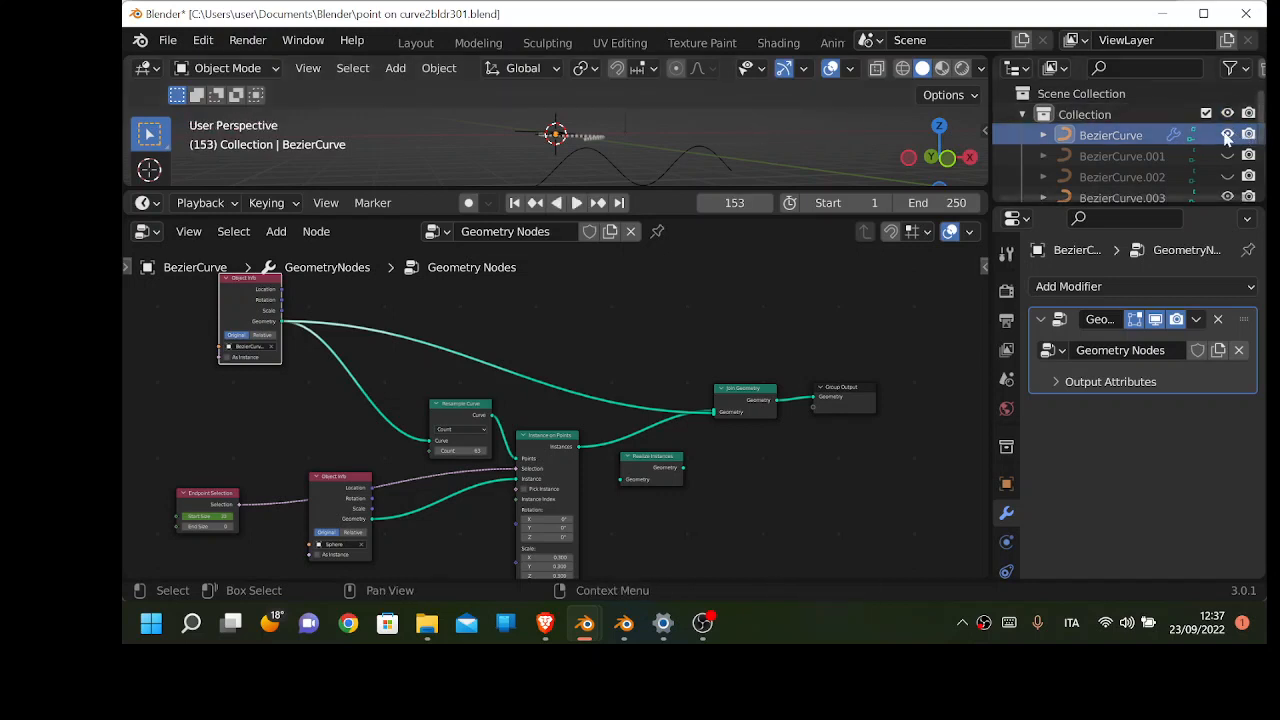
Hide the drawn sine curve BezierCurve.004 and select BezierCurve with its sphere instances in the viewport
{"action": "left_click", "coordinate": [702, 150]}
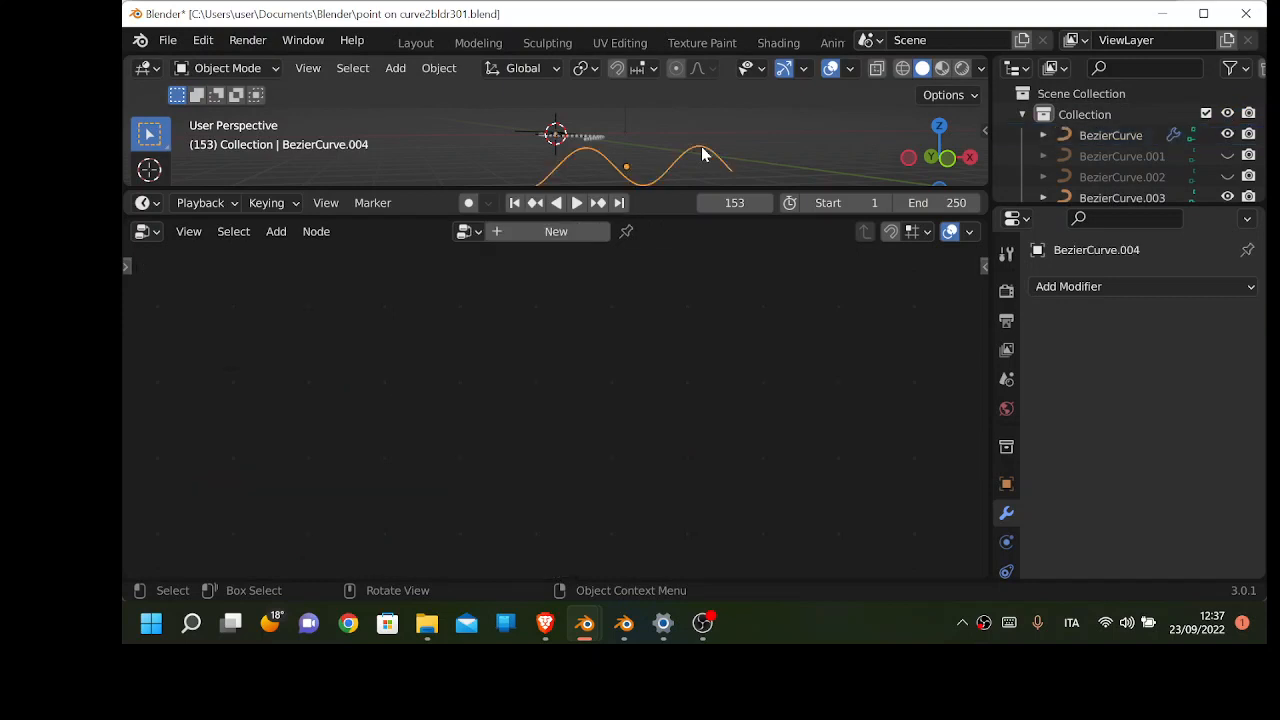
{"action": "scroll", "coordinate": [1182, 183], "scroll_direction": "down", "scroll_amount": 3}
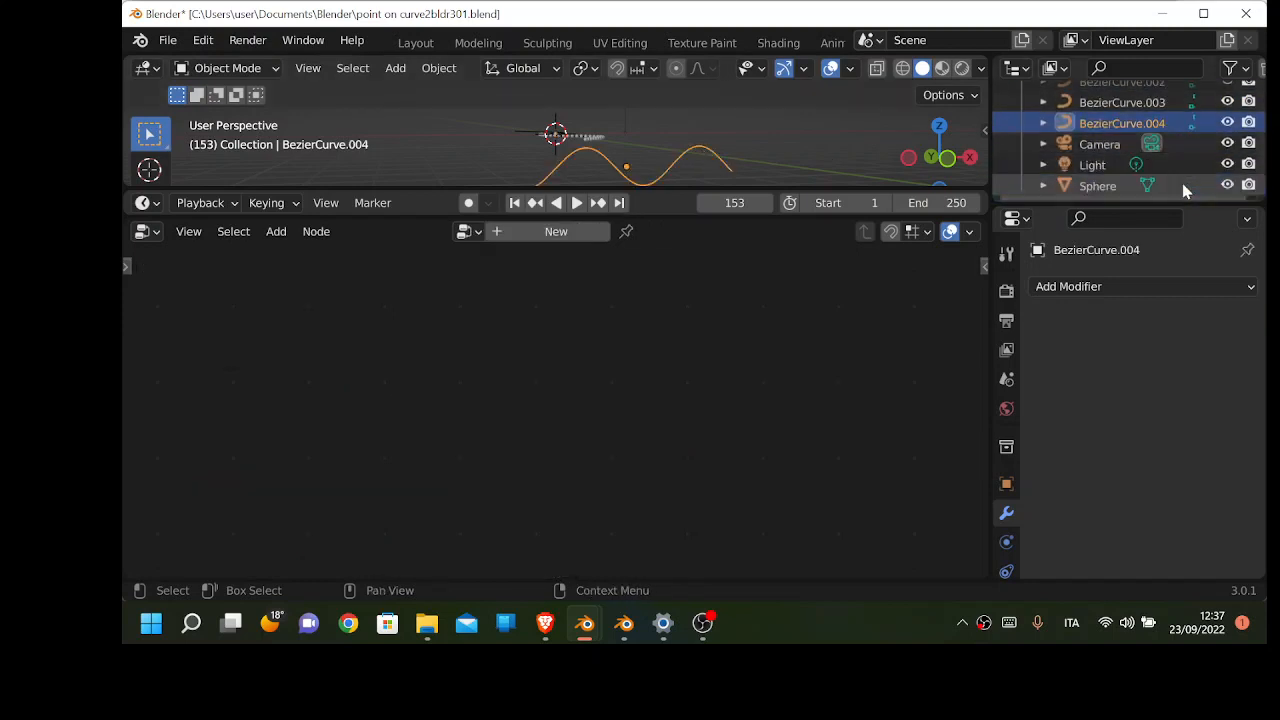
{"action": "left_click", "coordinate": [1227, 122]}
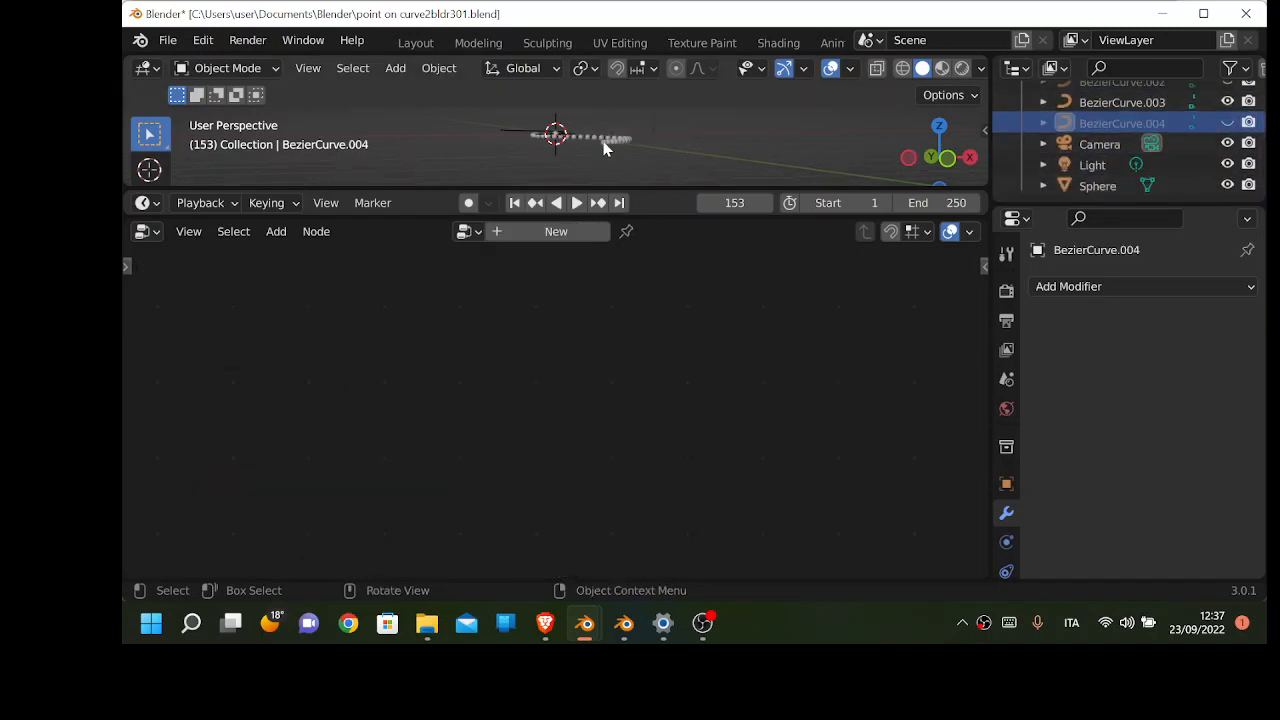
{"action": "middle_click_drag", "start_coordinate": [604, 148], "coordinate": [489, 191]}
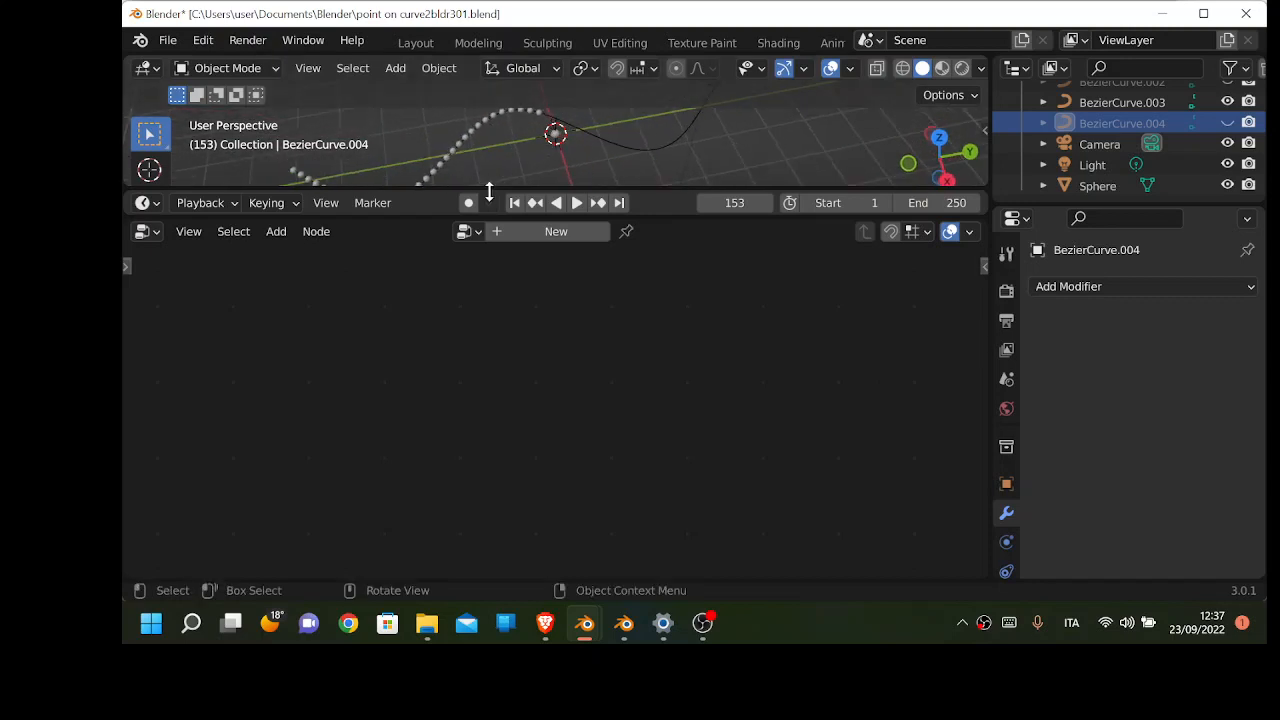
{"action": "left_click", "coordinate": [622, 150]}
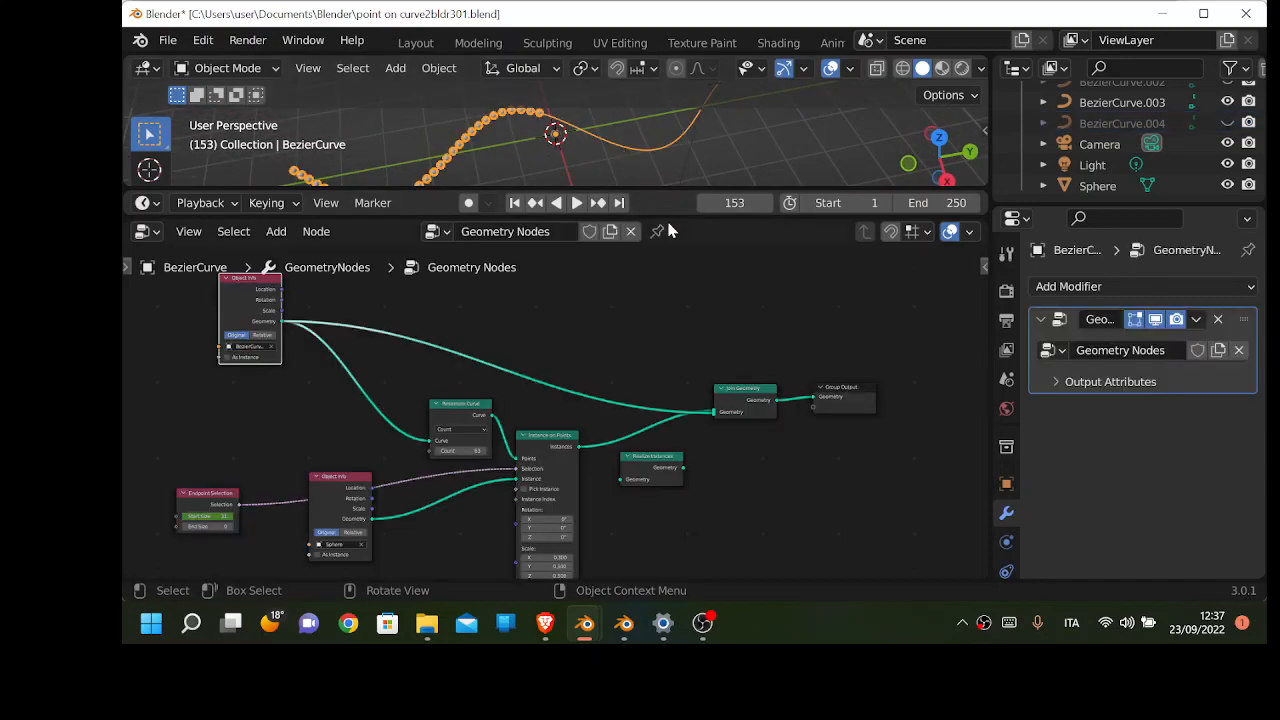
Enlarge the timeline to expose its frame ruler and make the 3D viewport slightly taller
{"action": "left_click_drag", "start_coordinate": [663, 190], "coordinate": [657, 215]}
{"action": "left_click_drag", "start_coordinate": [653, 298], "coordinate": [654, 300]}
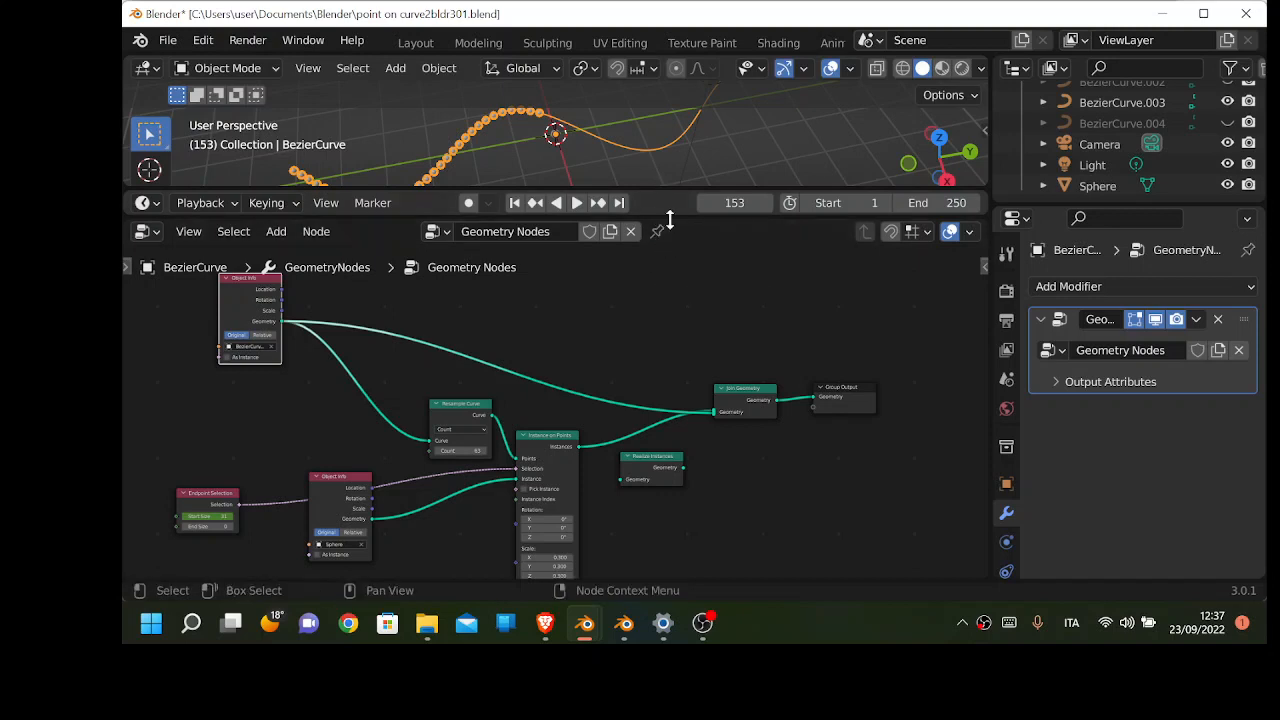
{"action": "left_click_drag", "start_coordinate": [669, 218], "coordinate": [667, 266]}
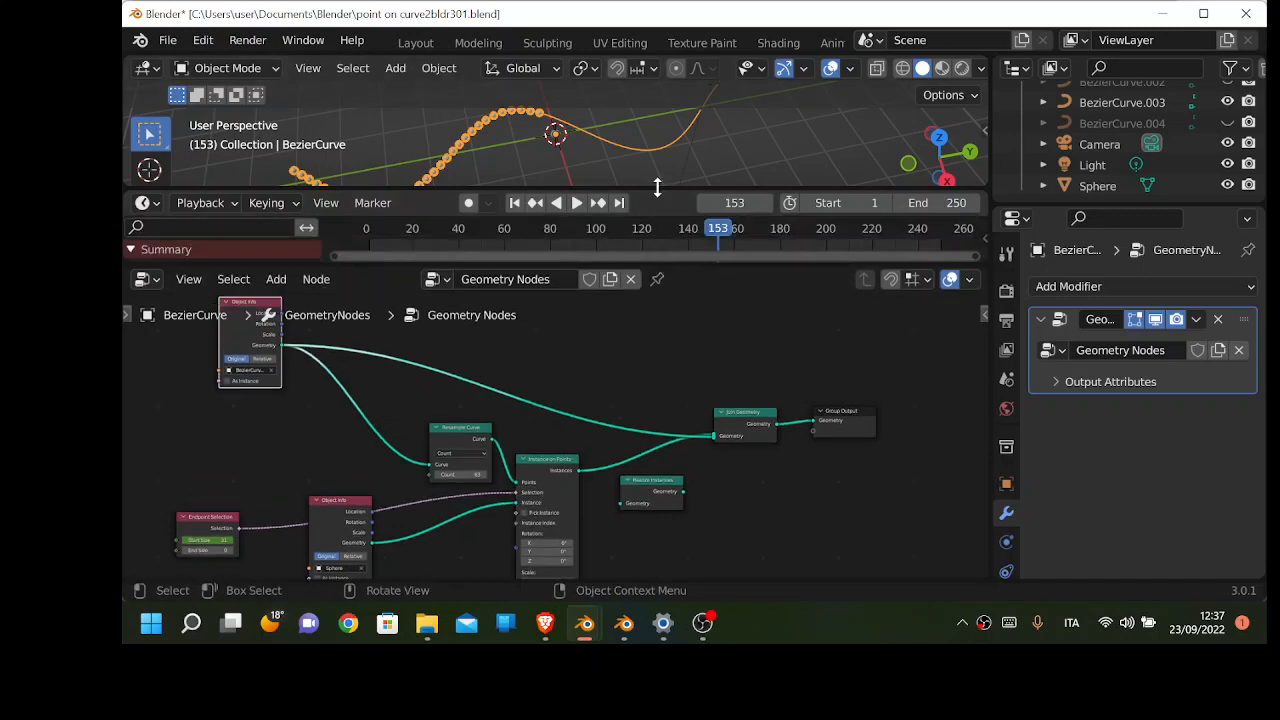
{"action": "mouse_move", "coordinate": [656, 190]}
{"action": "left_mouse_down"}
{"action": "mouse_move", "coordinate": [652, 216]}
{"action": "mouse_move", "coordinate": [652, 196]}
{"action": "left_mouse_up"}
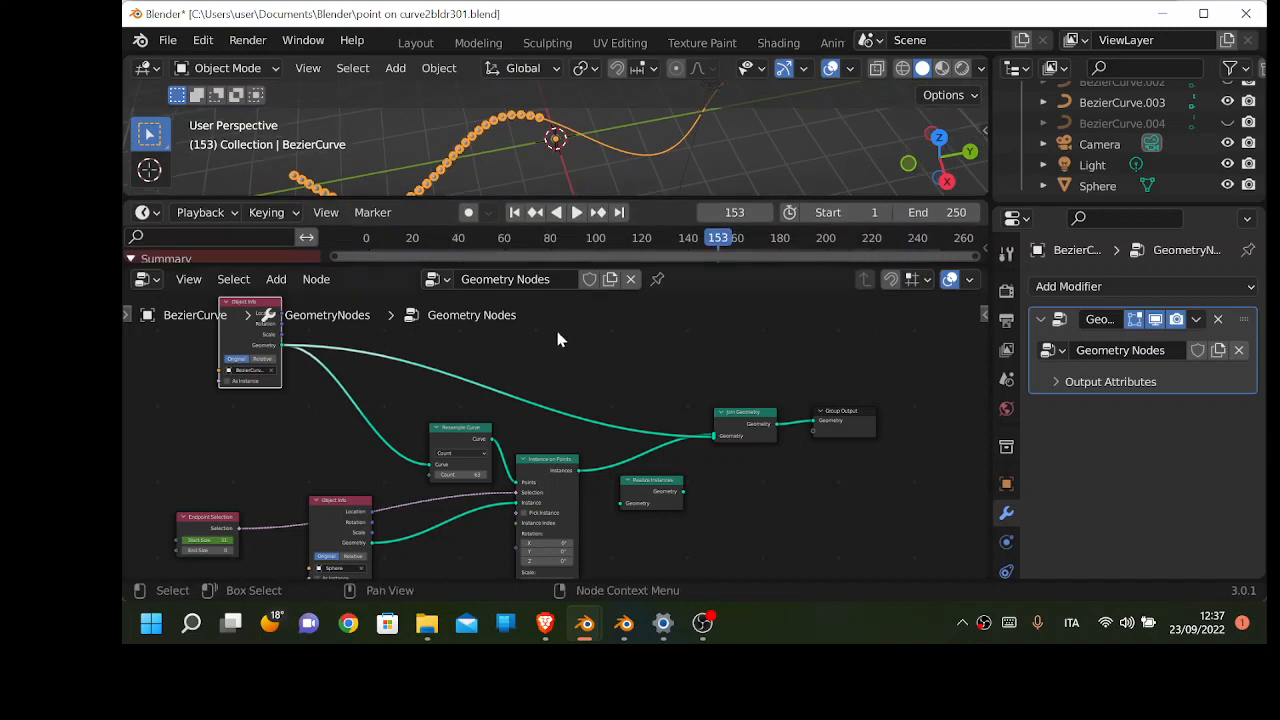
Set the Resample Curve node's count to 24 and shift the Instance on Points node slightly up
{"action": "scroll", "coordinate": [269, 364], "scroll_direction": "up", "scroll_amount": 2}
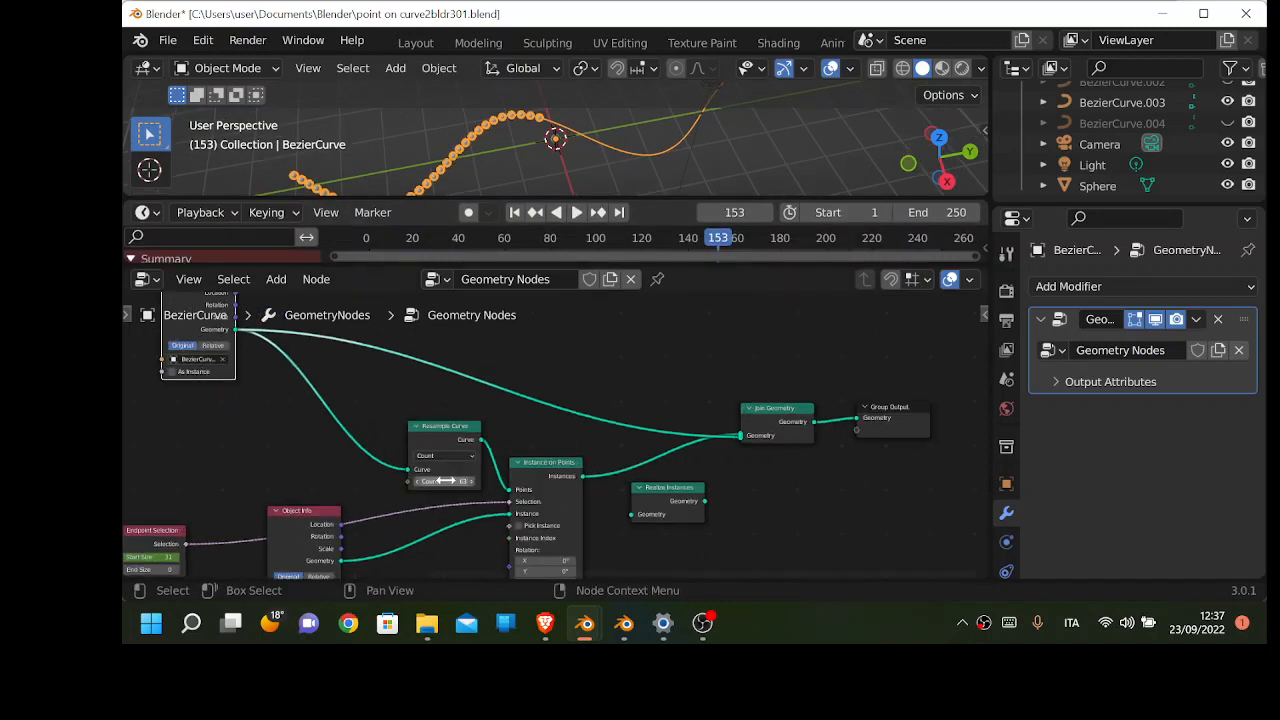
{"action": "mouse_move", "coordinate": [445, 481]}
{"action": "left_mouse_down"}
{"action": "mouse_move", "coordinate": [400, 481]}
{"action": "mouse_move", "coordinate": [460, 481]}
{"action": "left_mouse_up"}
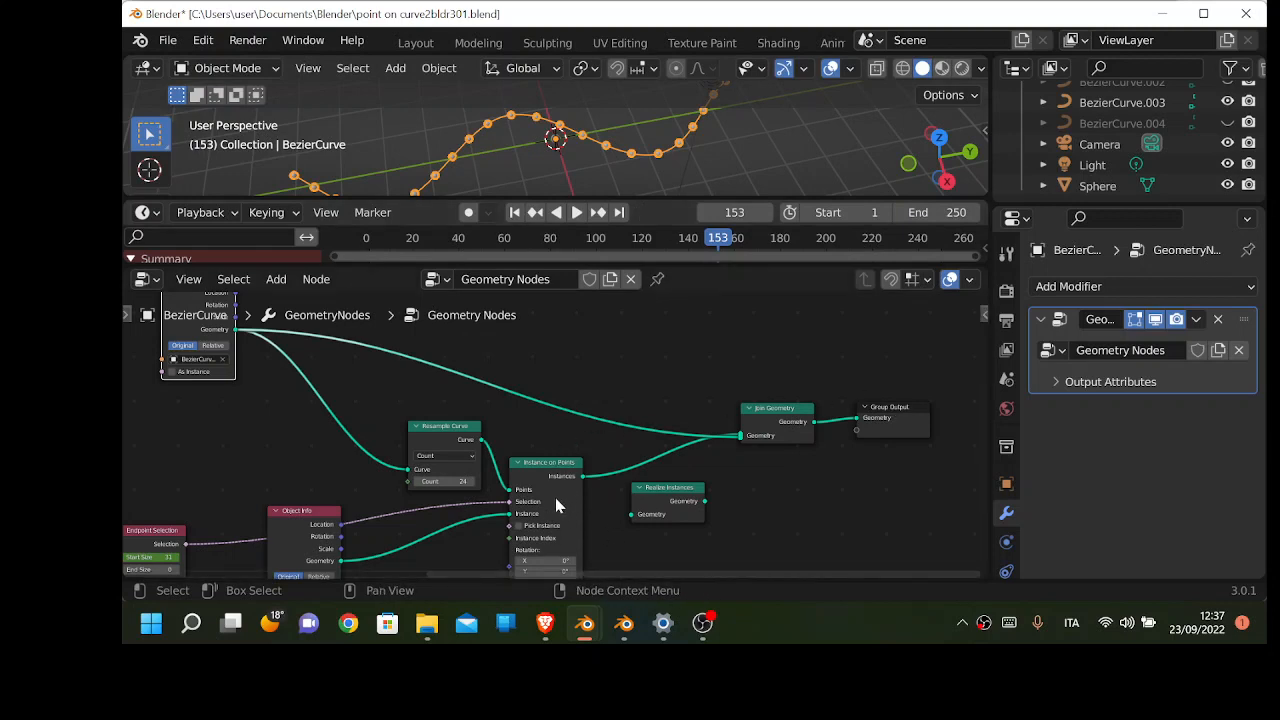
{"action": "left_click_drag", "start_coordinate": [549, 465], "coordinate": [555, 455]}
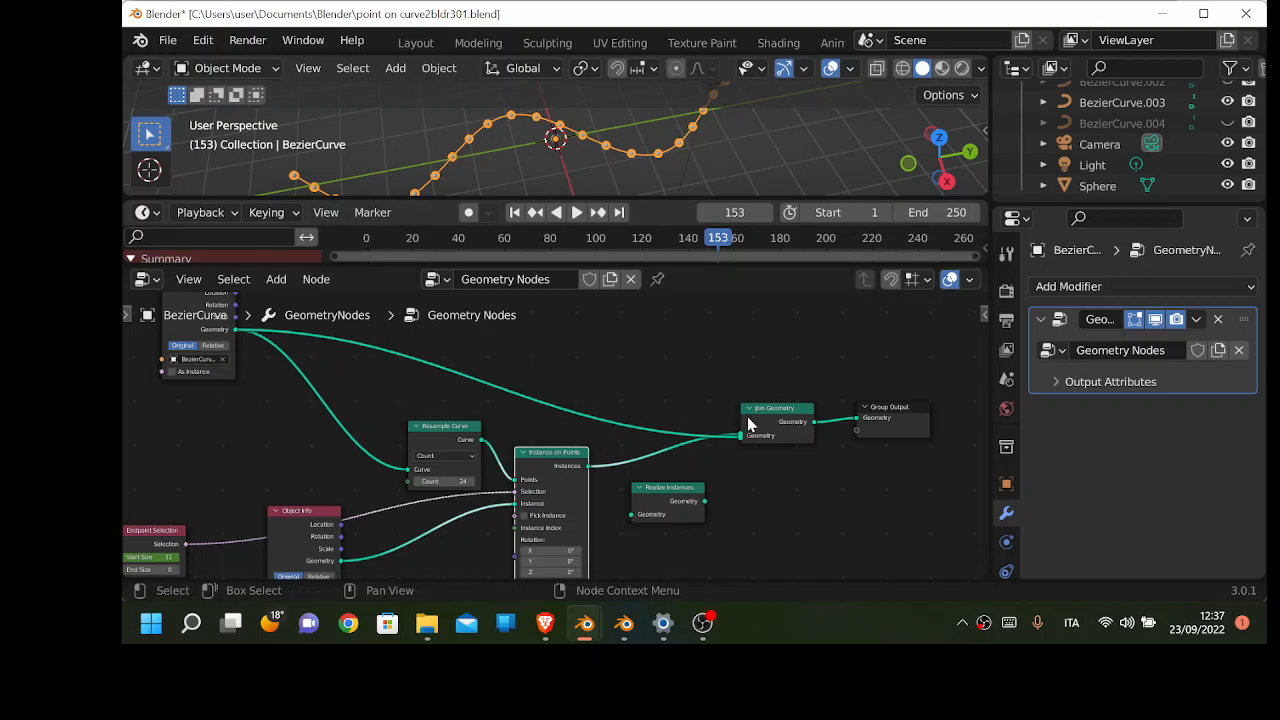
Unlink the curve's Object Info geometry from Join Geometry and place the Endpoint Selection node above the Sphere's Object Info node
{"action": "left_click_drag", "start_coordinate": [740, 436], "coordinate": [650, 445]}
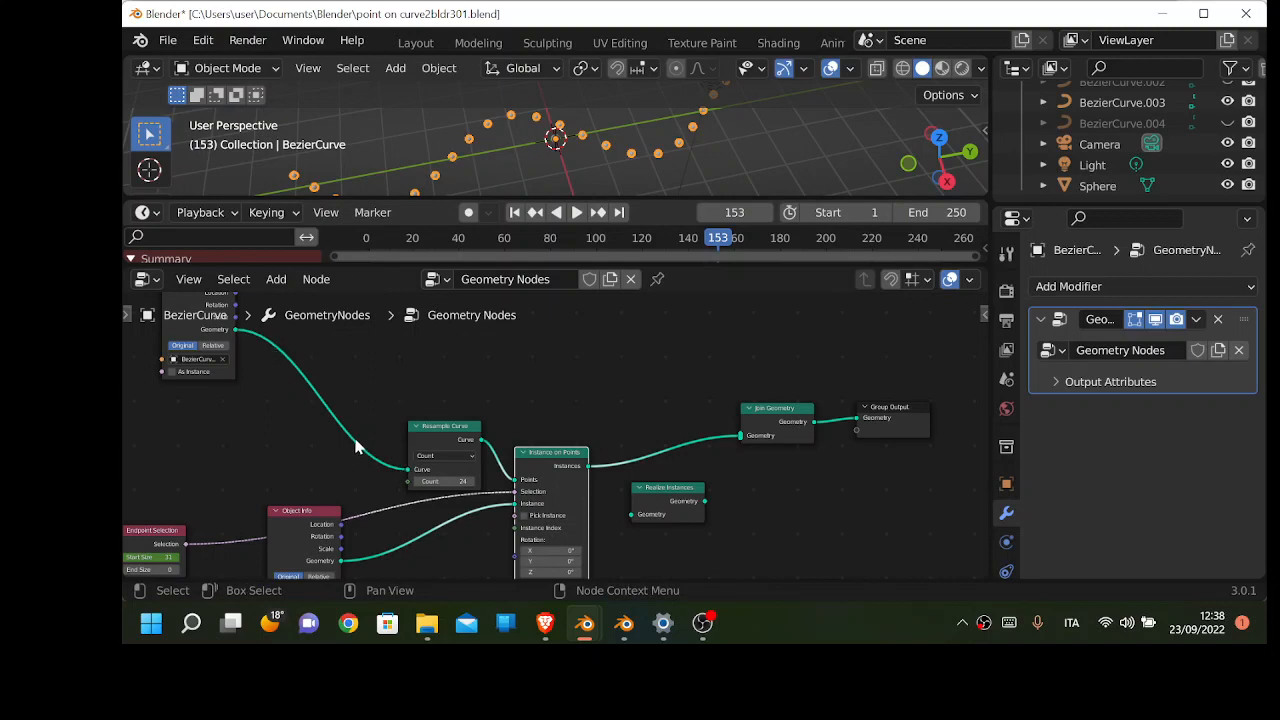
{"action": "middle_click_drag", "start_coordinate": [390, 406], "coordinate": [386, 426]}
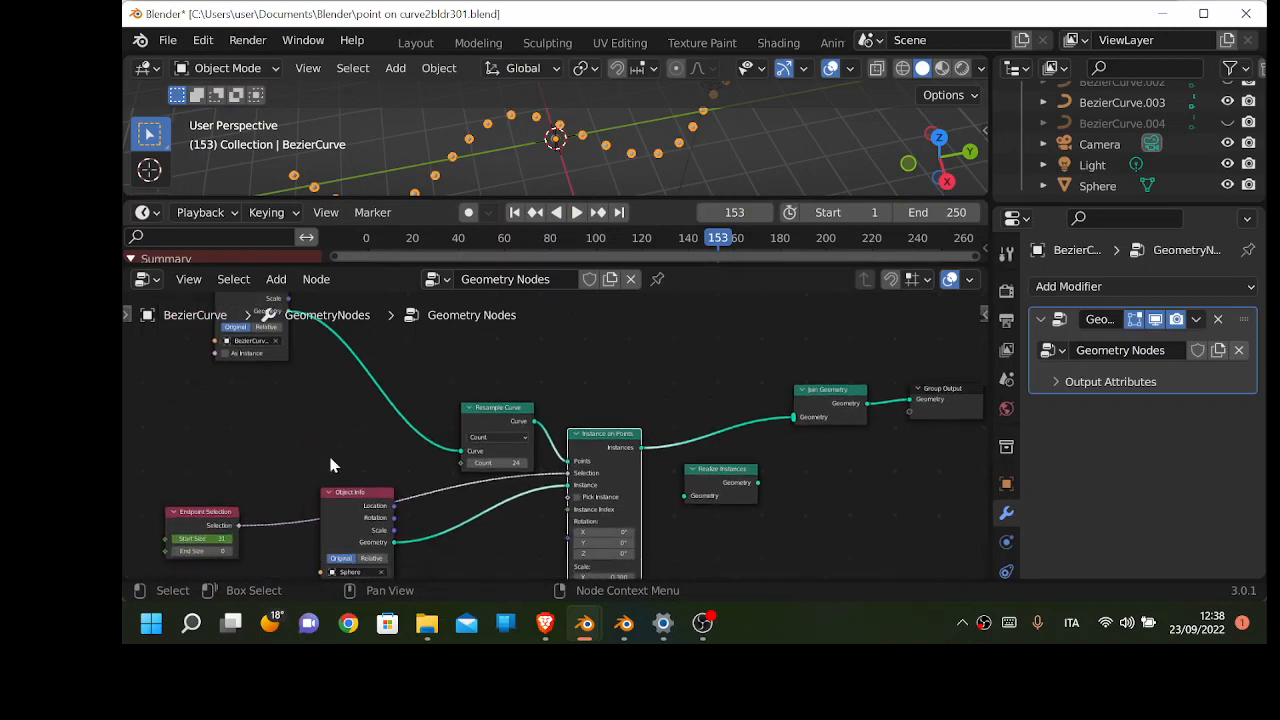
{"action": "middle_click_drag", "start_coordinate": [333, 465], "coordinate": [327, 429]}
{"action": "left_click_drag", "start_coordinate": [205, 476], "coordinate": [240, 411]}
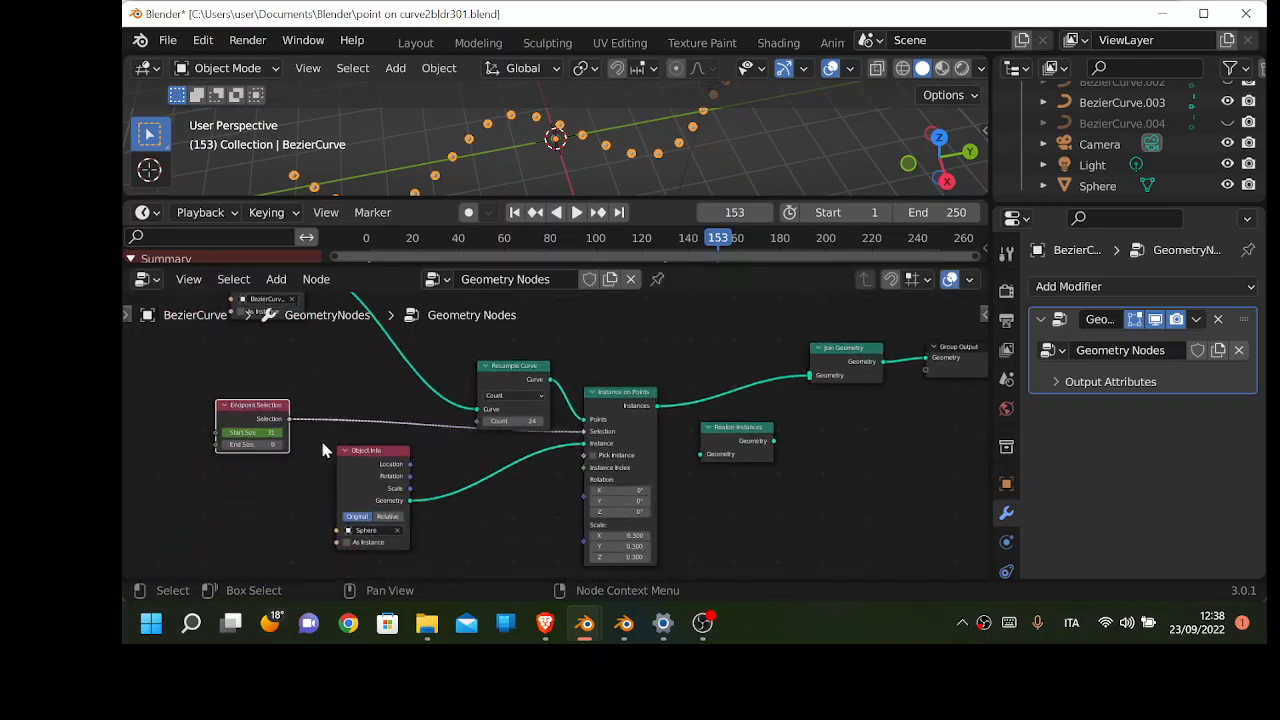
{"action": "left_click_drag", "start_coordinate": [365, 455], "coordinate": [358, 519]}
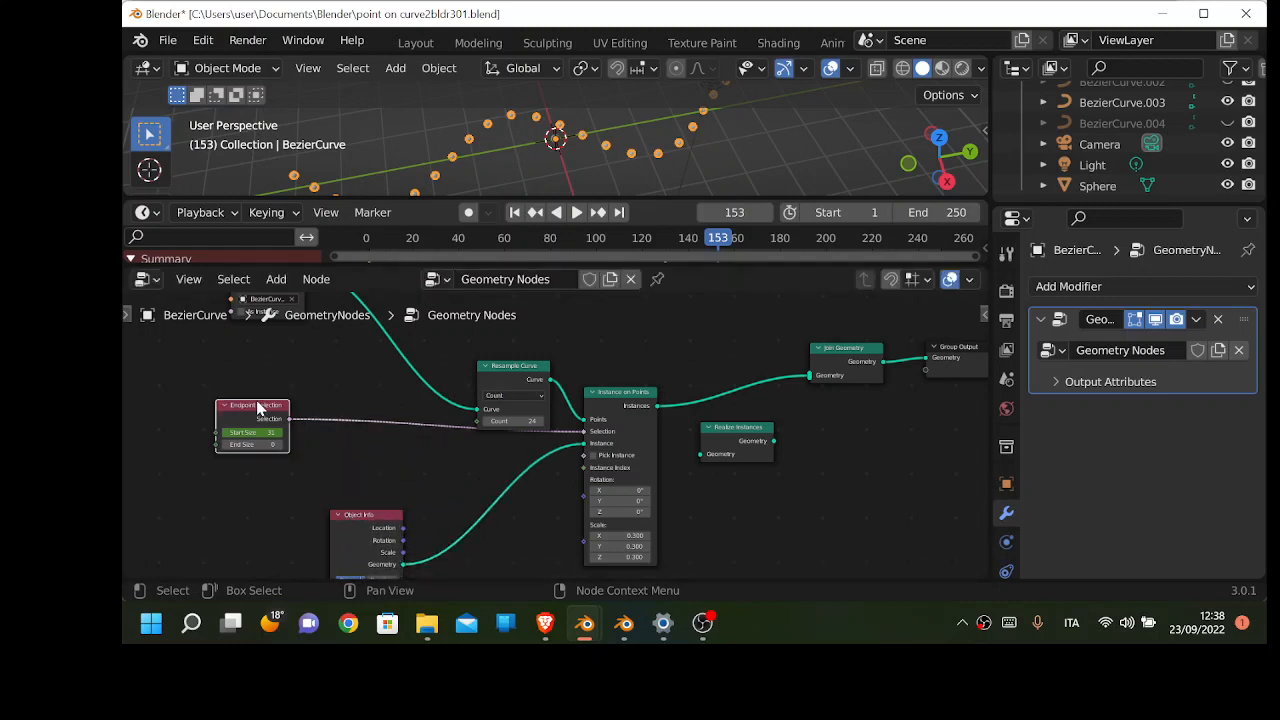
{"action": "left_click_drag", "start_coordinate": [257, 406], "coordinate": [308, 433]}
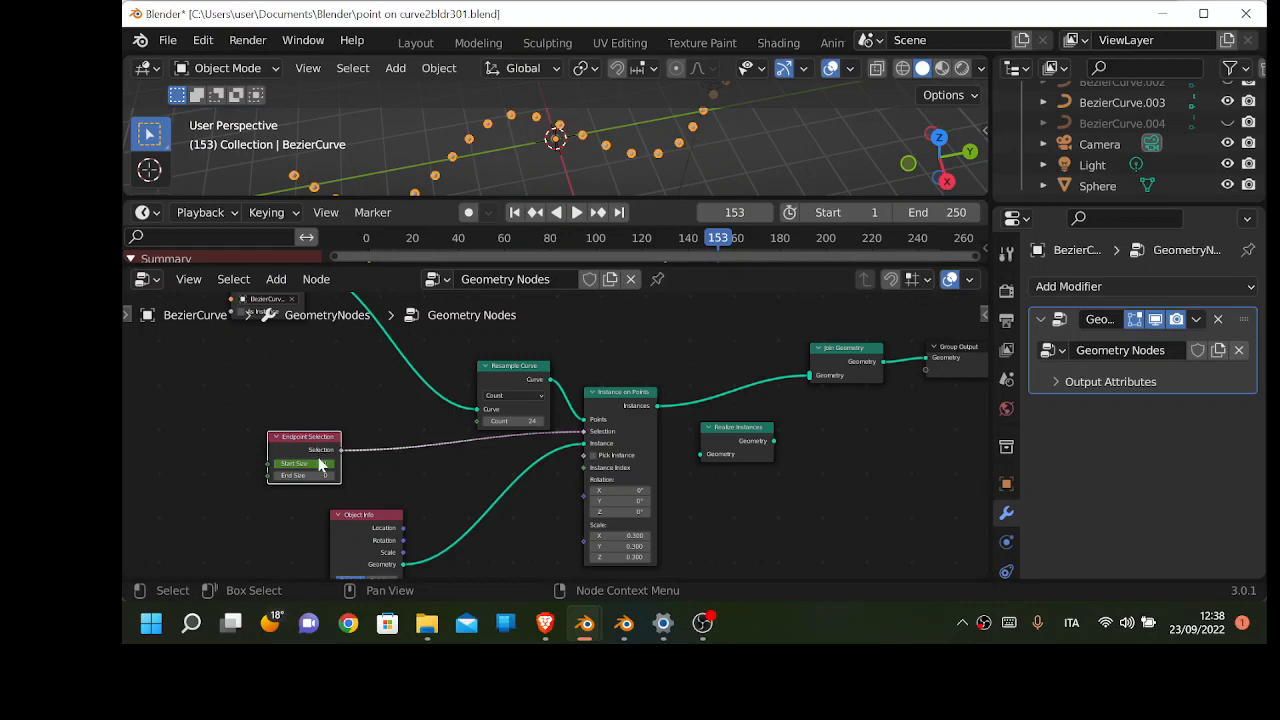
Set the Endpoint Selection node's Start Size to 26, and zoom out and enlarge the timeline to expose its keyframes
{"action": "mouse_move", "coordinate": [318, 462]}
{"action": "left_mouse_down"}
{"action": "mouse_move", "coordinate": [289, 462]}
{"action": "mouse_move", "coordinate": [303, 463]}
{"action": "left_mouse_up"}
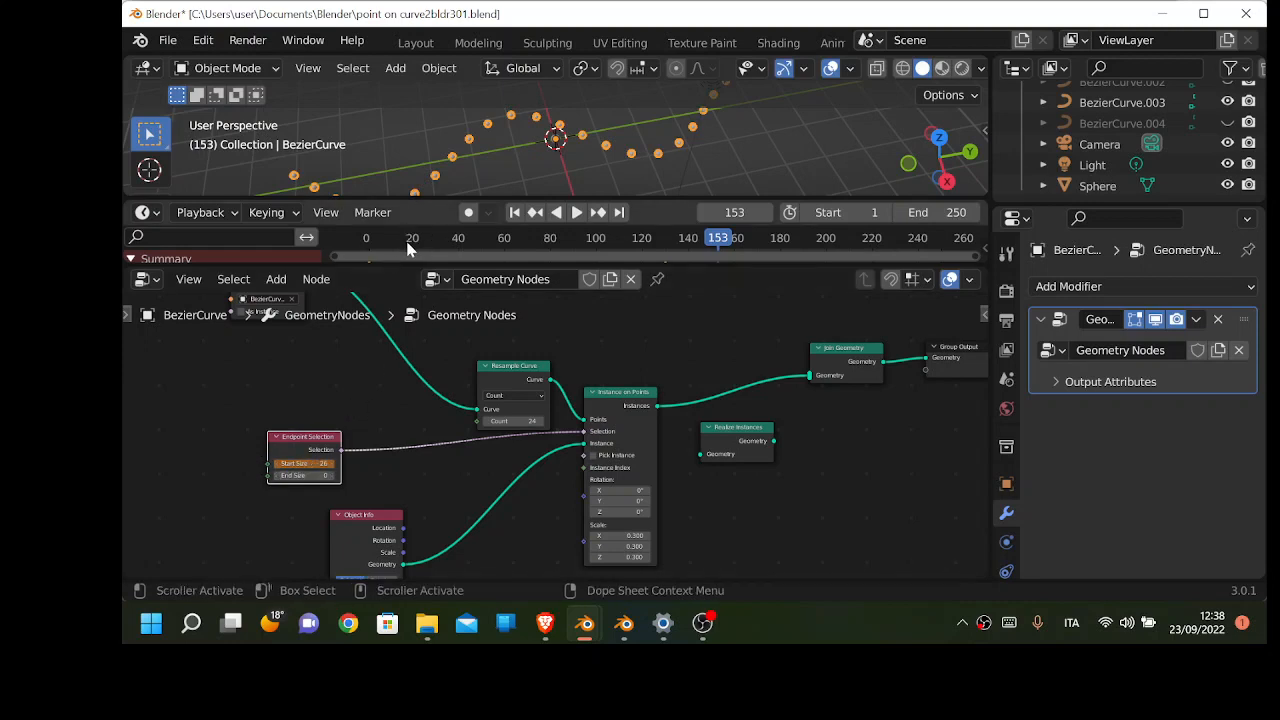
{"action": "scroll", "coordinate": [410, 243], "scroll_direction": "down", "scroll_amount": 3}
{"action": "left_click_drag", "start_coordinate": [430, 258], "coordinate": [429, 304]}
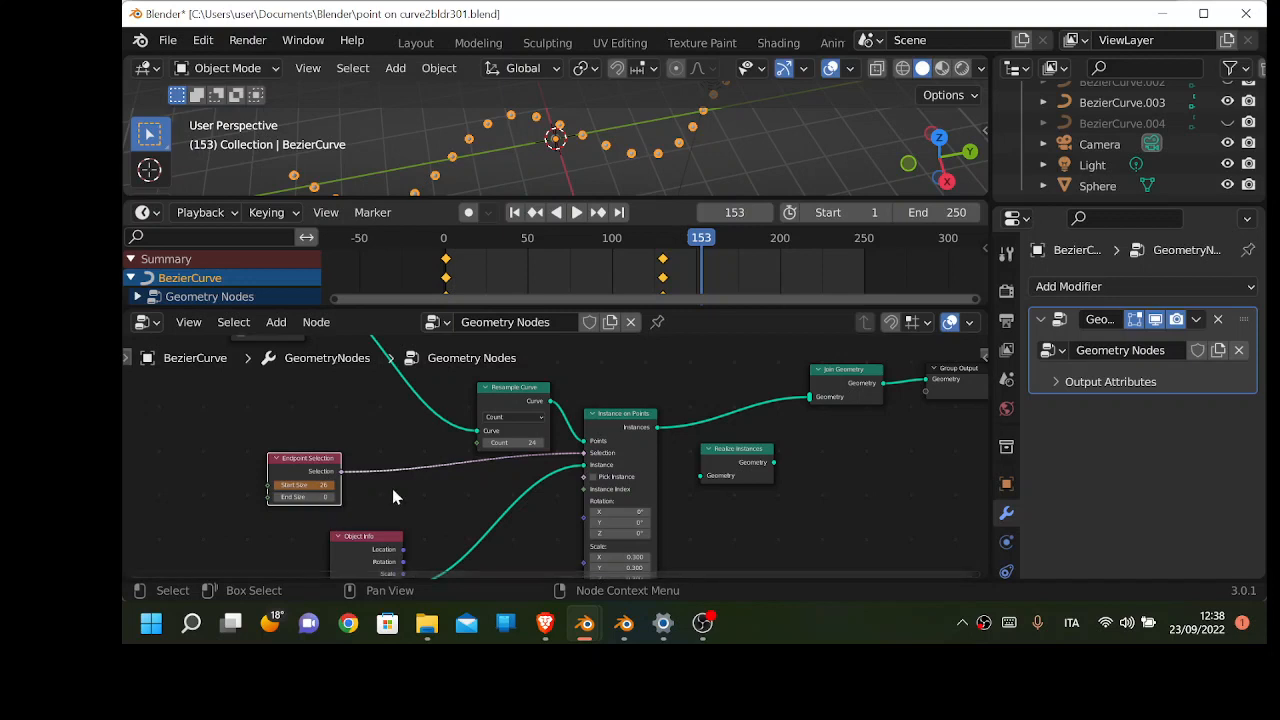
{"action": "middle_click_drag", "start_coordinate": [395, 506], "coordinate": [394, 454]}
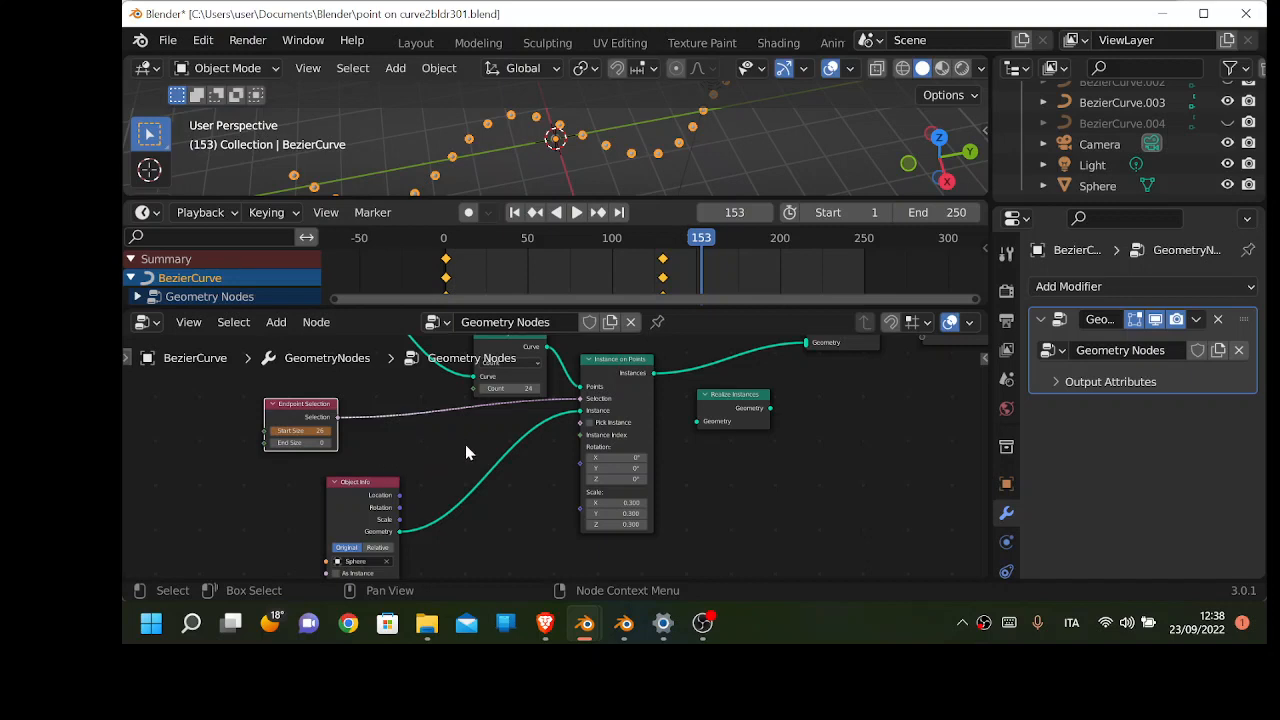
Select the Object Info node that references the Sphere and examine its settings and its link to Instance on Points
{"action": "left_click", "coordinate": [360, 496]}
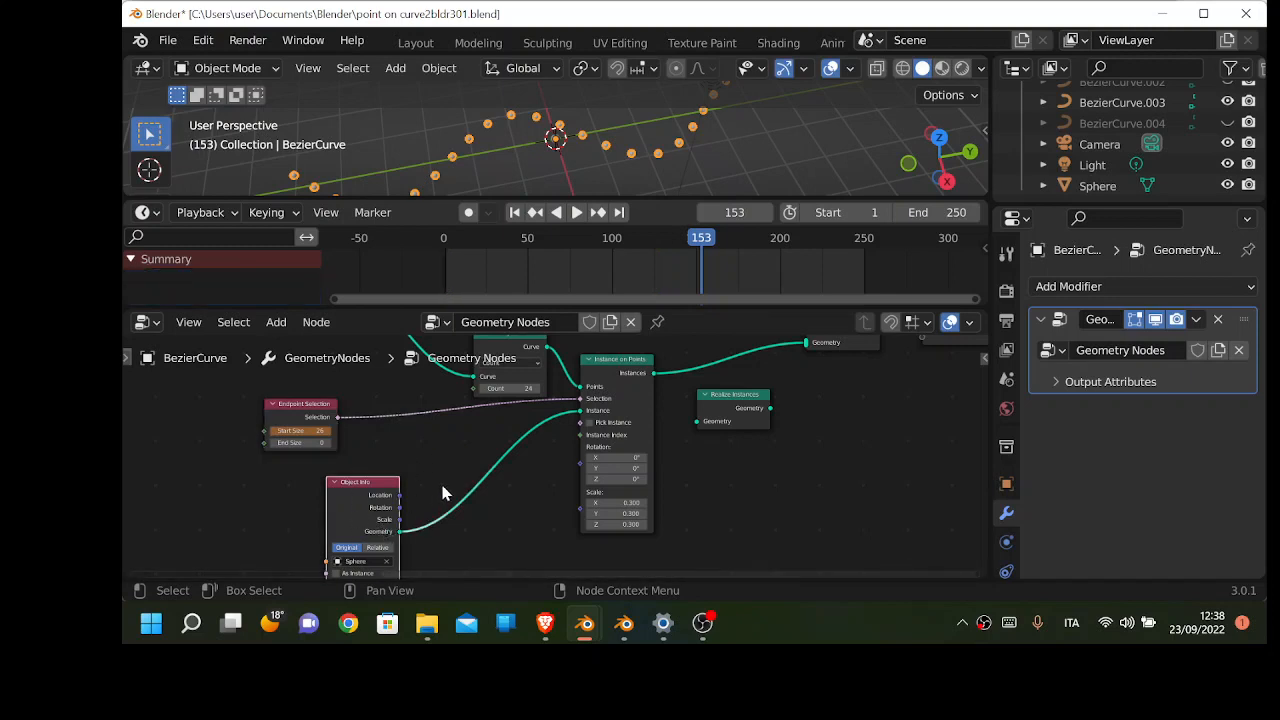
{"action": "middle_click_drag", "start_coordinate": [443, 484], "coordinate": [451, 443]}
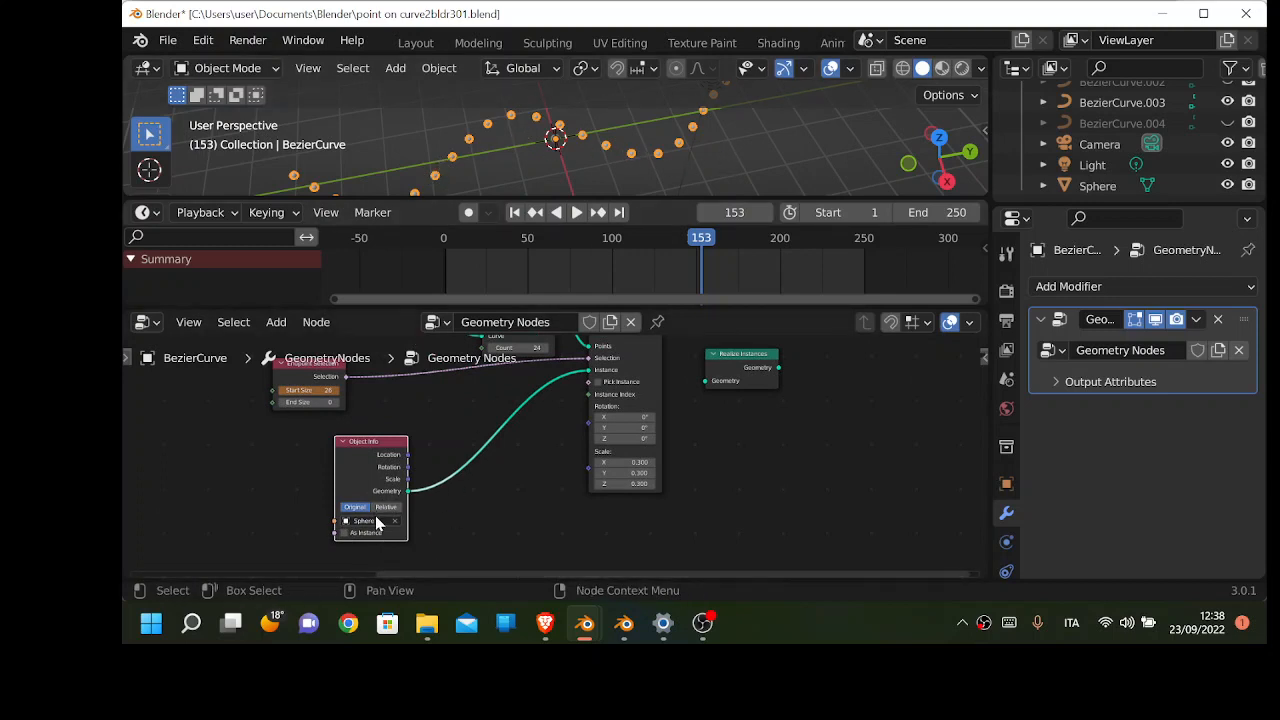
{"action": "left_click", "coordinate": [268, 464]}
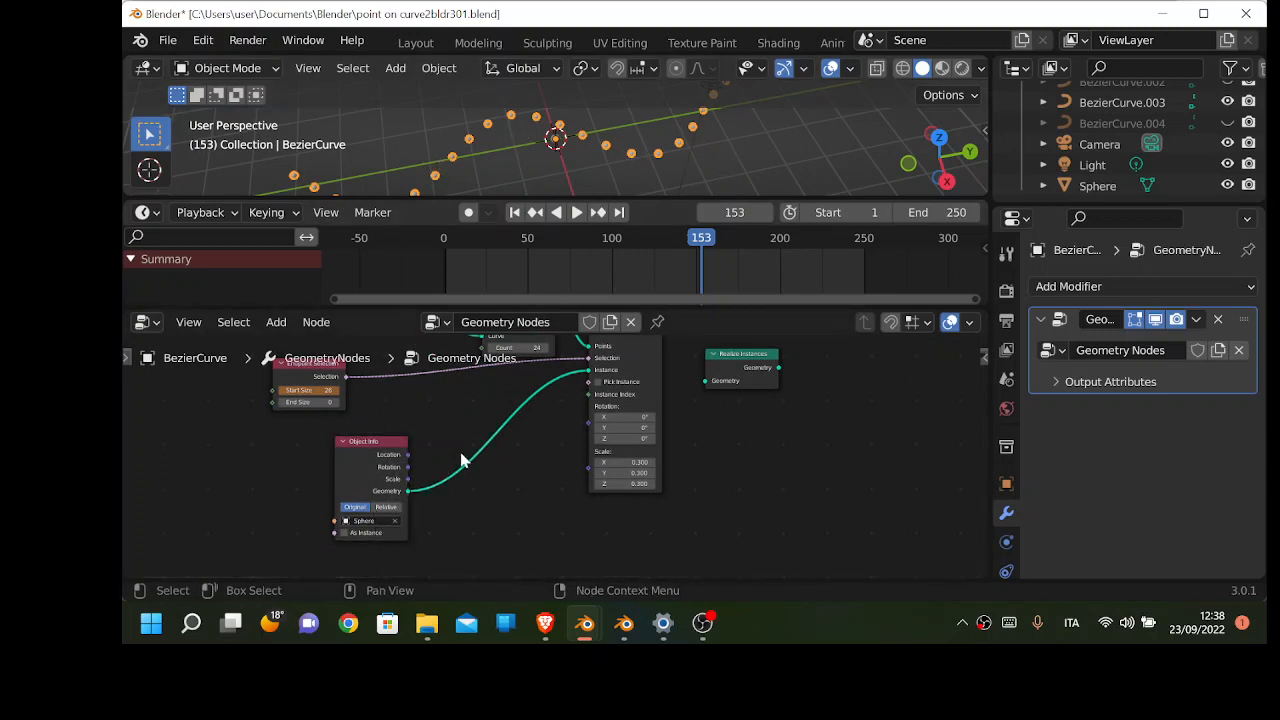
{"action": "left_click", "coordinate": [372, 446]}
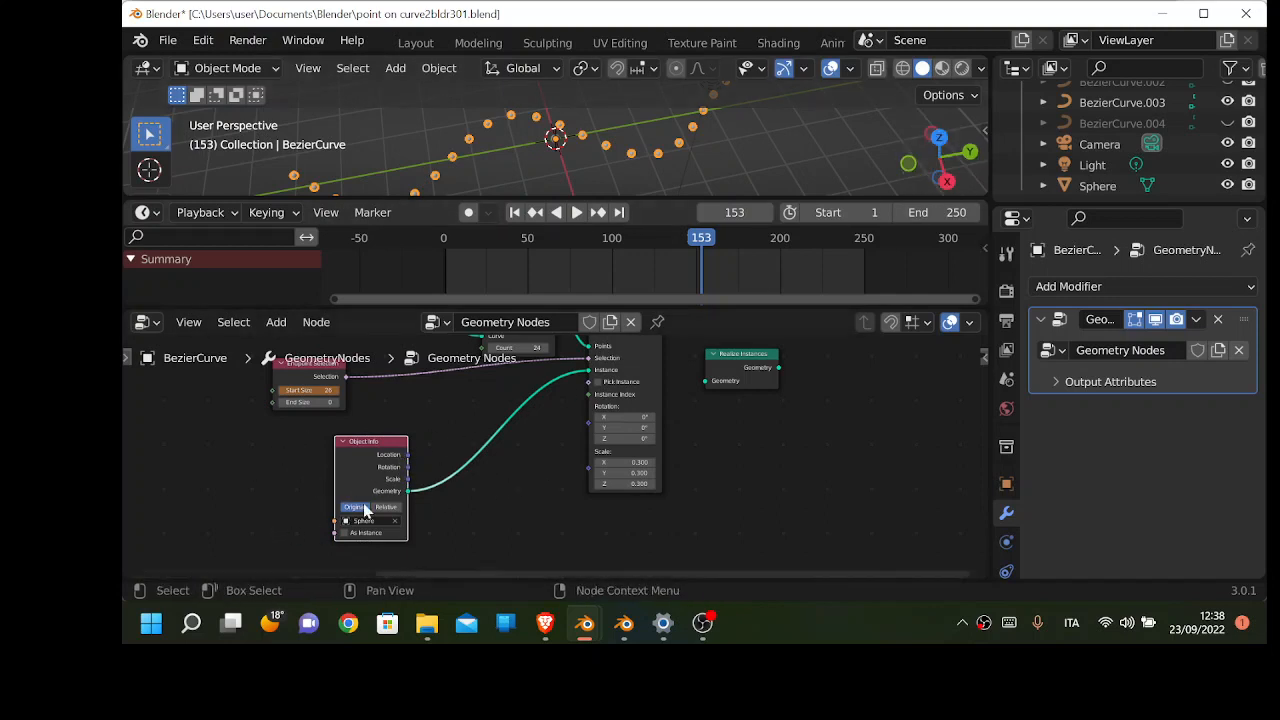
Insert Realize Instances between Instance on Points and Join Geometry, and link the curve's Object Info geometry into Join Geometry
{"action": "middle_click_drag", "start_coordinate": [552, 483], "coordinate": [486, 606]}
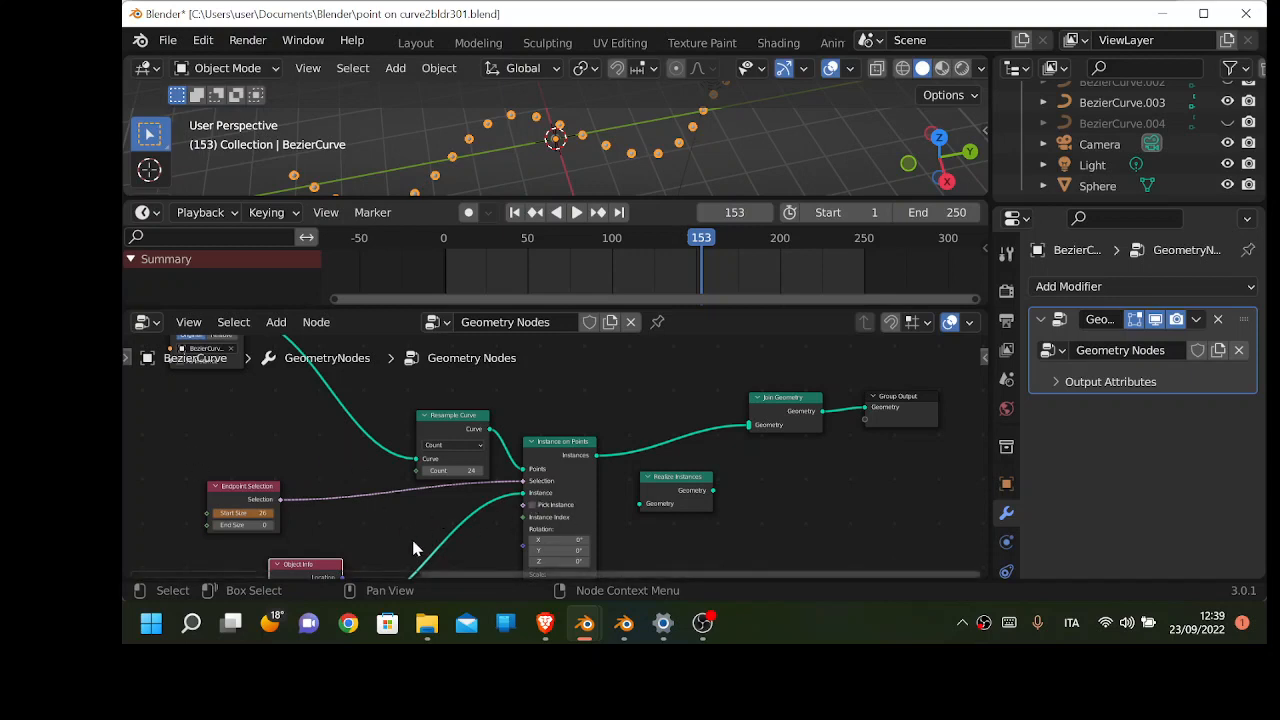
{"action": "middle_click_drag", "start_coordinate": [415, 548], "coordinate": [358, 537]}
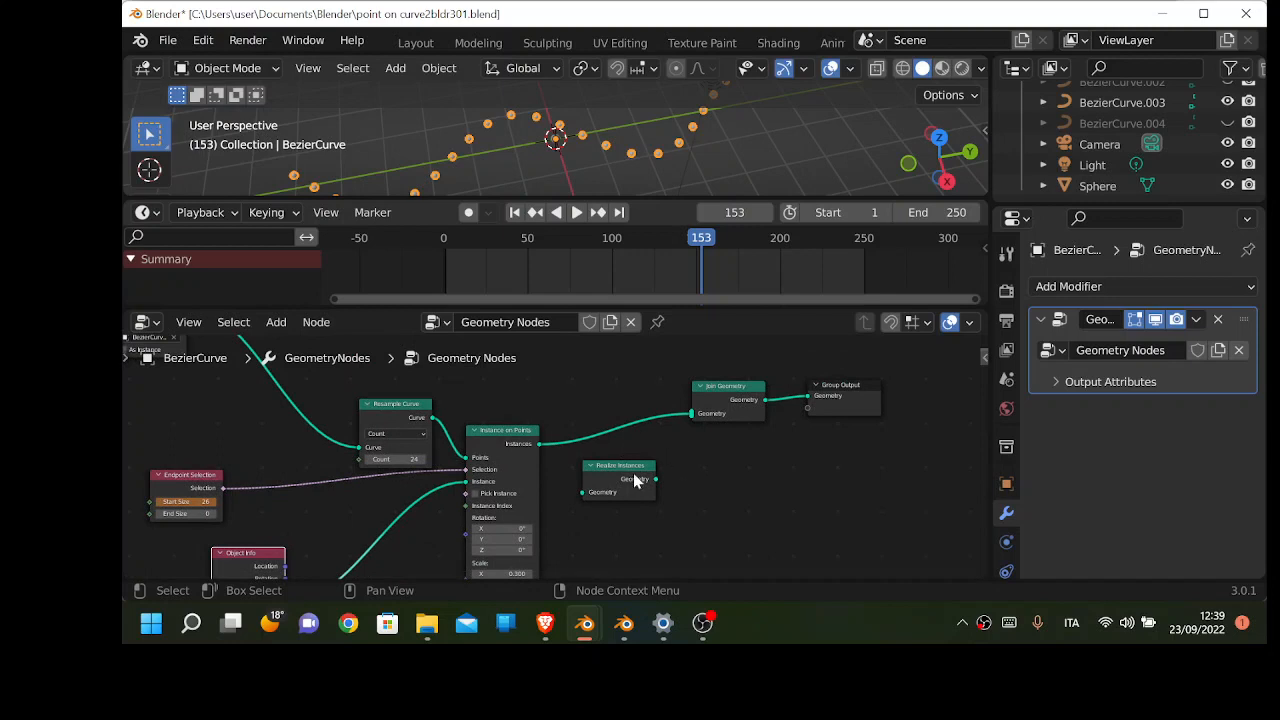
{"action": "left_click_drag", "start_coordinate": [633, 473], "coordinate": [637, 446]}
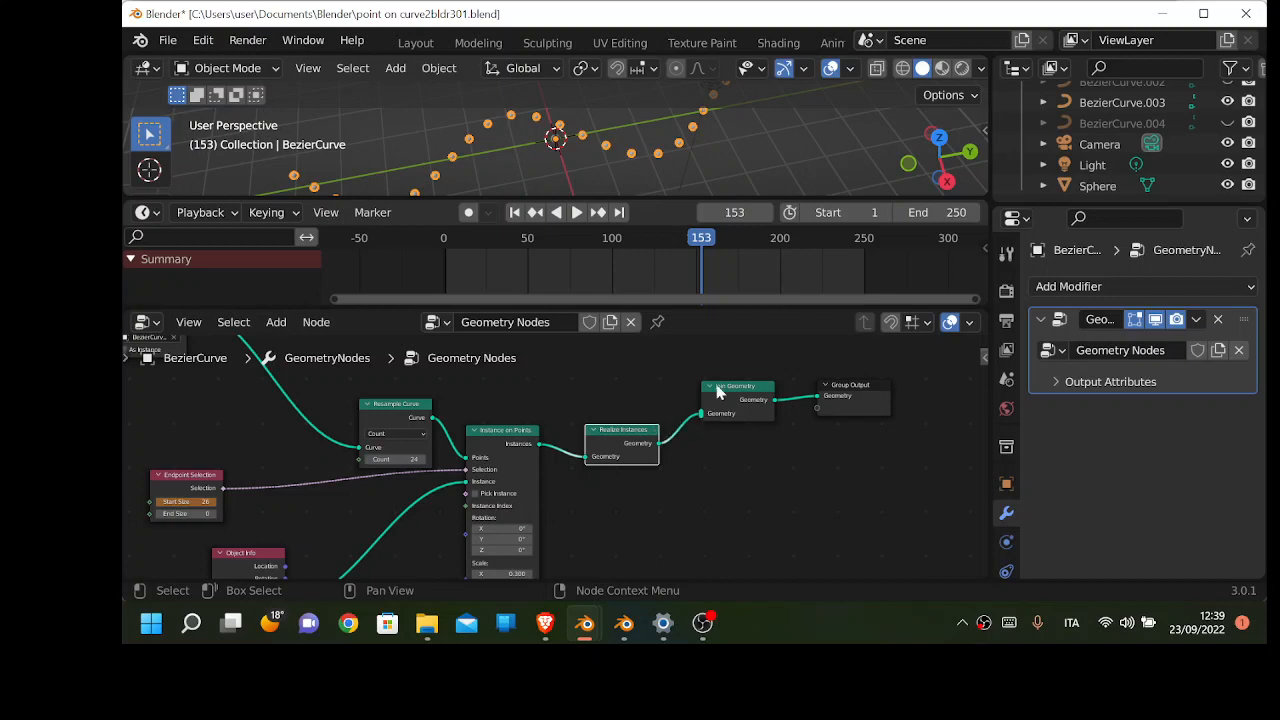
{"action": "middle_click_drag", "start_coordinate": [591, 385], "coordinate": [595, 459]}
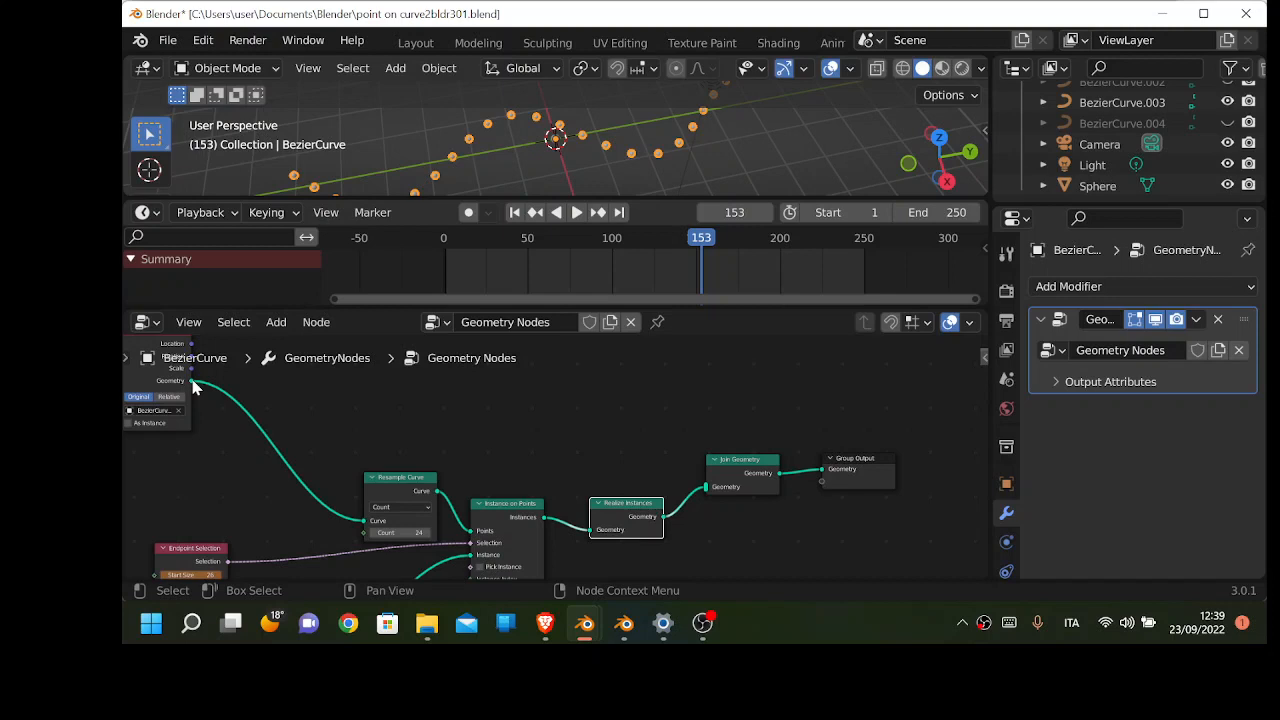
{"action": "left_click_drag", "start_coordinate": [192, 381], "coordinate": [706, 487]}
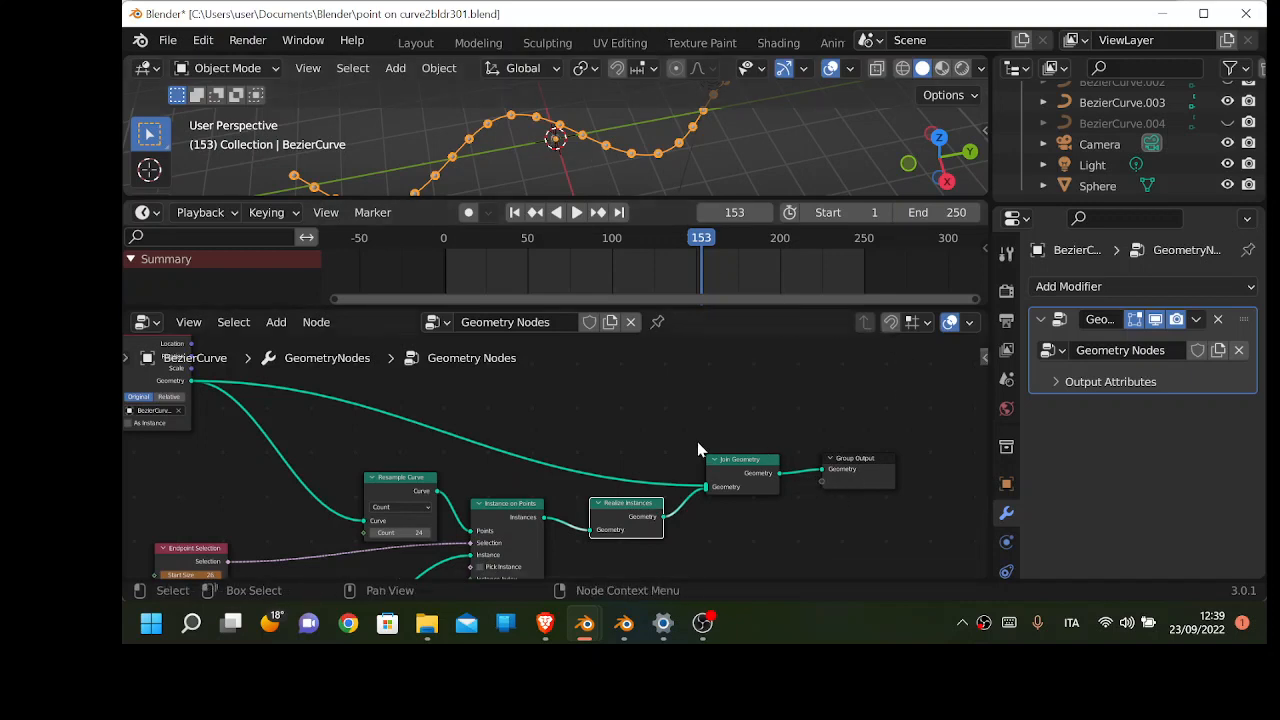
Scrub the animation from frame 0 to frame 167, examining the animated Start Size and the spheres along the curve
{"action": "key", "text": "space"}
{"action": "left_click_drag", "start_coordinate": [700, 262], "coordinate": [444, 286]}
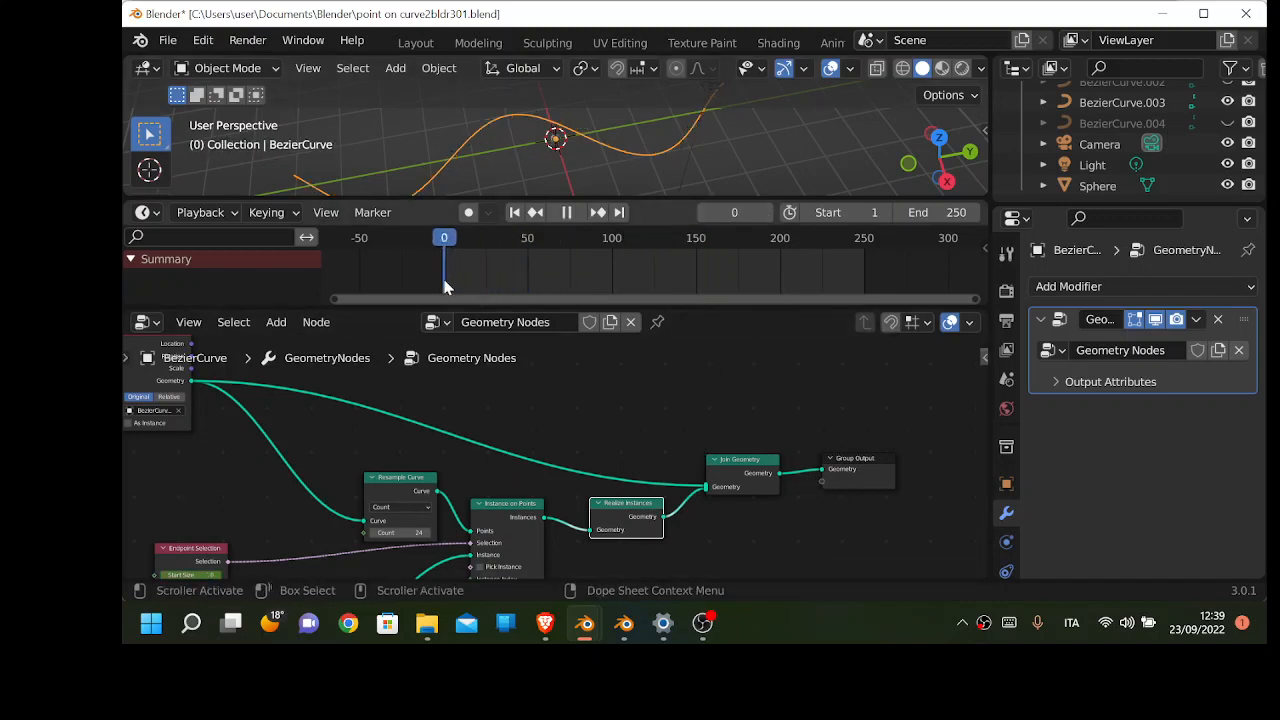
{"action": "middle_click_drag", "start_coordinate": [200, 490], "coordinate": [214, 446]}
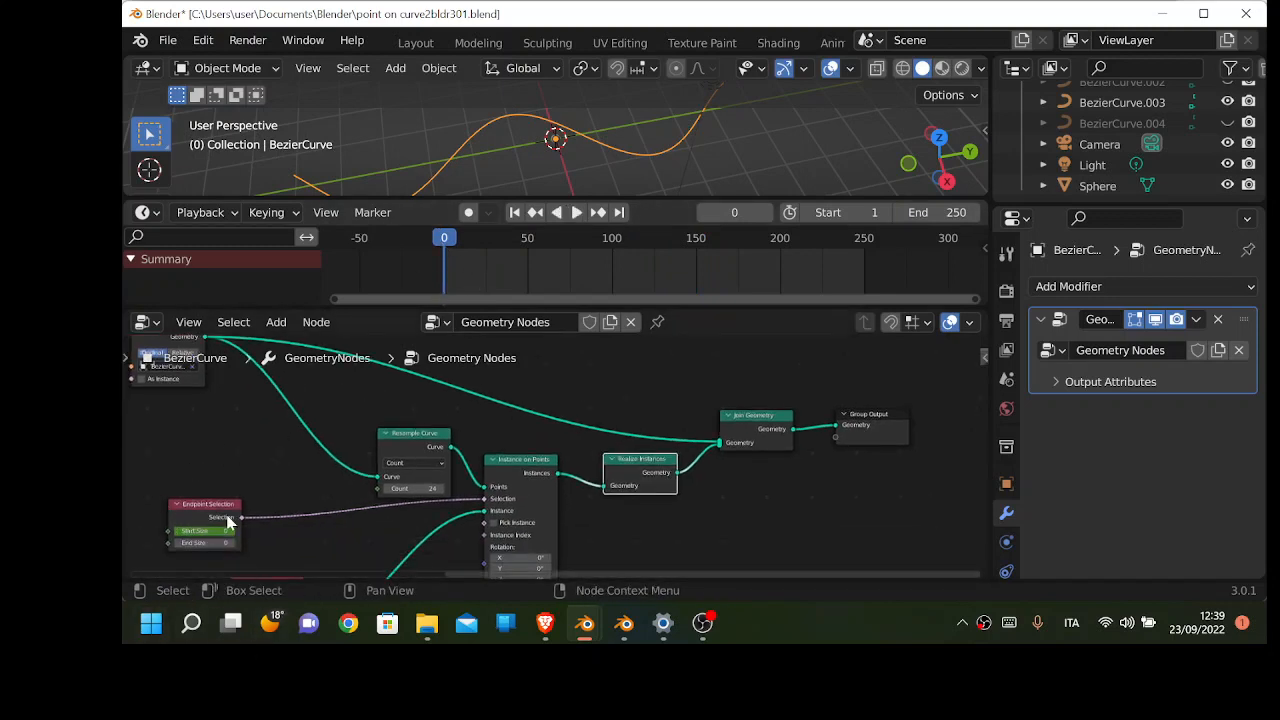
{"action": "scroll", "coordinate": [214, 500], "scroll_direction": "up", "scroll_amount": 2}
{"action": "middle_click_drag", "start_coordinate": [263, 494], "coordinate": [598, 425]}
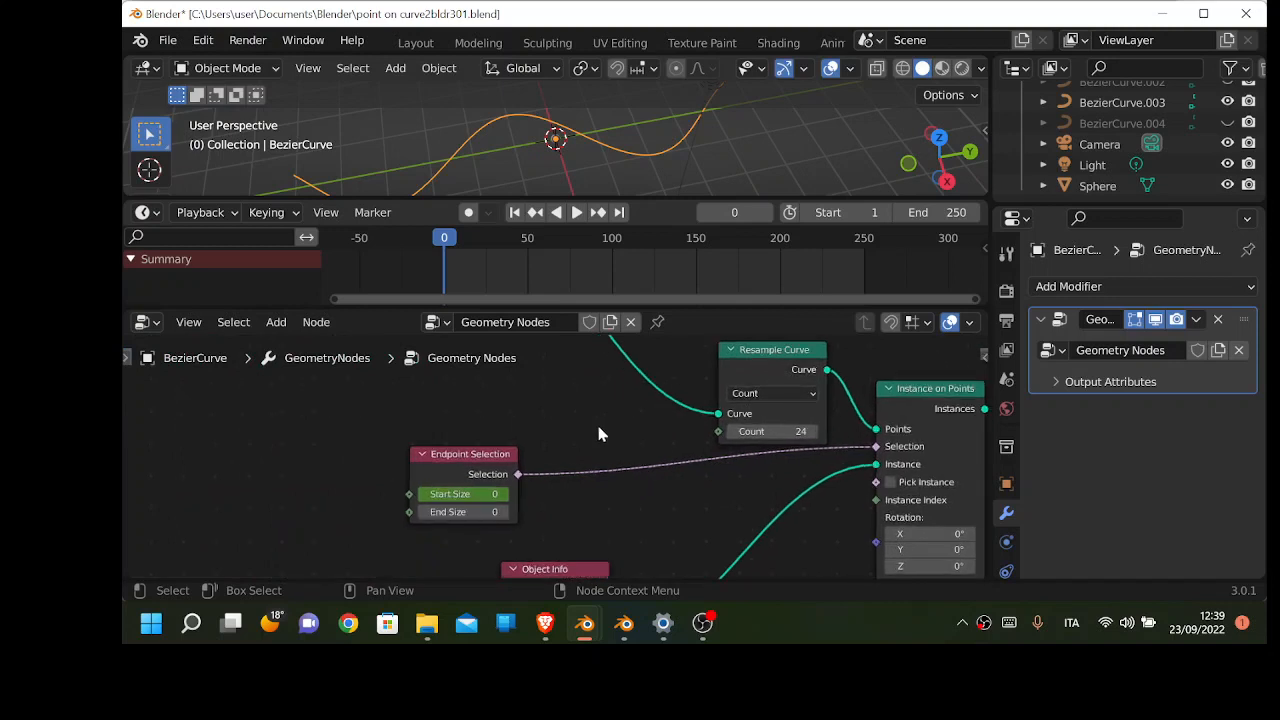
{"action": "left_click_drag", "start_coordinate": [449, 251], "coordinate": [724, 275]}
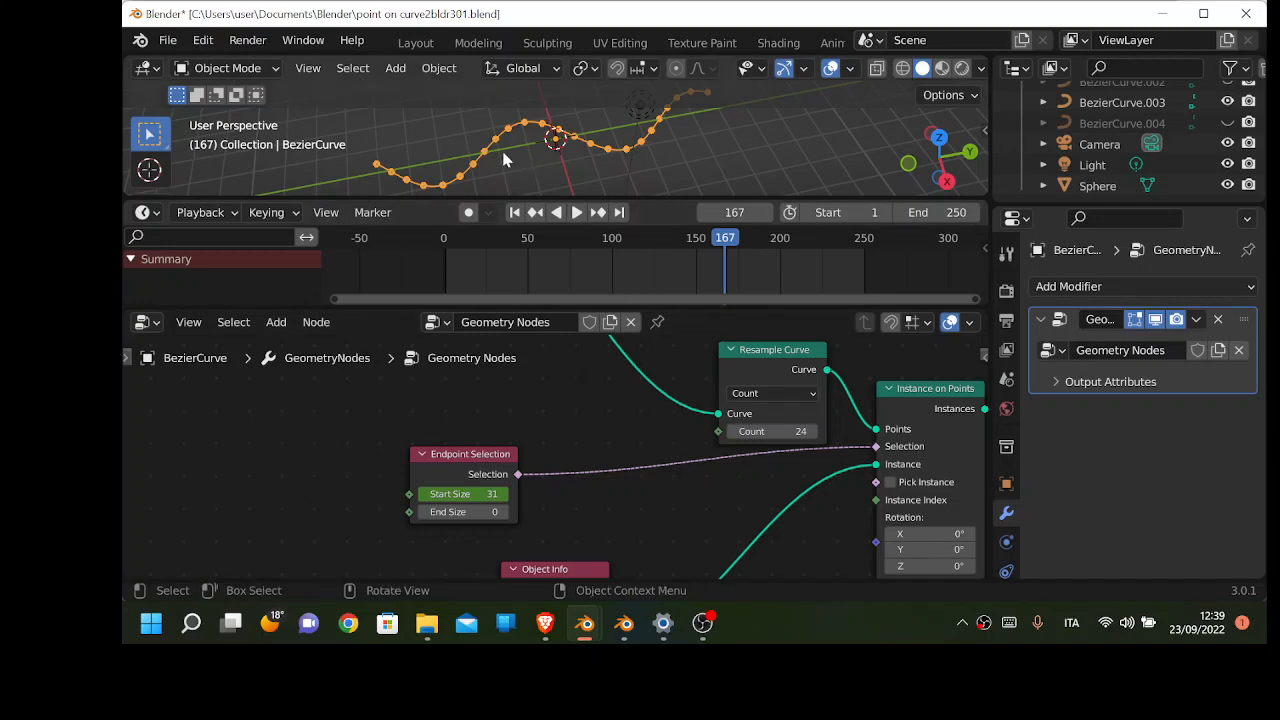
{"action": "scroll", "coordinate": [494, 160], "scroll_direction": "down", "scroll_amount": 1}
{"action": "middle_click_drag", "start_coordinate": [508, 177], "coordinate": [478, 146]}
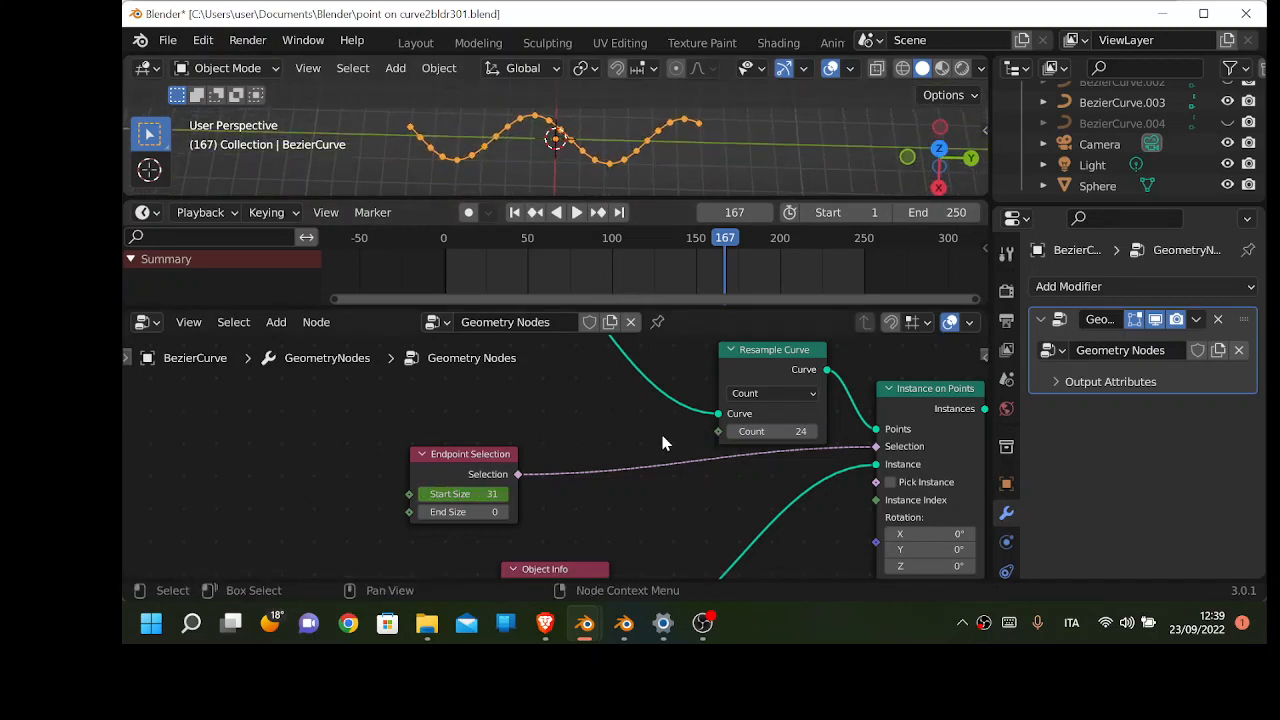
{"action": "middle_click_drag", "start_coordinate": [662, 443], "coordinate": [489, 428]}
{"action": "scroll", "coordinate": [551, 434], "scroll_direction": "down", "scroll_amount": 1}
{"action": "key", "text": "shift+a"}
{"action": "mouse_move", "coordinate": [490, 433]}
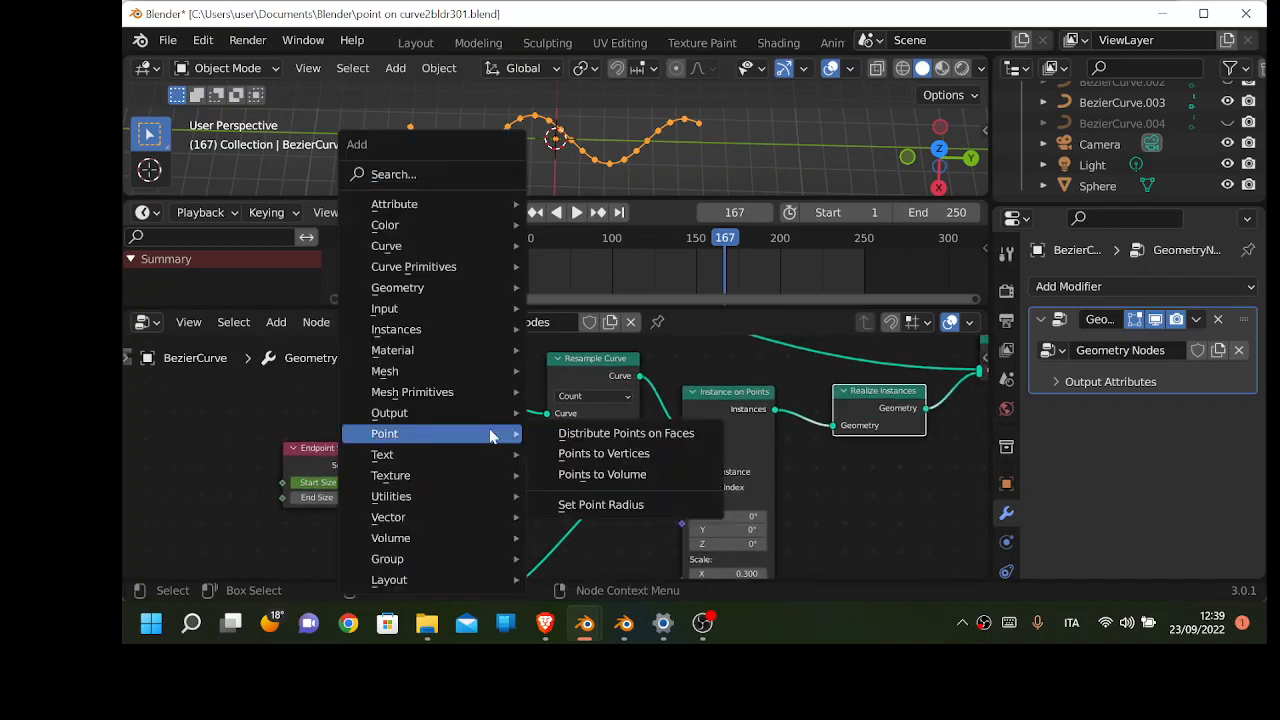
{"action": "left_click", "coordinate": [172, 458]}
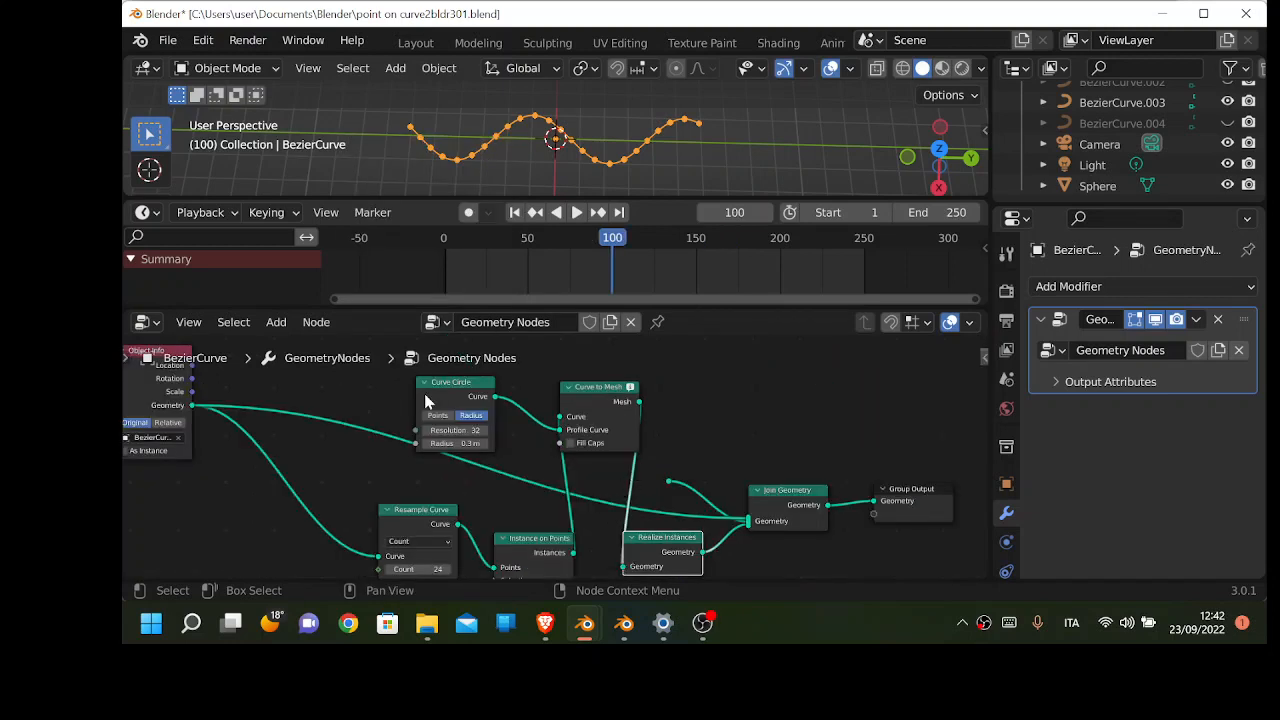
Detach Curve to Mesh from between Instance on Points and Realize Instances, and link its Mesh output to the reroute feeding Join Geometry
{"action": "left_click", "coordinate": [424, 400]}
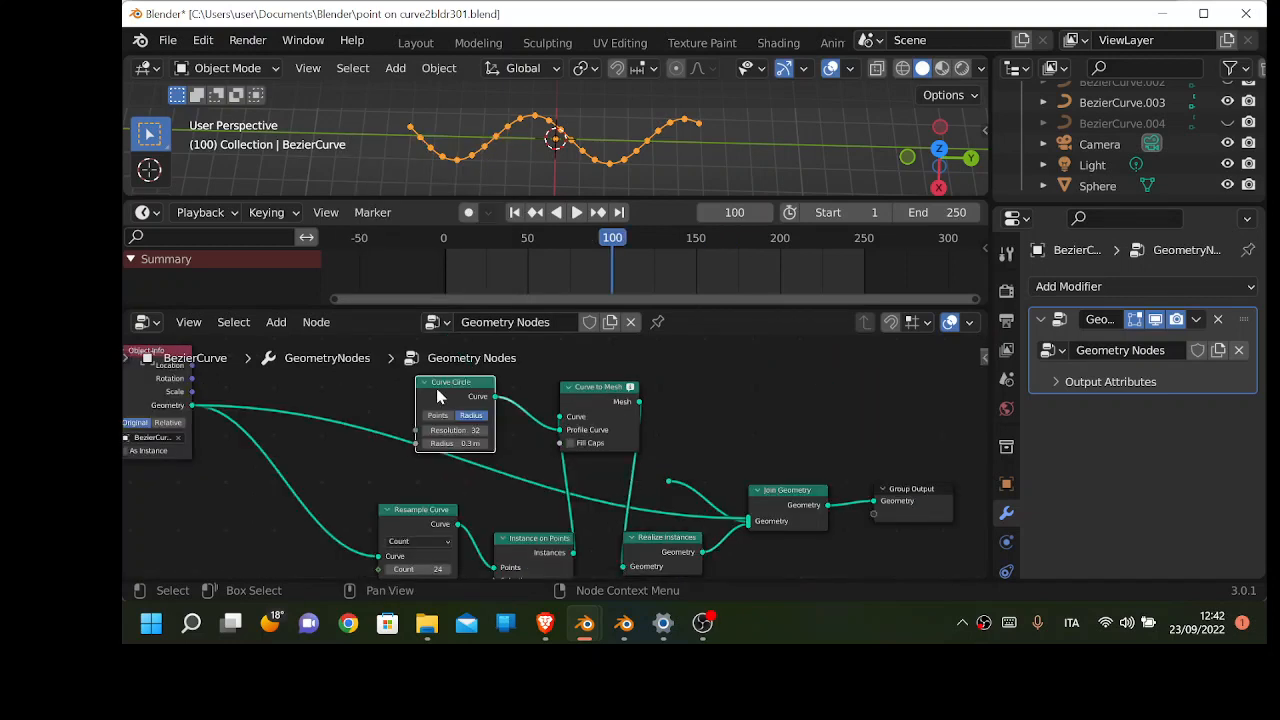
{"action": "left_click", "coordinate": [635, 408]}
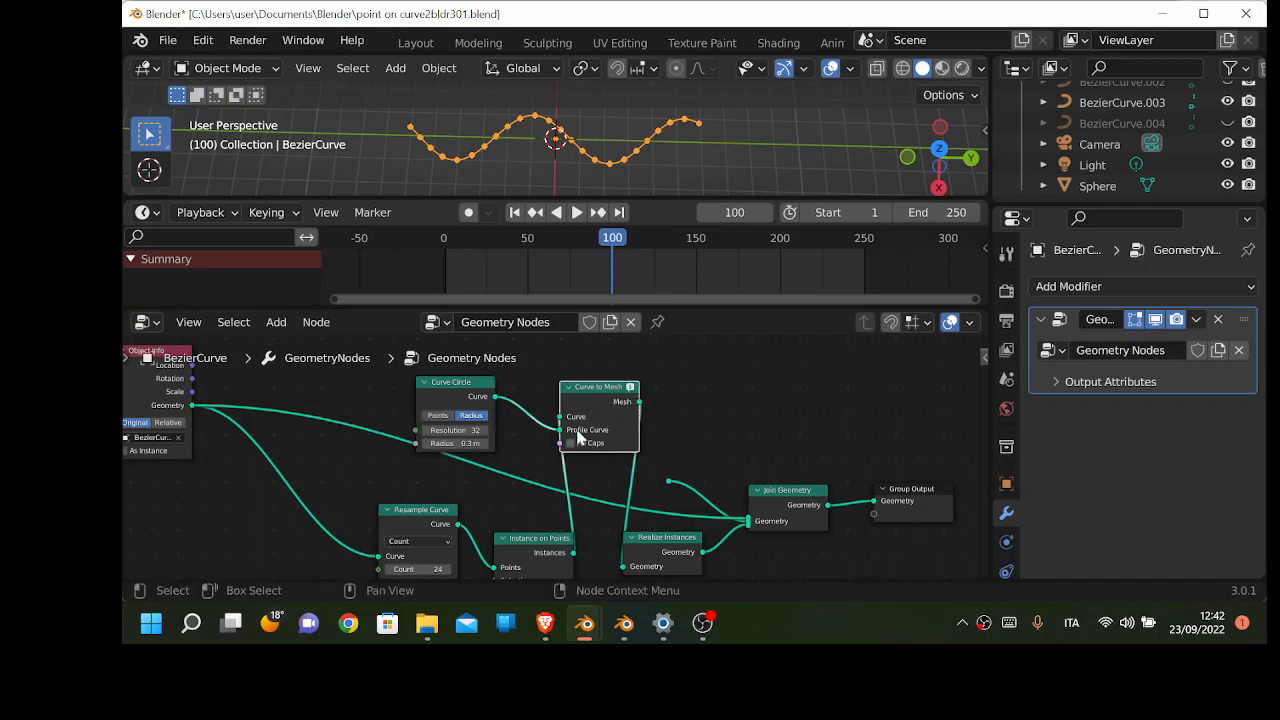
{"action": "left_click_drag", "start_coordinate": [577, 436], "coordinate": [623, 413]}
{"action": "scroll", "coordinate": [600, 385], "scroll_direction": "down", "scroll_amount": 1}
{"action": "middle_click_drag", "start_coordinate": [596, 376], "coordinate": [615, 526]}
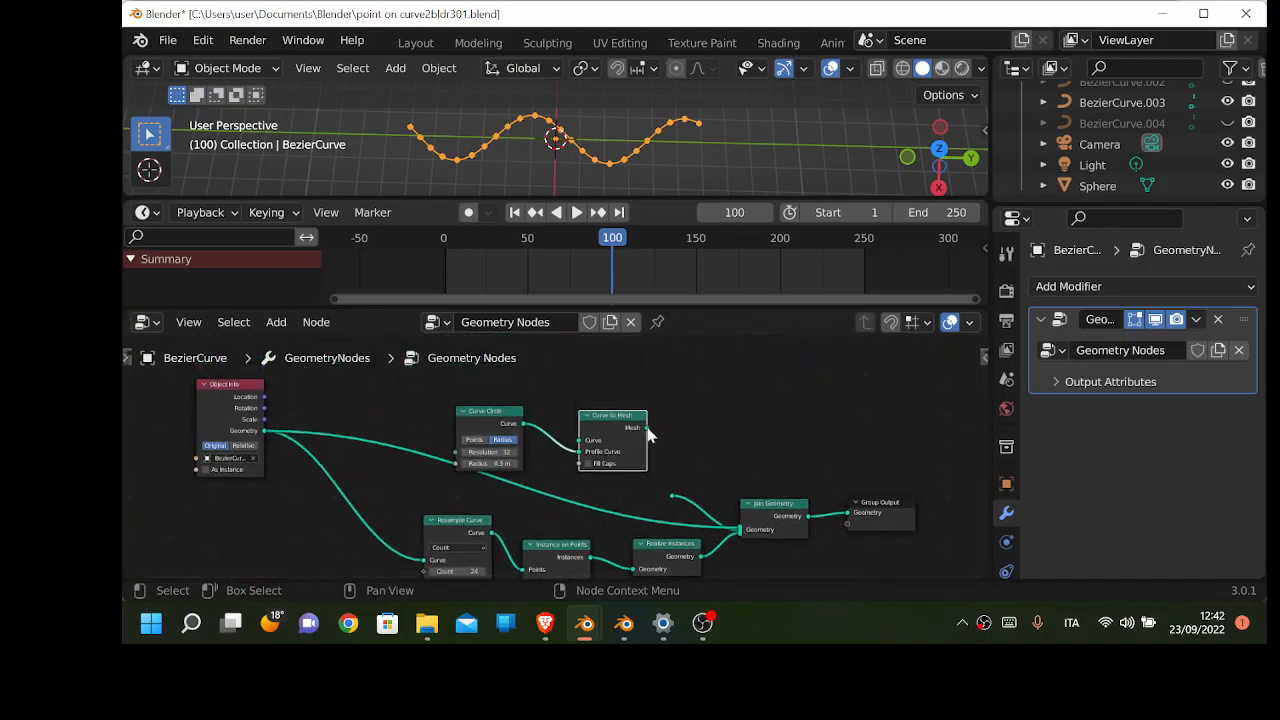
{"action": "left_click_drag", "start_coordinate": [648, 430], "coordinate": [672, 498]}
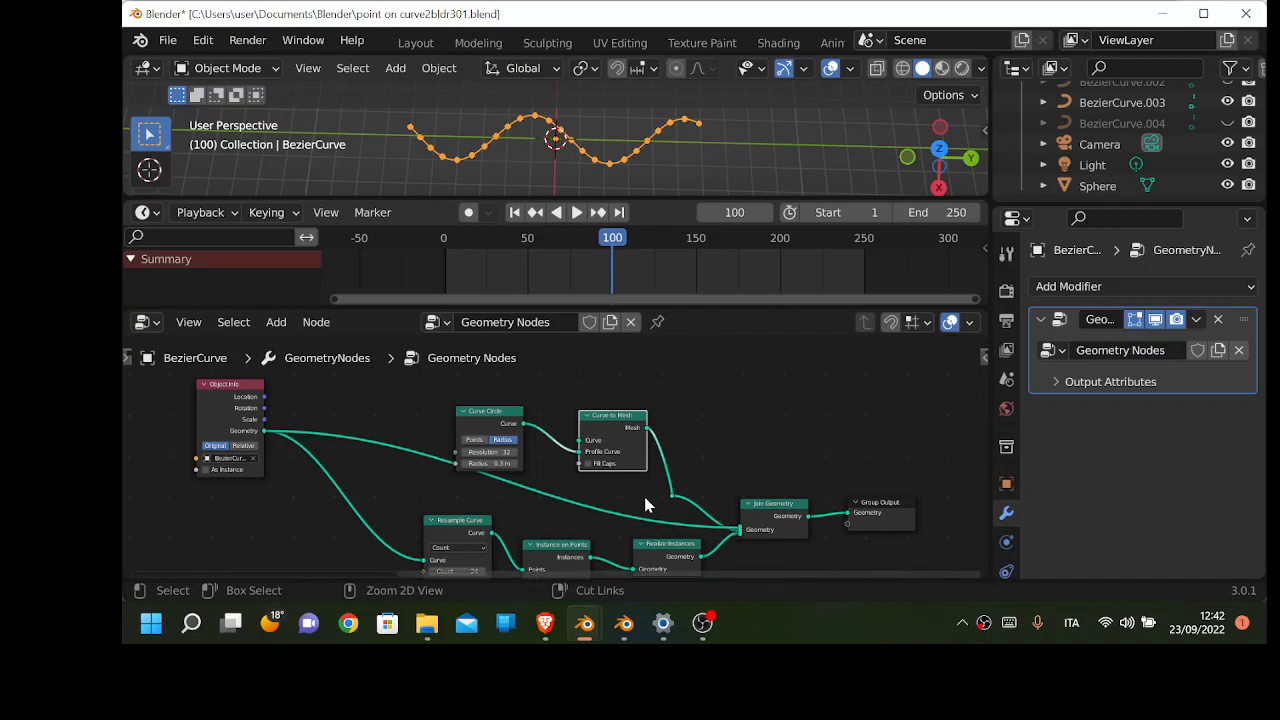
Cut the direct link from the curve's Object Info to Join Geometry and link its Geometry to Curve to Mesh's Curve input
{"action": "right_click_drag", "start_coordinate": [645, 505], "coordinate": [620, 531], "text": "ctrl"}
{"action": "left_click", "coordinate": [260, 435]}
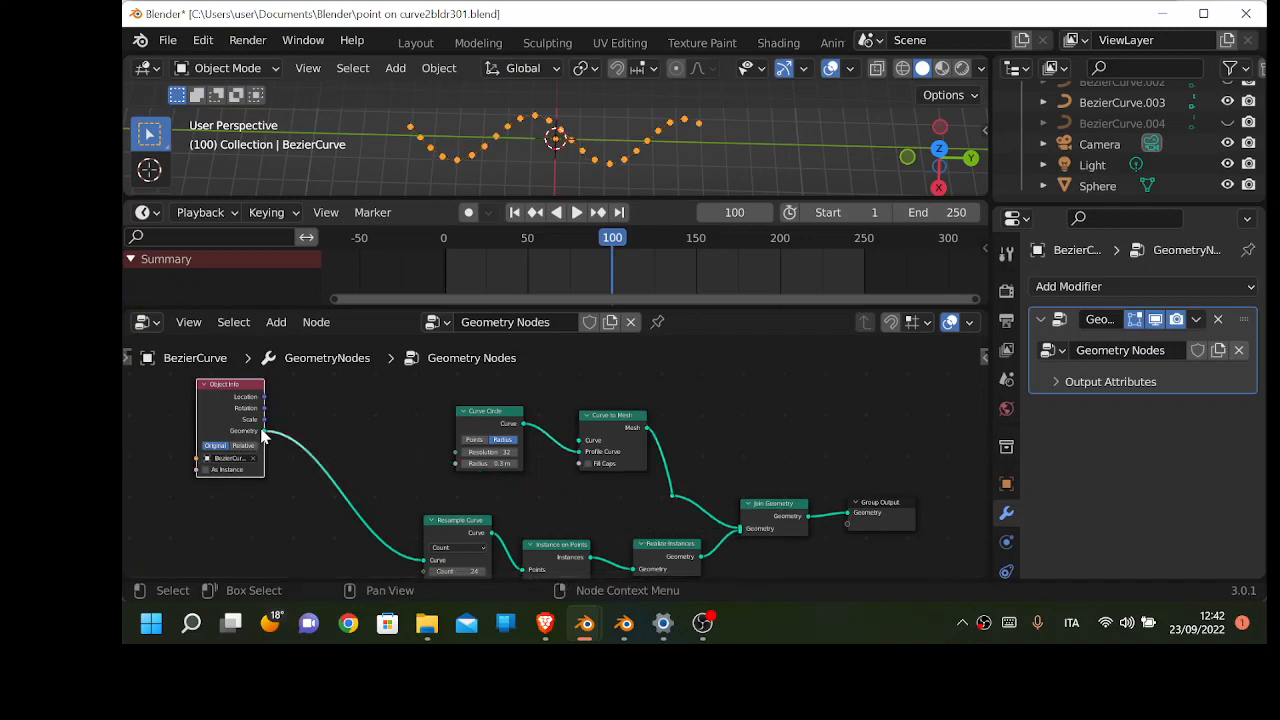
{"action": "left_click_drag", "start_coordinate": [263, 432], "coordinate": [580, 440]}
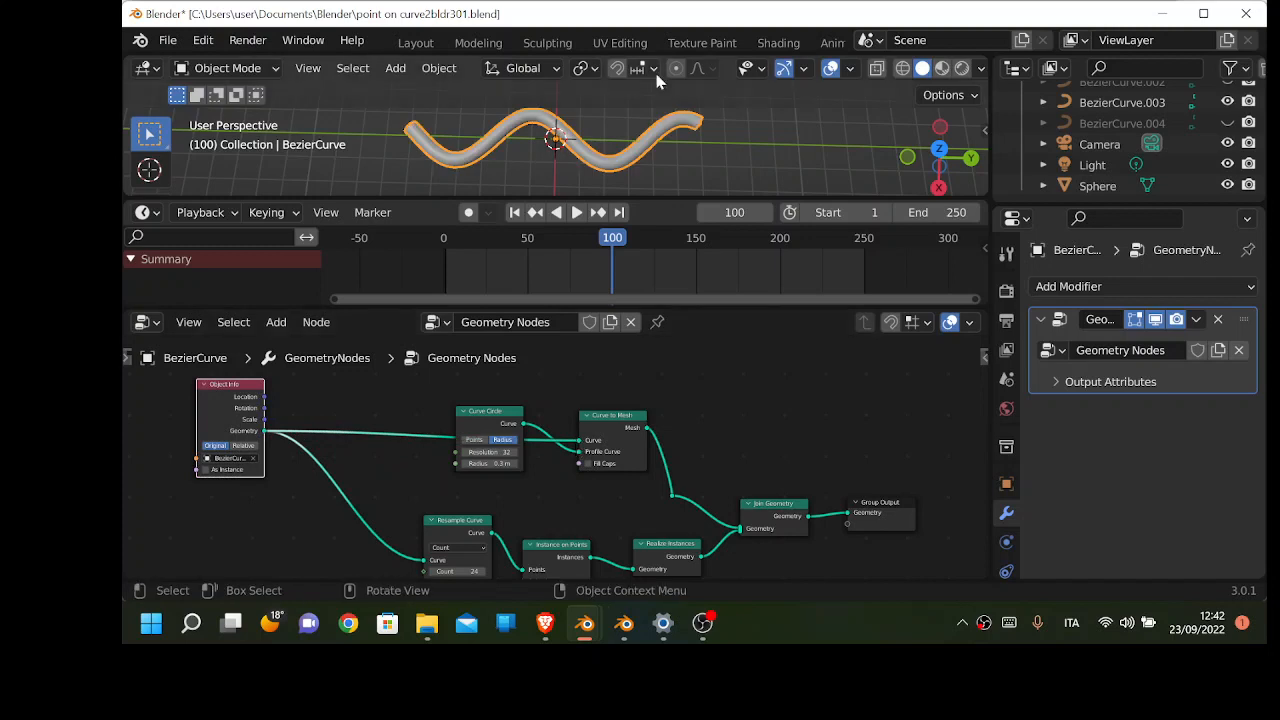
Play the animation from the first frame to check the tube along the curve, stopping at frame 44
{"action": "scroll", "coordinate": [636, 125], "scroll_direction": "down", "scroll_amount": 1}
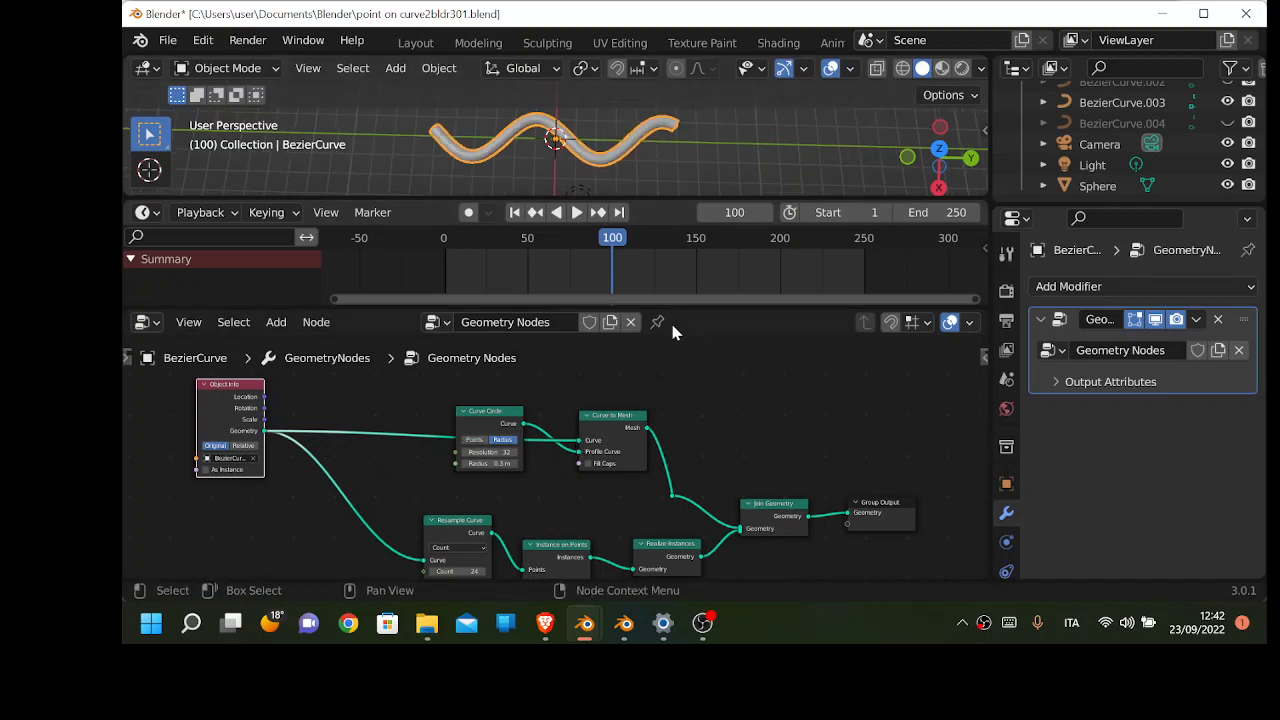
{"action": "key", "text": "shift+Left"}
{"action": "key", "text": "space"}
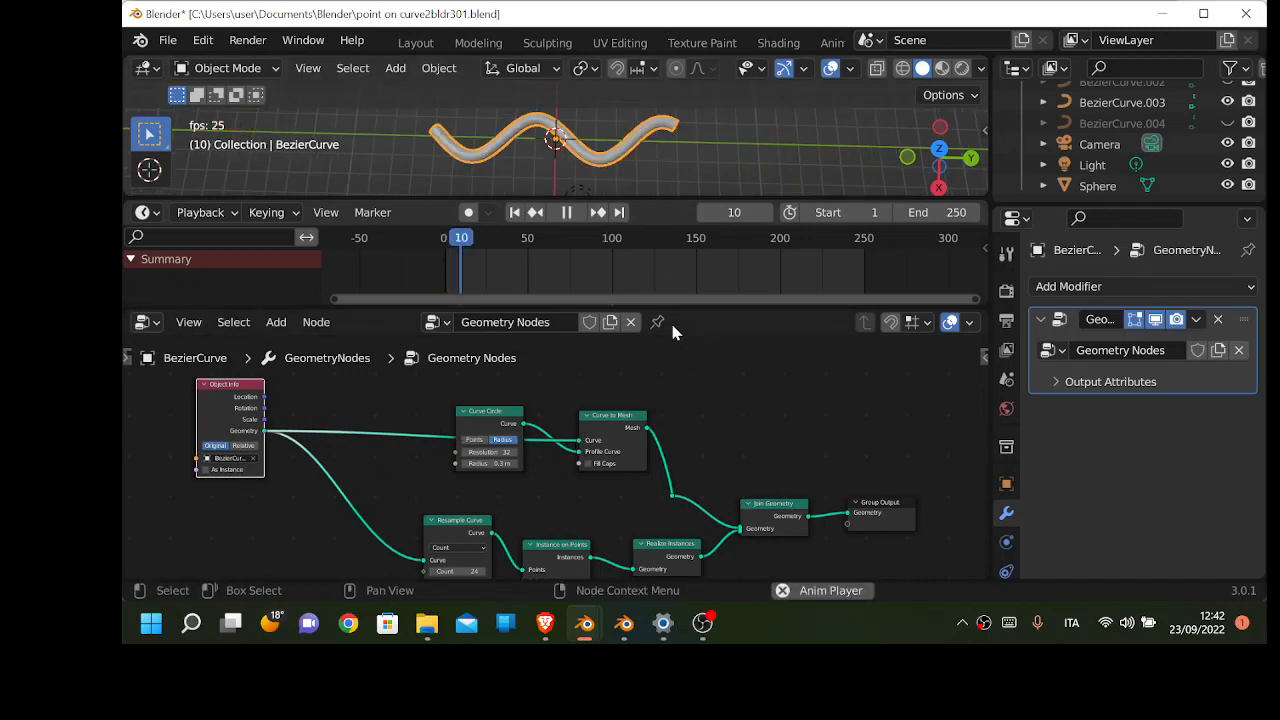
{"action": "key", "text": "space"}
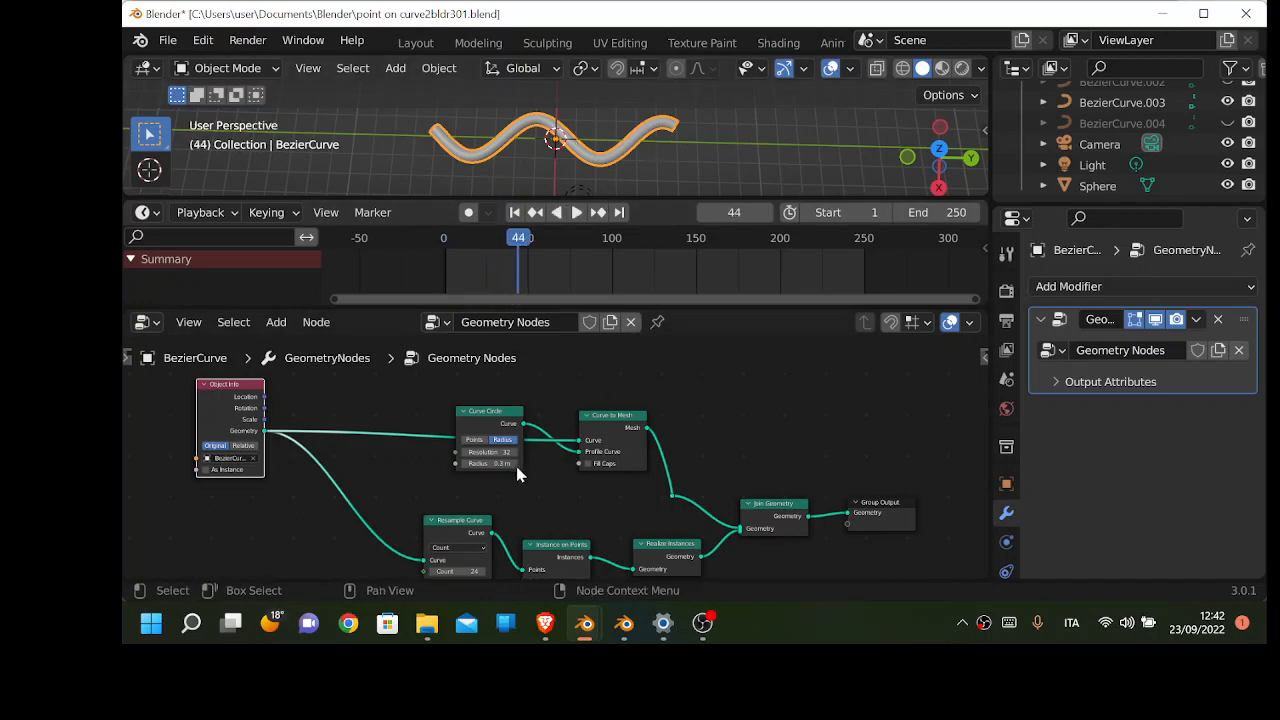
Switch Curve Circle to Points mode and set Point 2's X, Y and Z to 1 m
{"action": "left_click", "coordinate": [475, 440]}
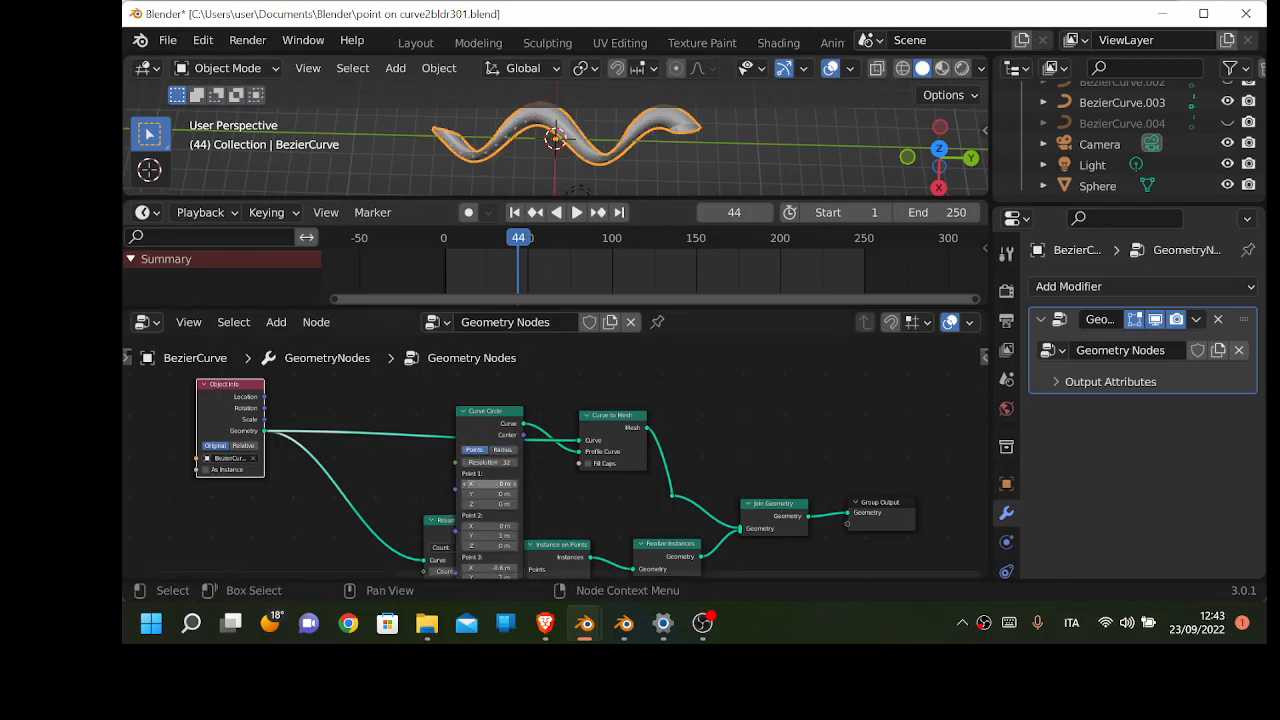
{"action": "left_click", "coordinate": [471, 486]}
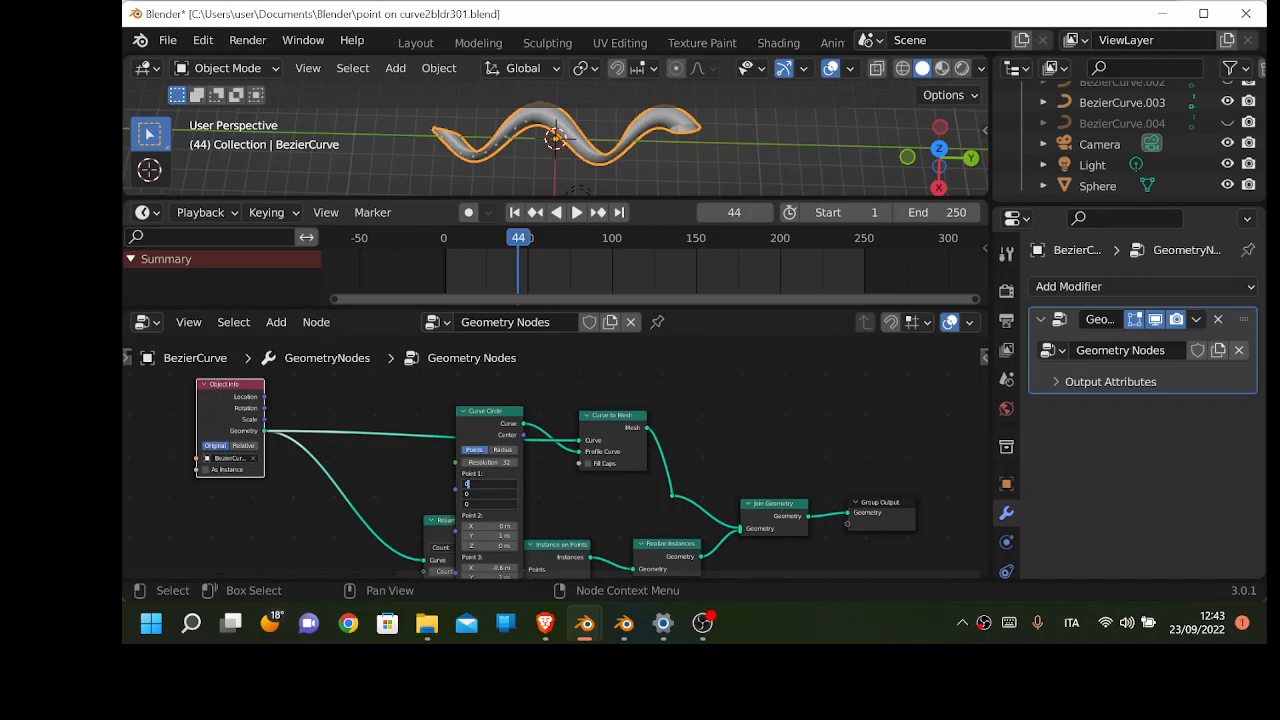
{"action": "left_click", "coordinate": [413, 483]}
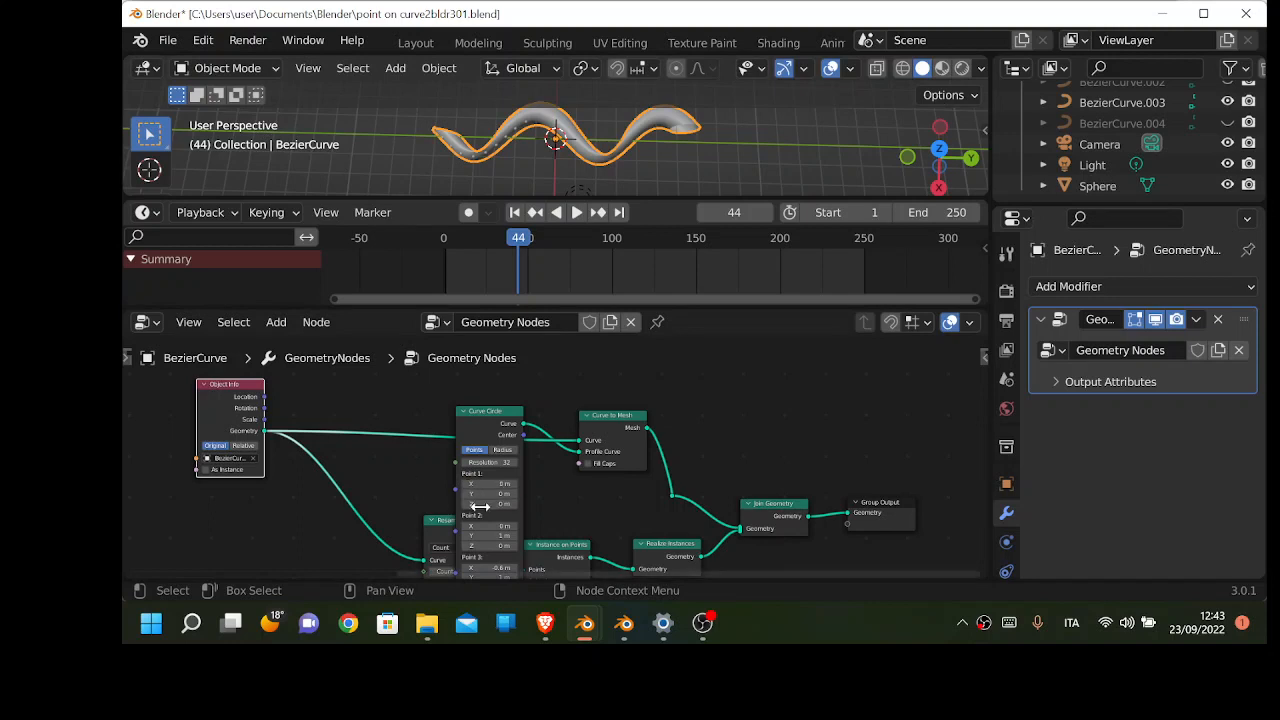
{"action": "left_click_drag", "start_coordinate": [490, 525], "coordinate": [490, 546]}
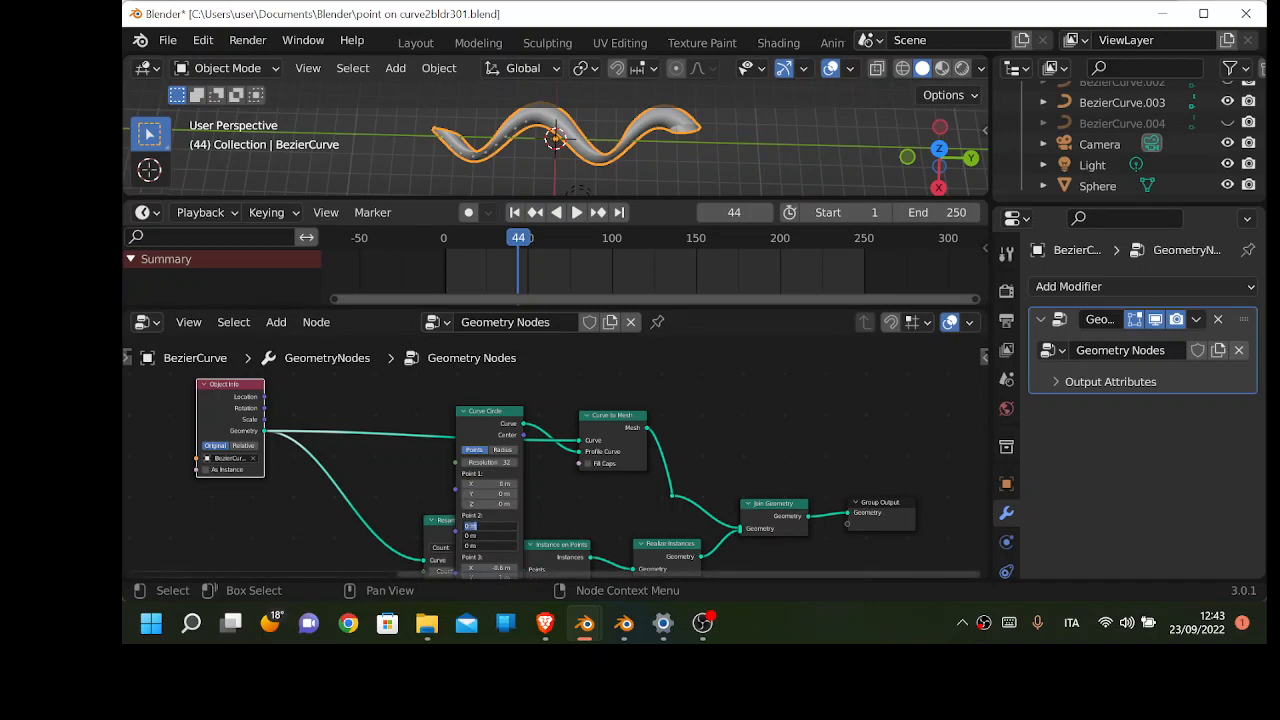
{"action": "type", "text": "1"}
{"action": "key", "text": "Return"}
{"action": "middle_click_drag", "start_coordinate": [740, 118], "coordinate": [614, 376]}
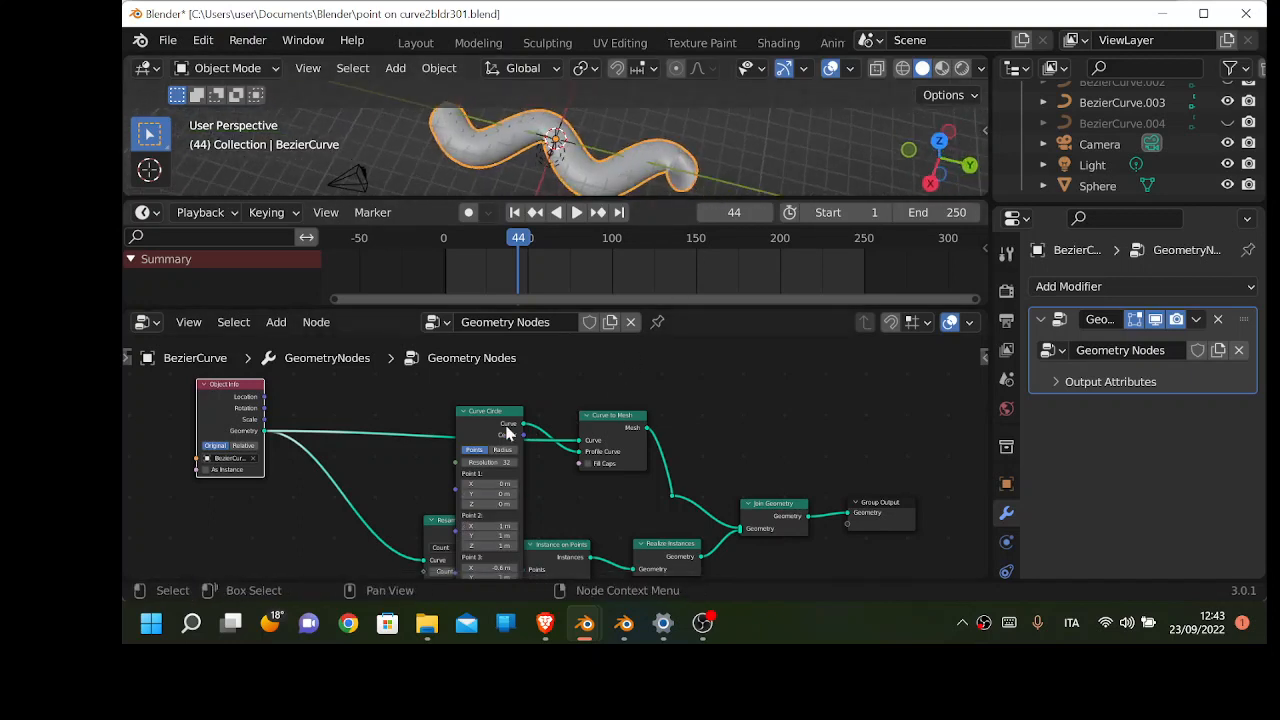
Disconnect Curve Circle and bypass Curve to Mesh by linking Object Info's Geometry to Join Geometry's reroute, checking playback from frame 44 to 71
{"action": "left_click_drag", "start_coordinate": [579, 452], "coordinate": [706, 517]}
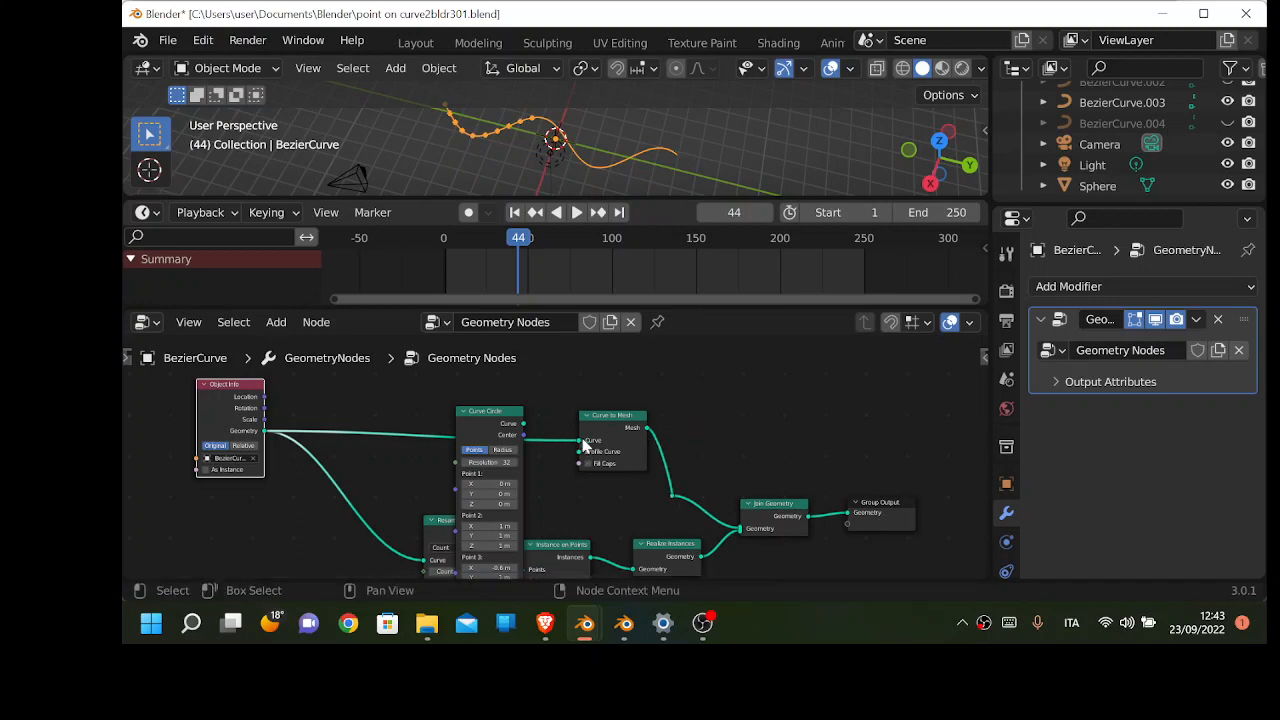
{"action": "left_click_drag", "start_coordinate": [585, 442], "coordinate": [672, 495]}
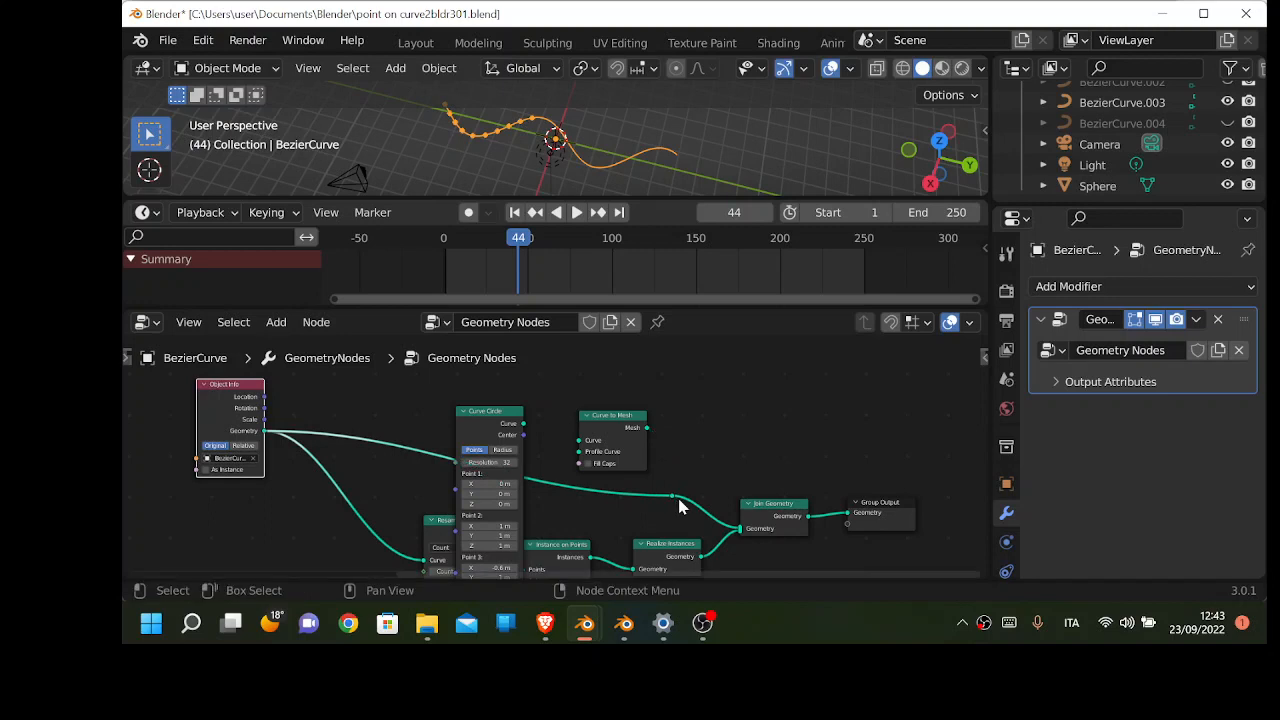
{"action": "key", "text": "space"}
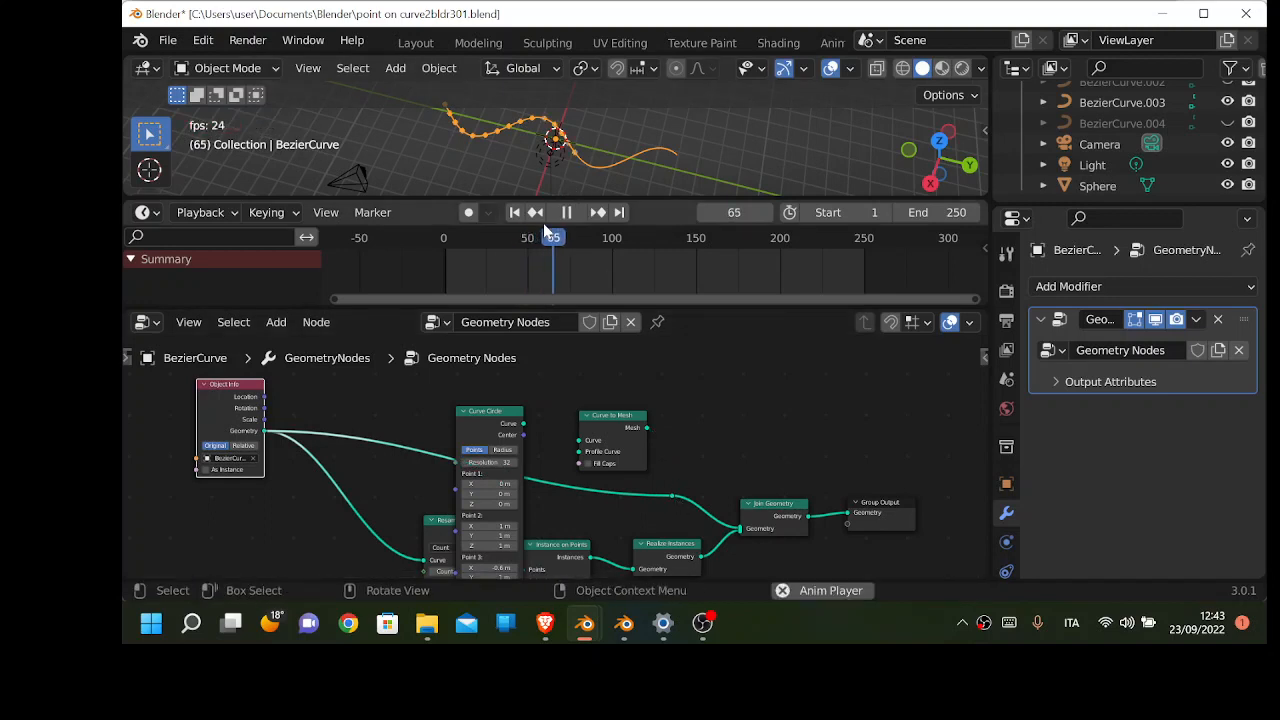
{"action": "key", "text": "space"}
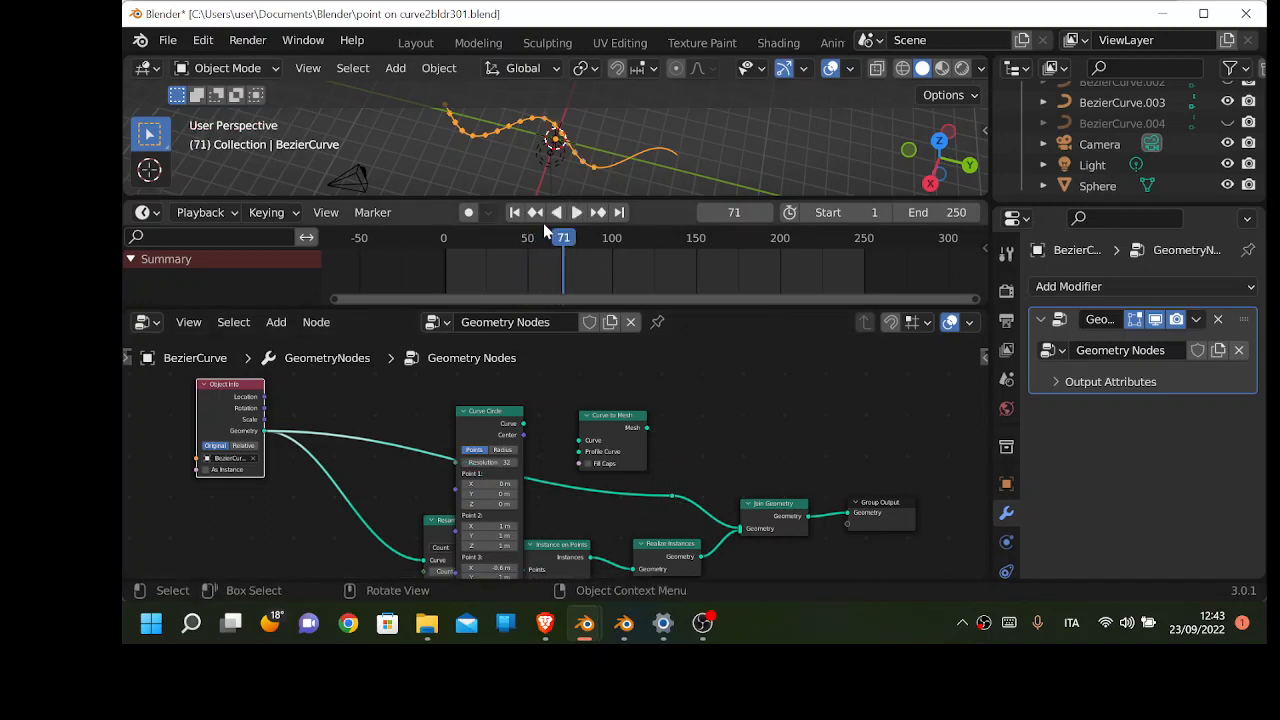